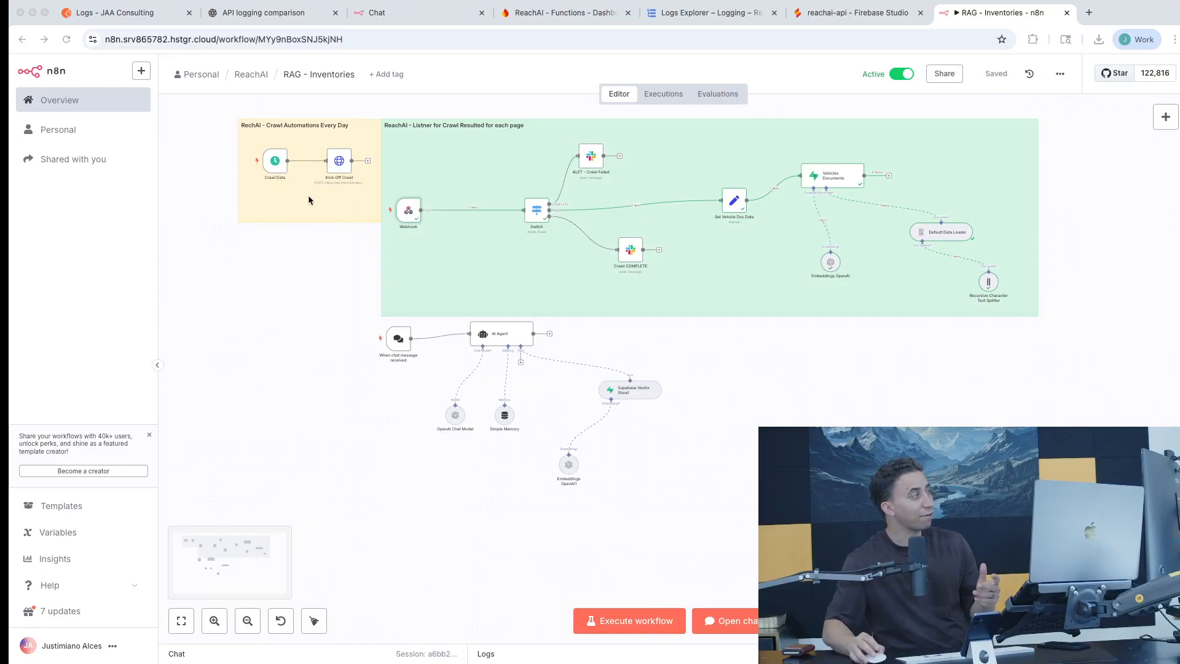
Move the Crawl COMPLETE Slack node into line beneath the Crawl Failed alert node and save the workflow
left_click(314, 130)
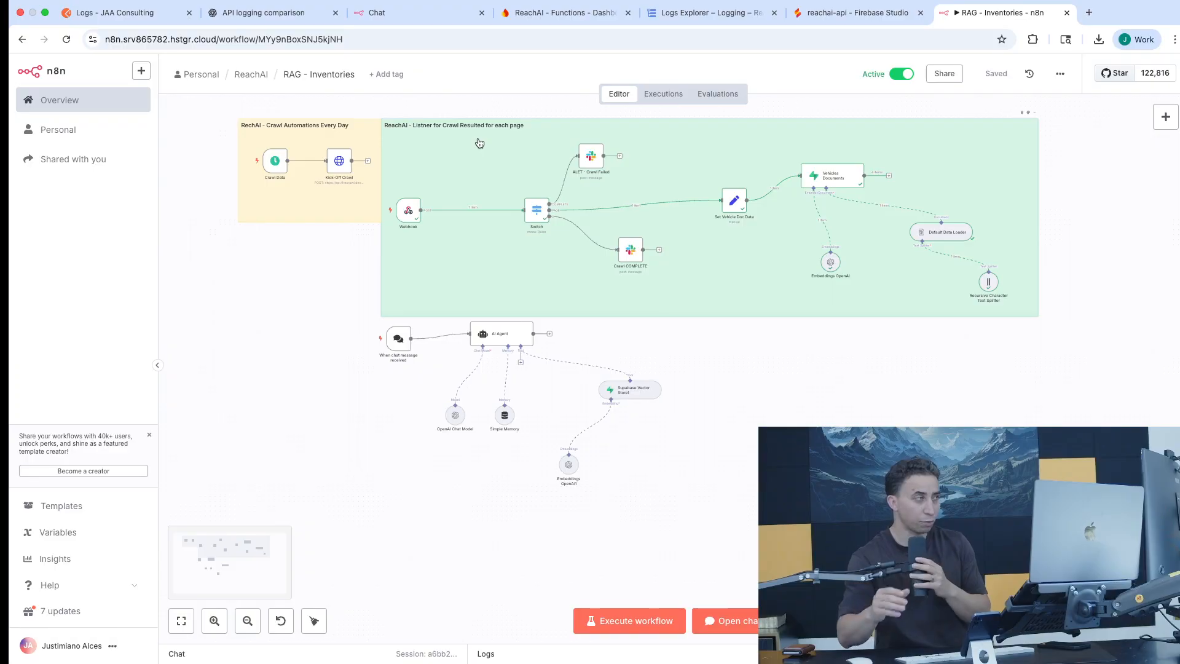
scroll(650, 252, "down", 2)
left_click_drag(636, 226, 596, 230)
scroll(625, 231, "up", 1)
scroll(626, 232, "up", 1)
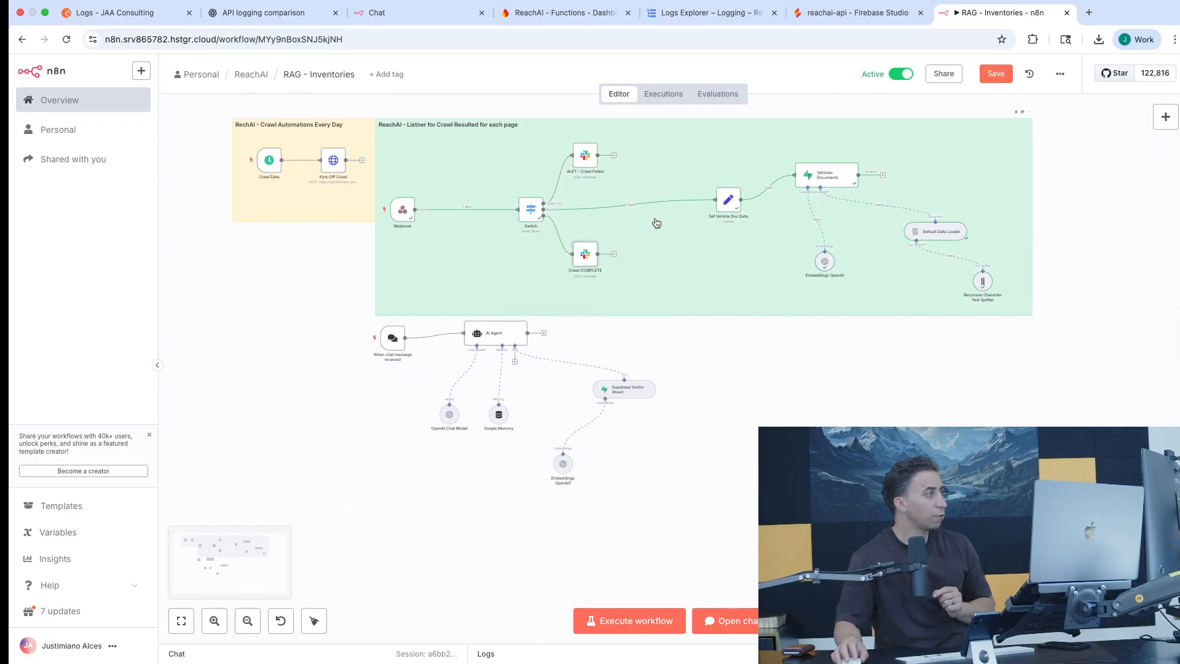
left_click(996, 75)
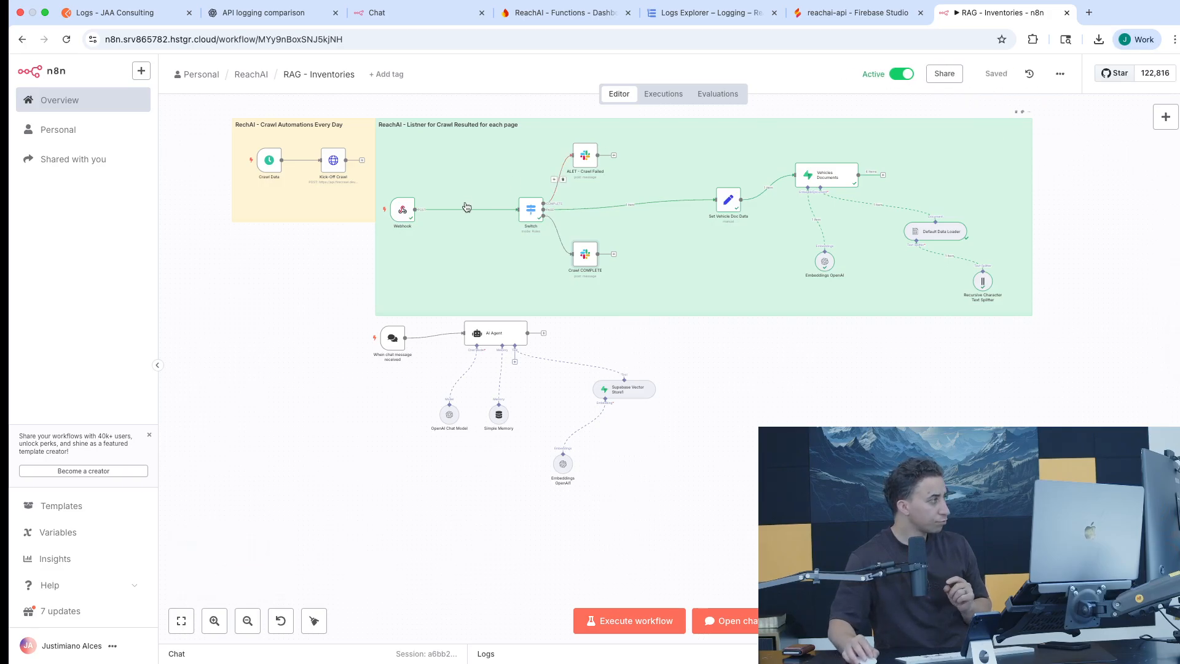
Examine the Webhook node's JSON output, collapsing the headers and page metadata to read the crawled vehicle data
double_click(404, 211)
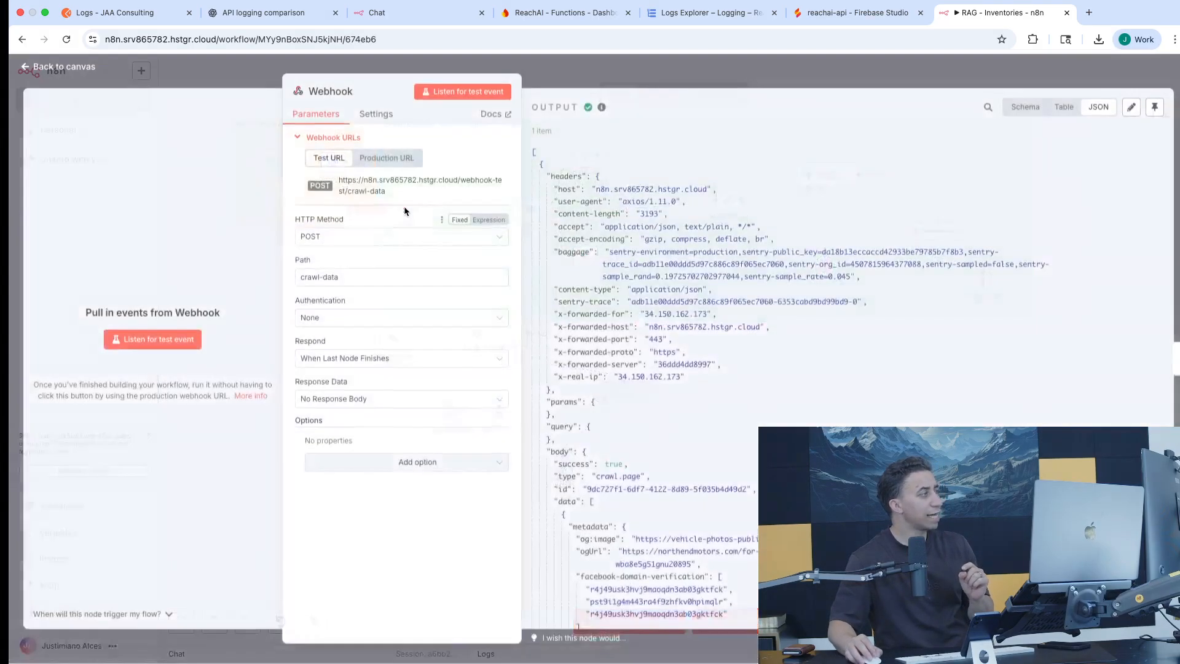
left_click(597, 178)
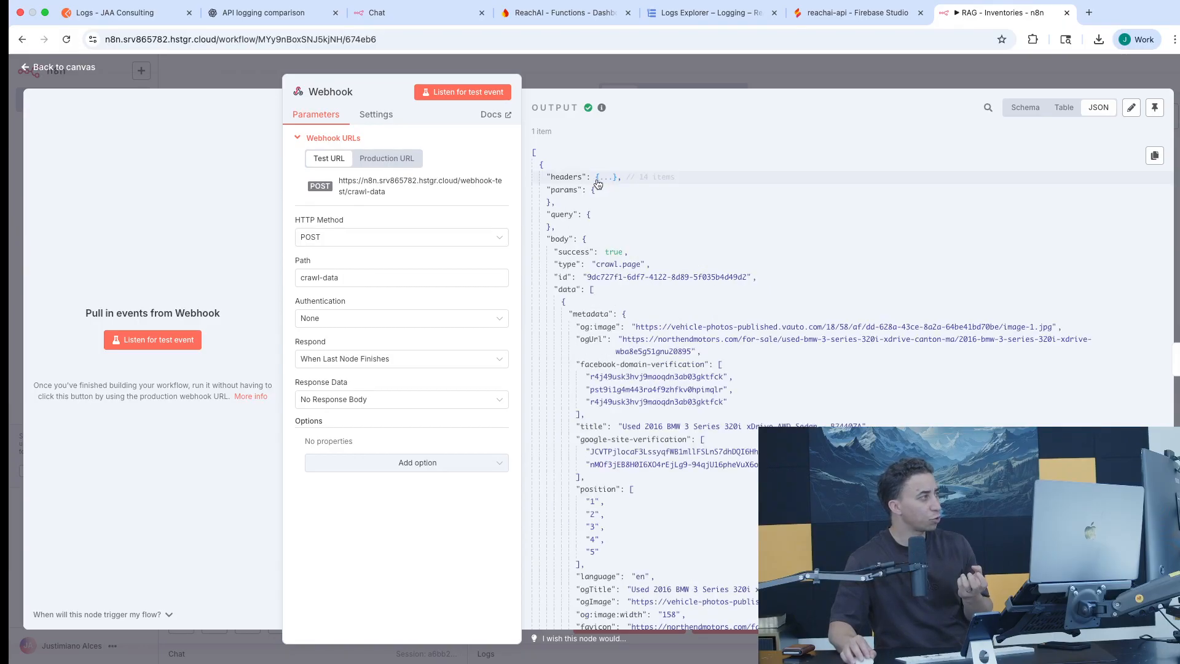
left_click(584, 241)
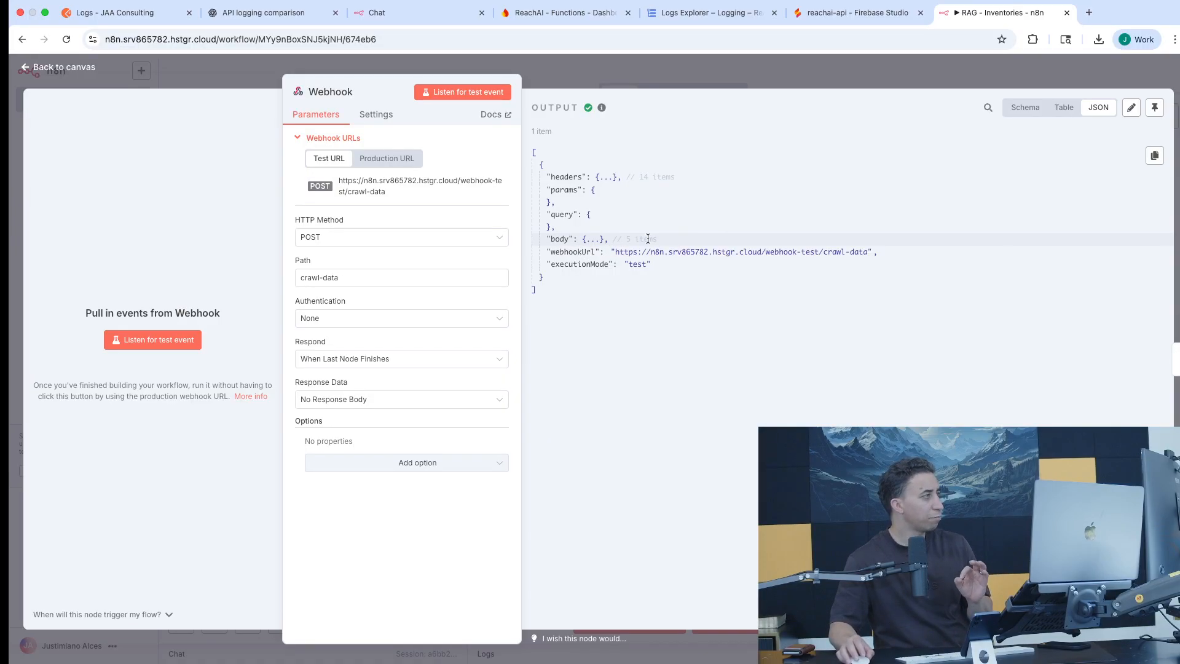
left_click(589, 239)
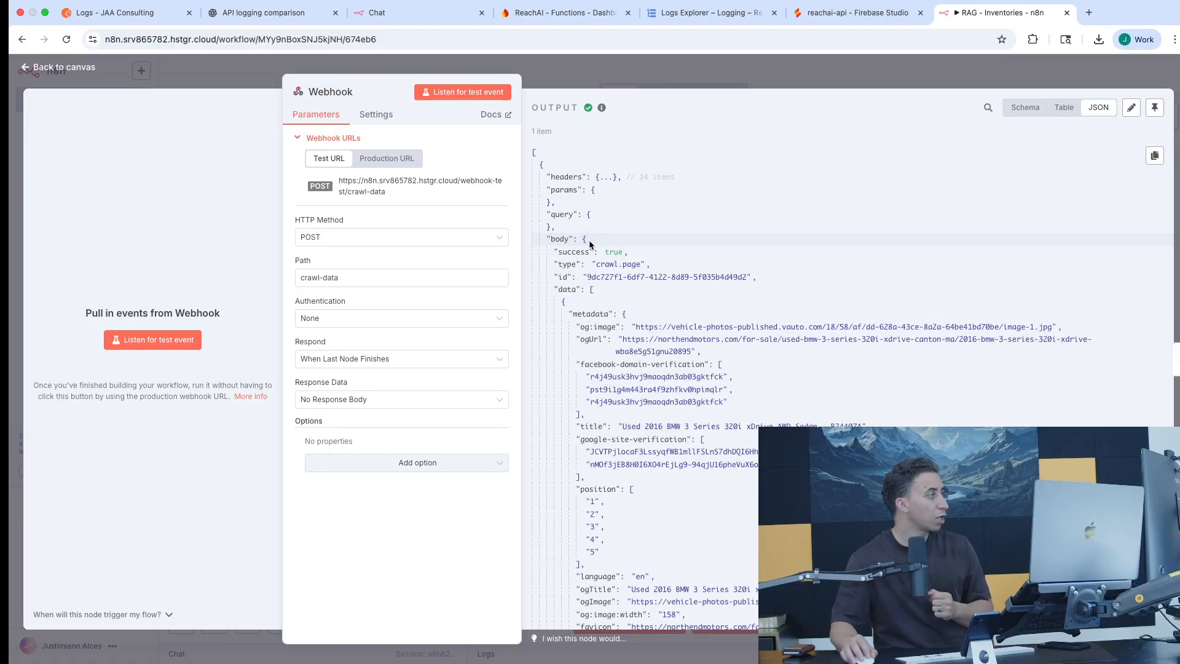
left_click(624, 315)
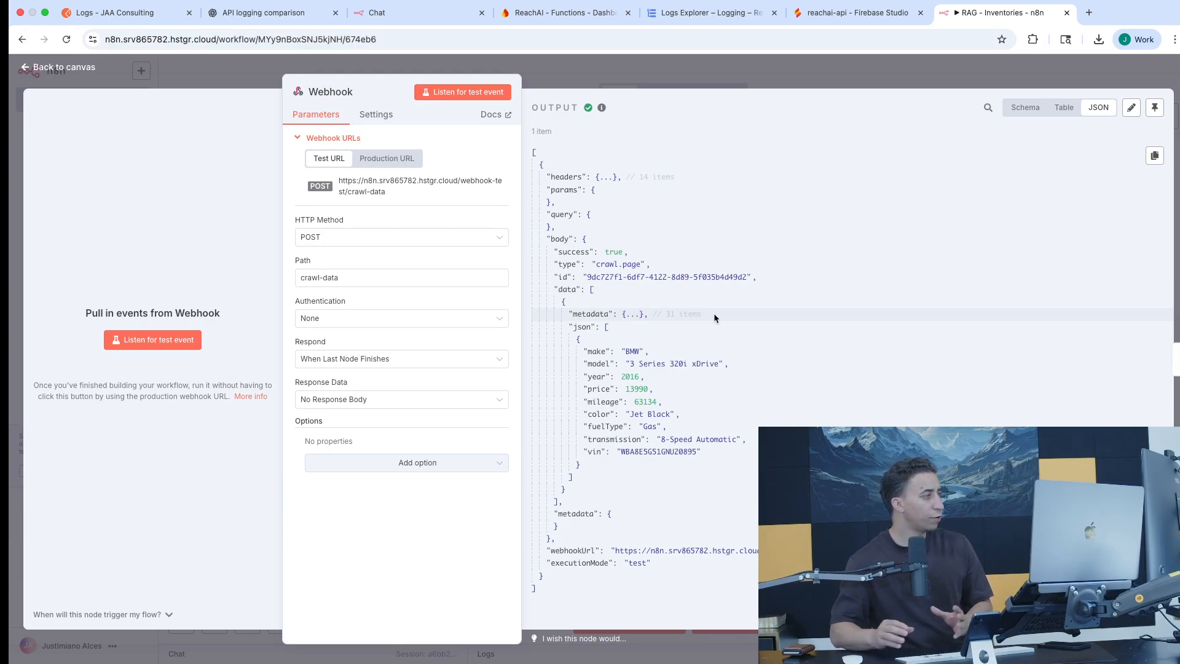
left_click(649, 79)
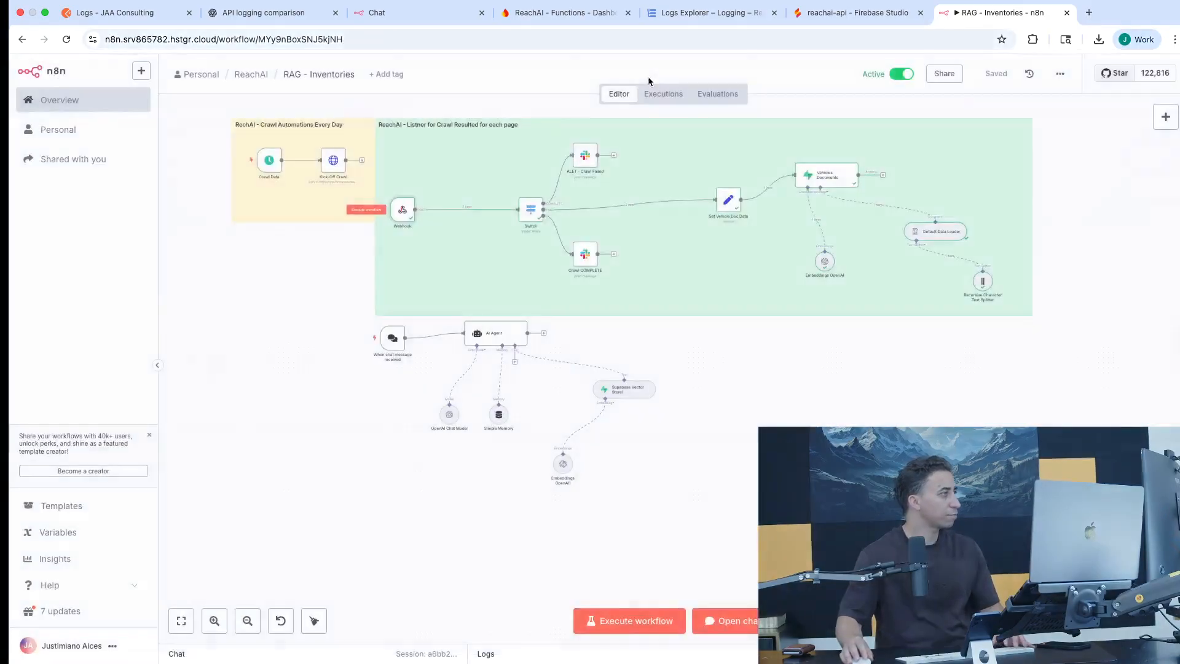
Remove the connection between the Webhook and Switch nodes and add an HTTP Request node after the Webhook
left_click(472, 211)
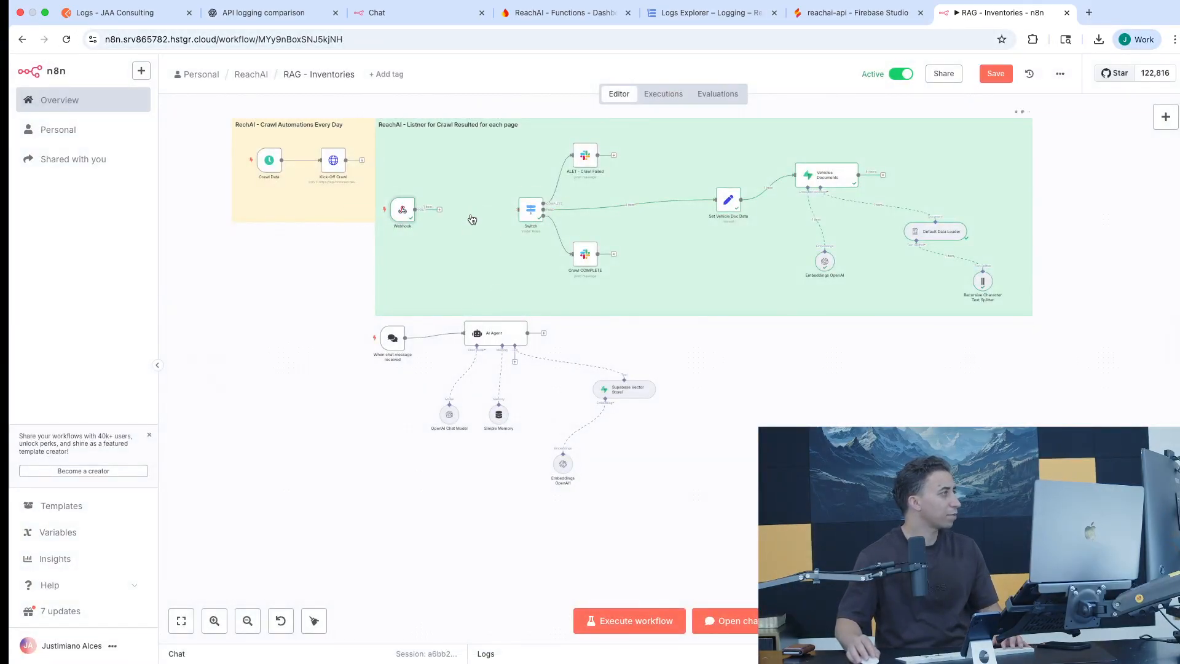
left_click(439, 209)
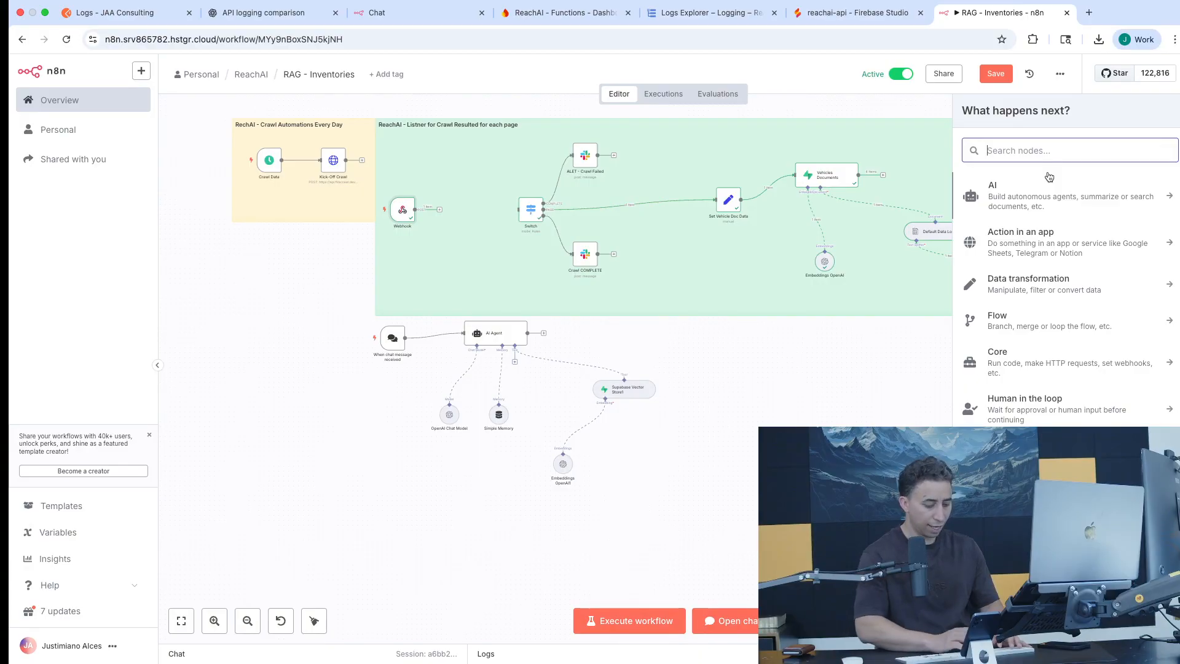
type("http")
left_click(1083, 198)
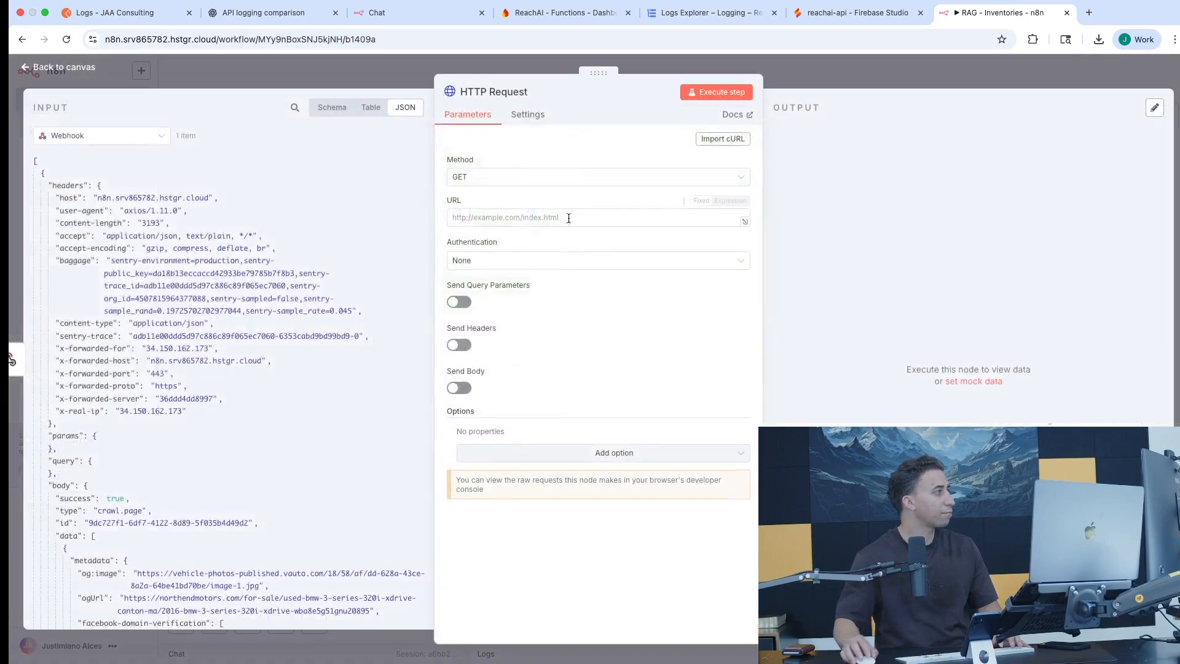
Rename the HTTP Request node to "SEND LOGS - INIT"
left_click(532, 92)
key("super+a")
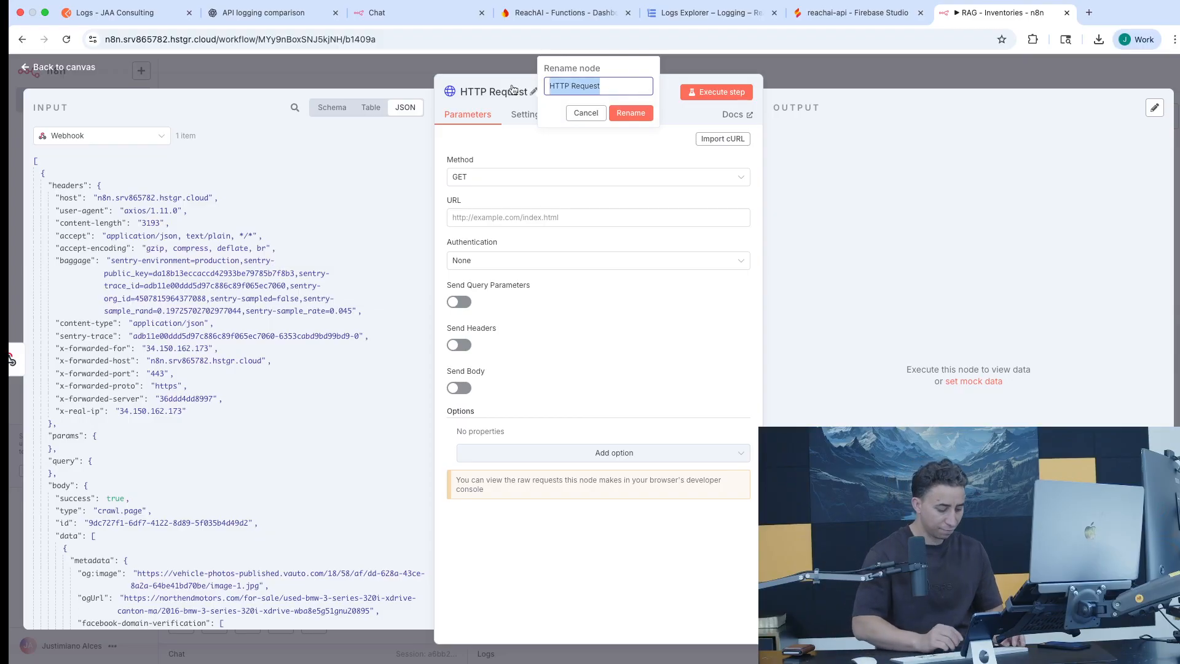
type("SEND LOGS")
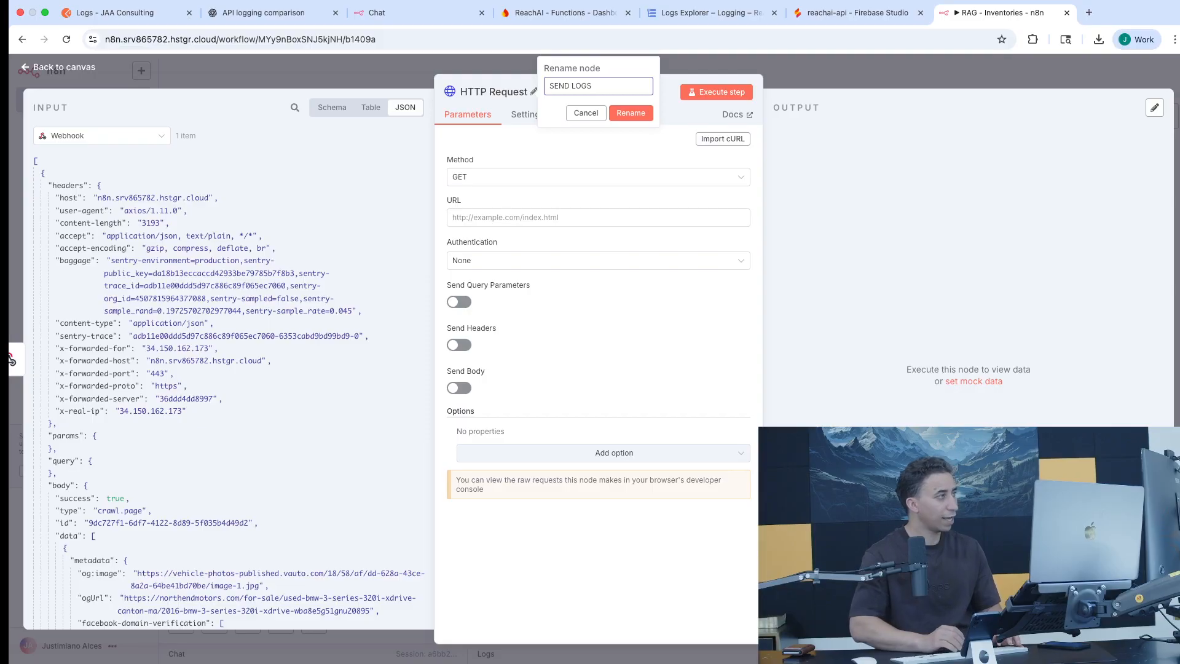
type(" - INIT")
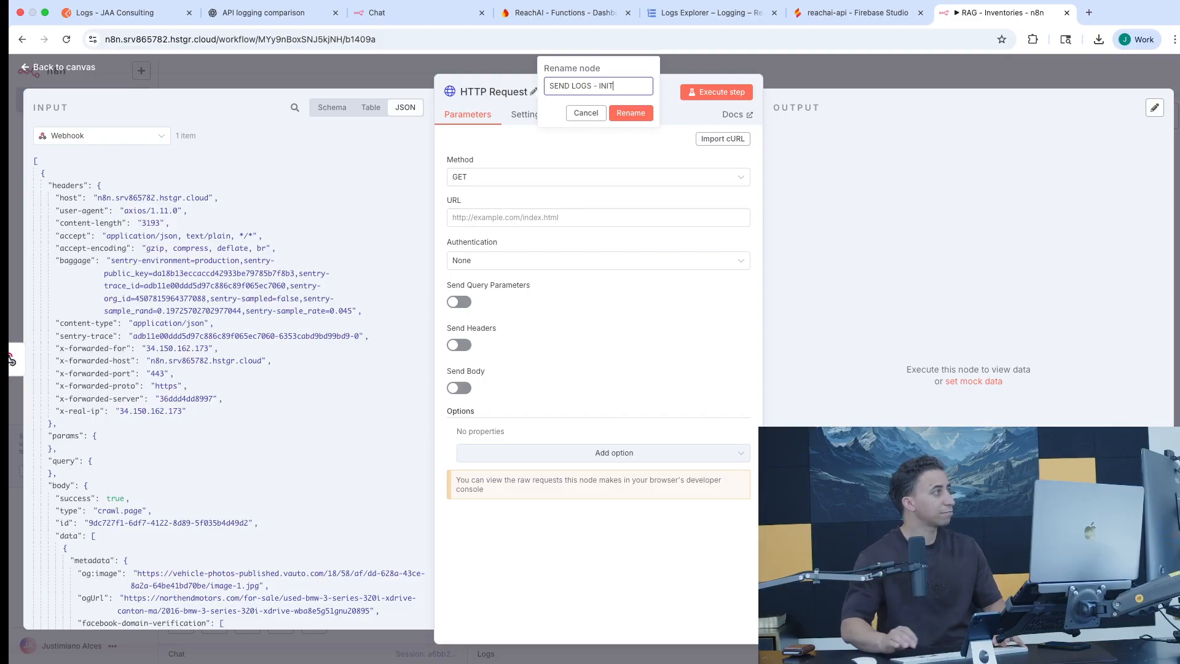
left_click(630, 113)
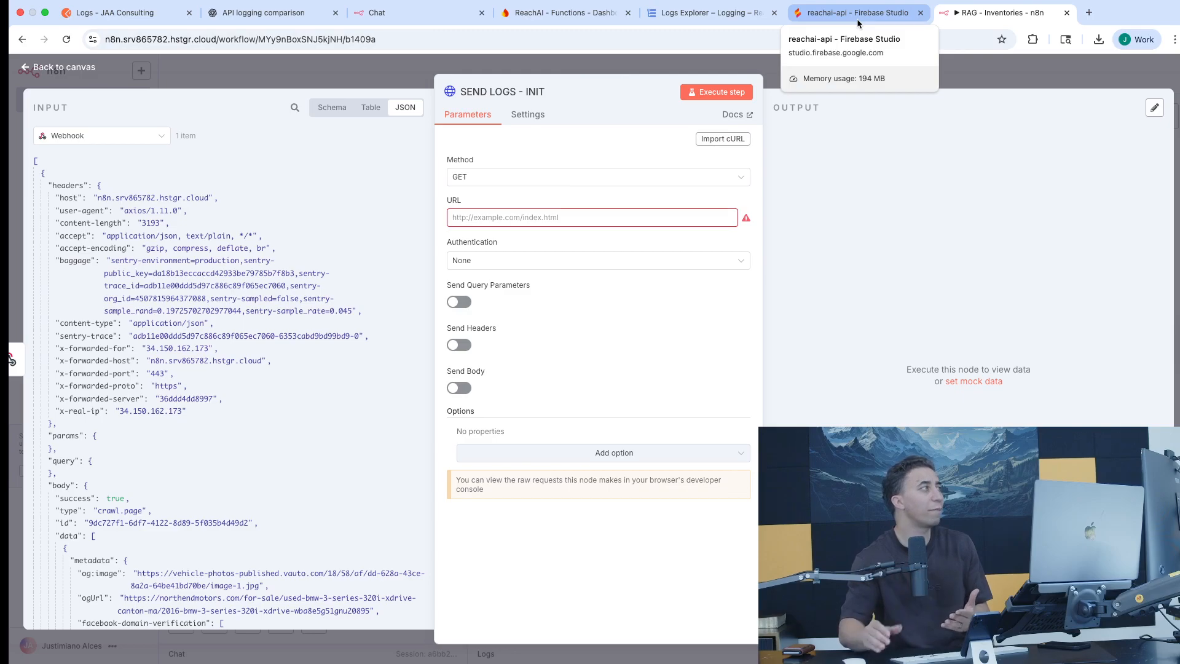
Copy the Logs request URL from Postman and paste it as the URL of the SEND LOGS - INIT node in n8n
left_click(119, 23)
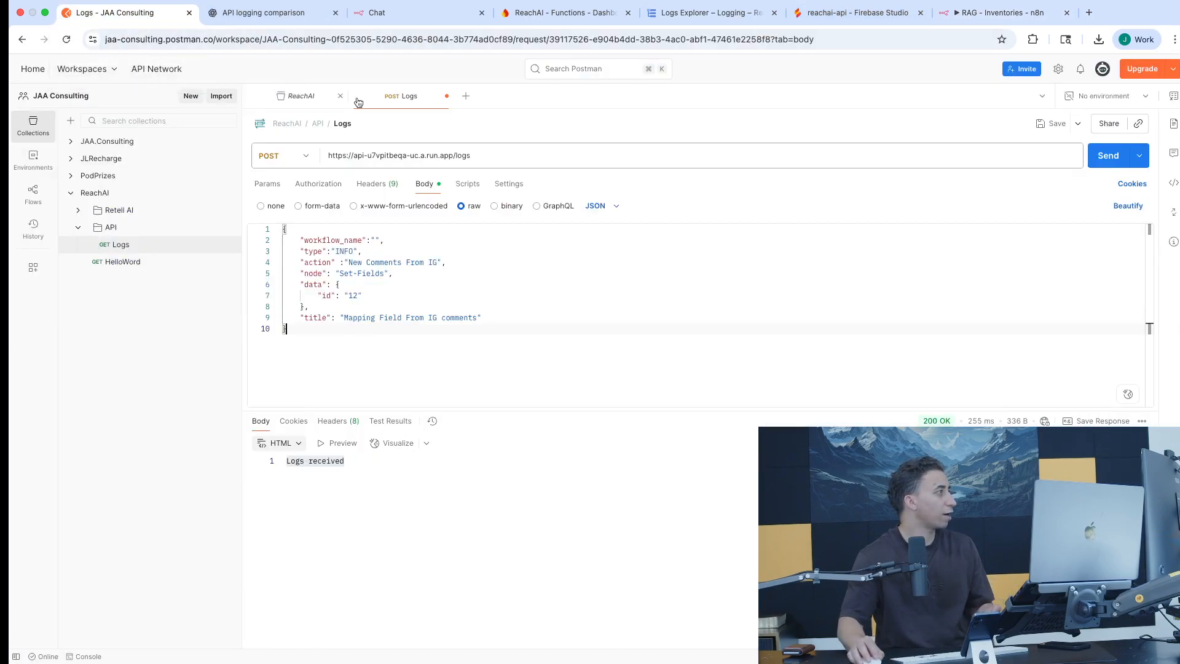
left_click_drag(508, 154, 237, 127)
key("ctrl+c")
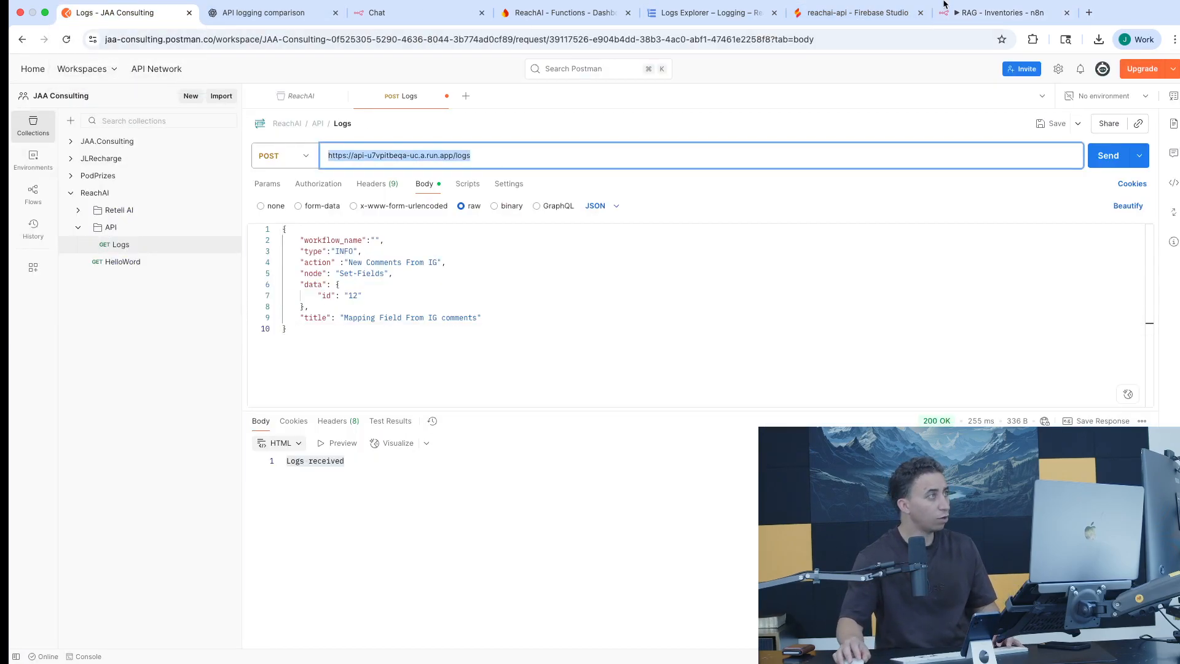
left_click(980, 15)
left_click(548, 217)
key("ctrl+v")
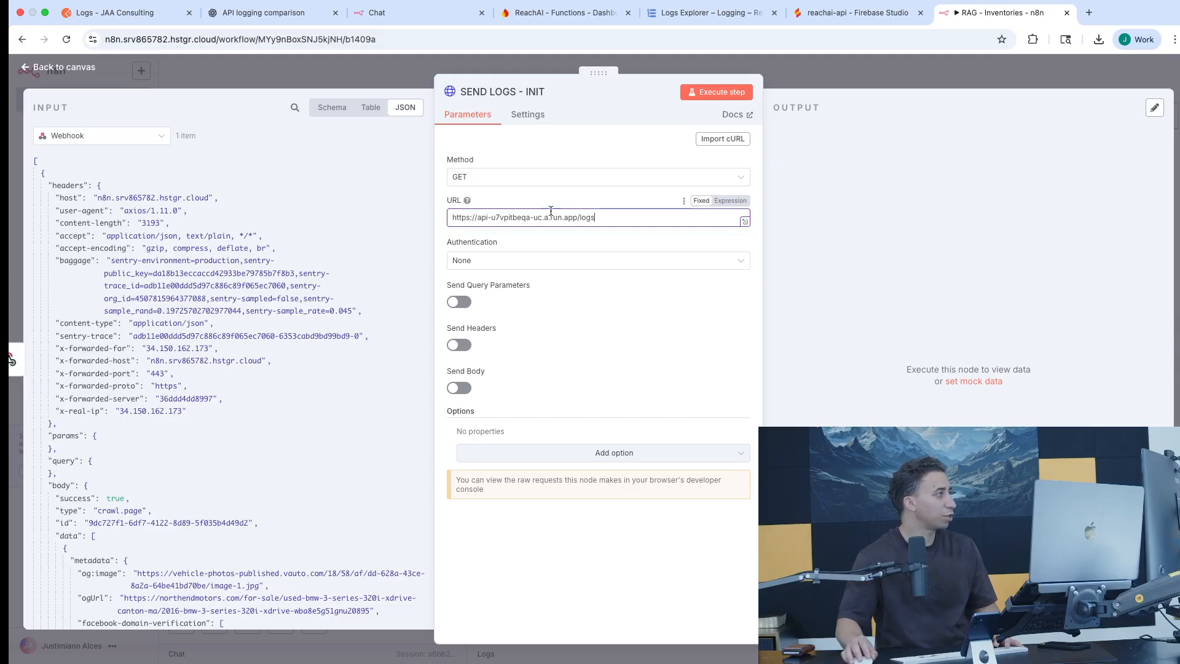
Set the request method to POST and enable sending a body
left_click(511, 177)
left_click(492, 312)
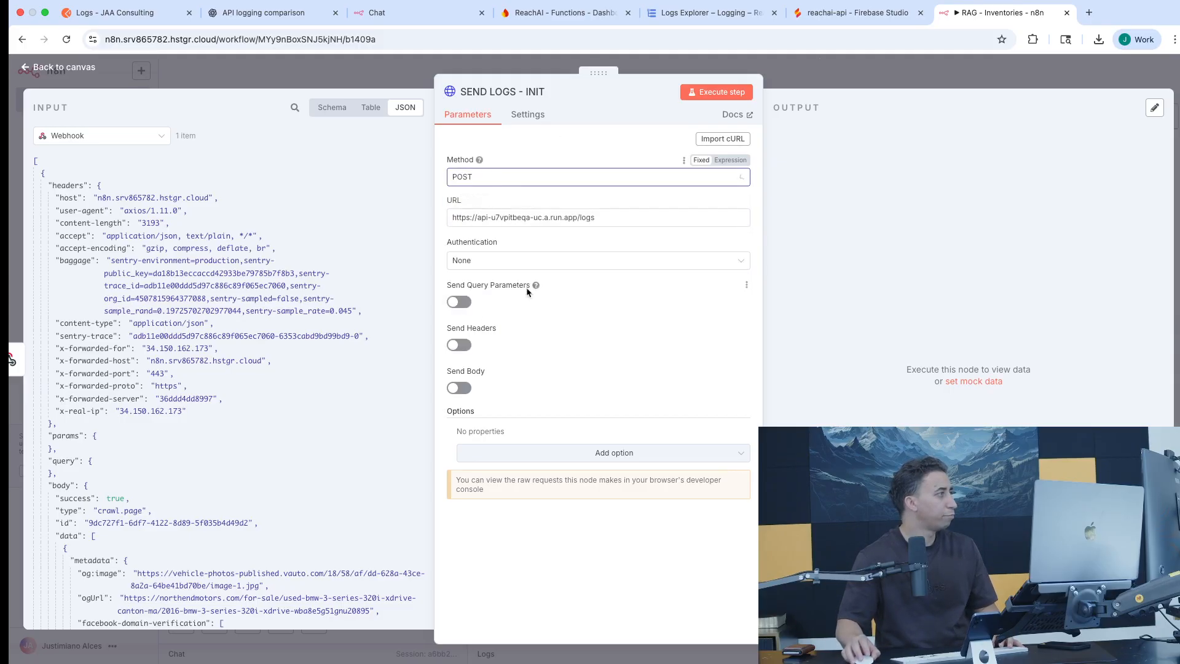
left_click(459, 388)
scroll(587, 396, "down", 2)
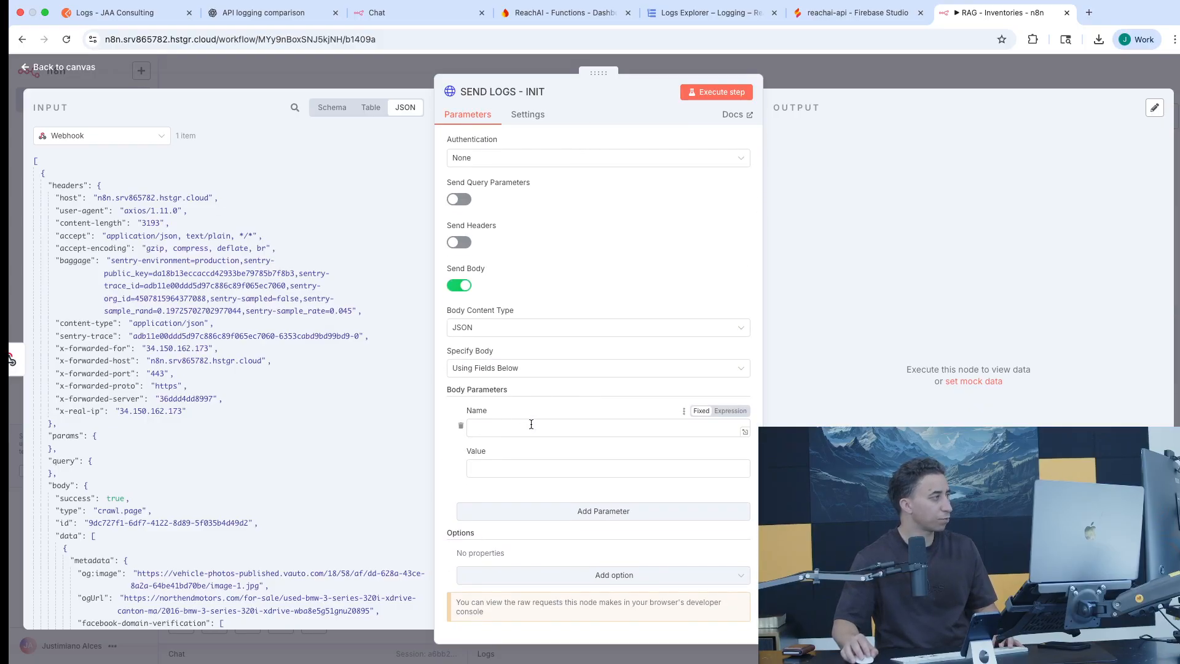
Copy the workflow_name key from the Postman request body and enter it as the first body parameter's name in n8n
left_click(398, 14)
left_click(120, 12)
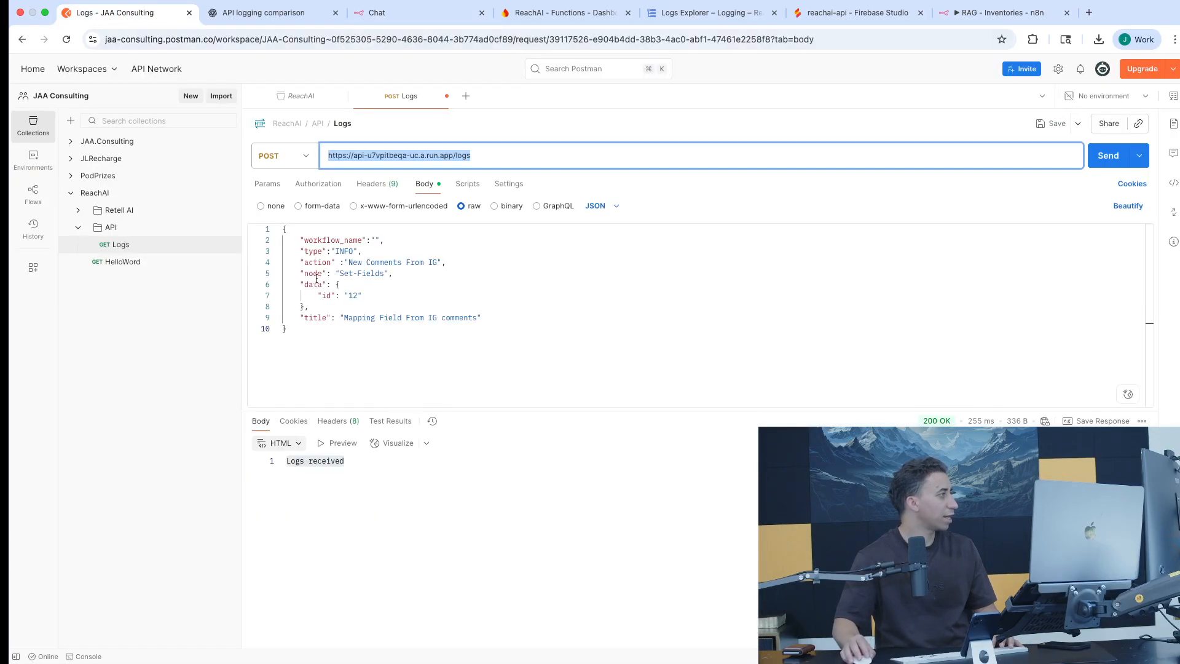
left_click_drag(300, 239, 495, 320)
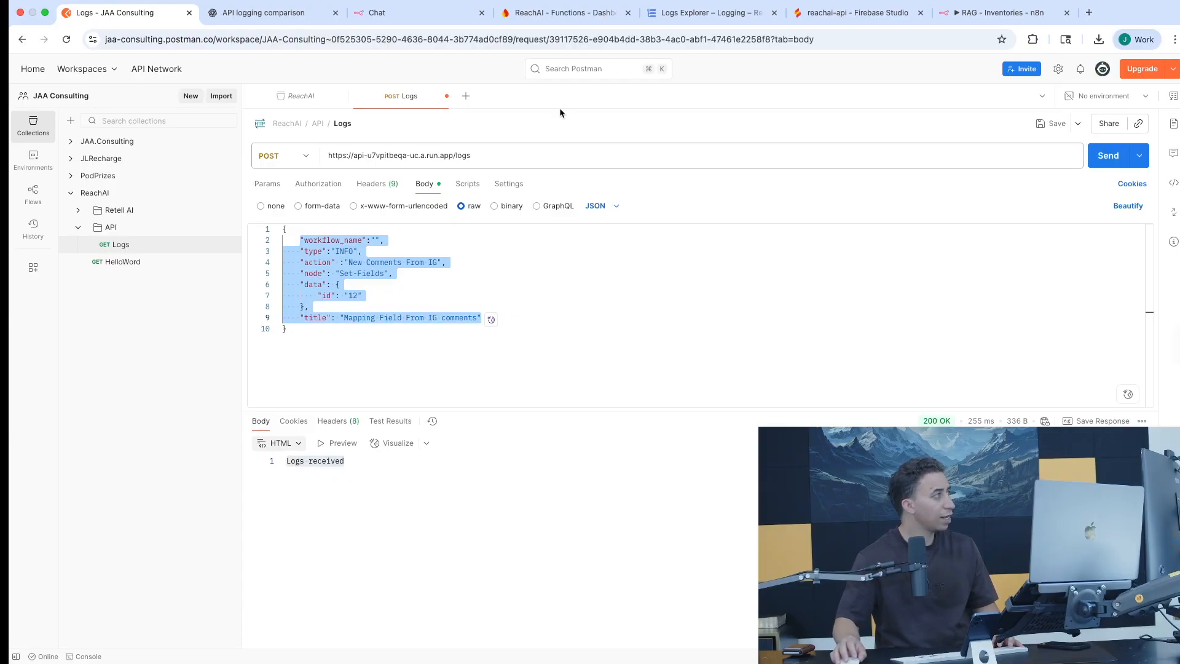
left_click_drag(405, 240, 299, 238)
key("super+c")
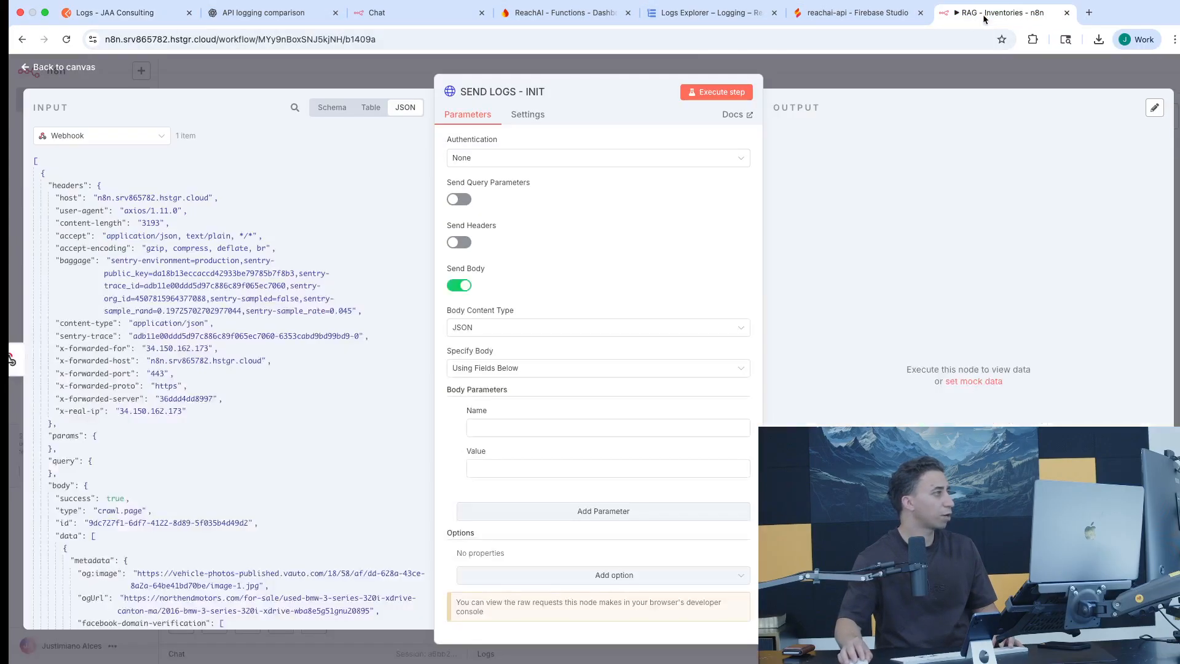
left_click(977, 15)
left_click(580, 428)
key("super+v")
key("BackSpace")
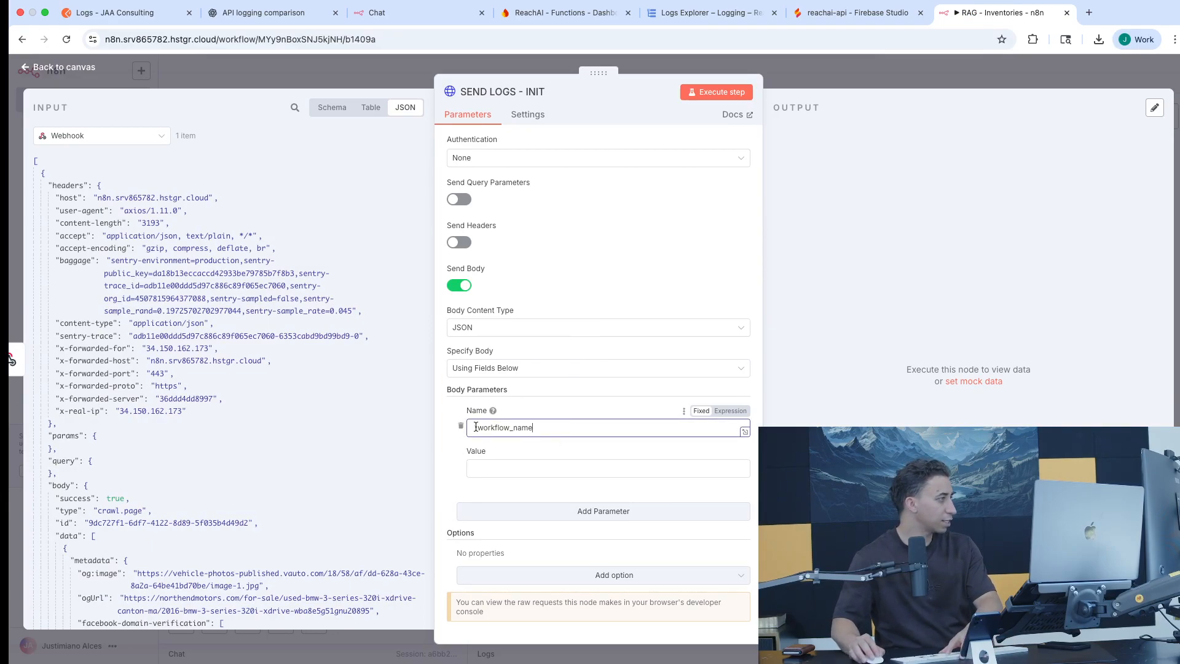
Examine the Webhook input data, collapsing its headers and body, for a usable workflow_name value
left_click(531, 465)
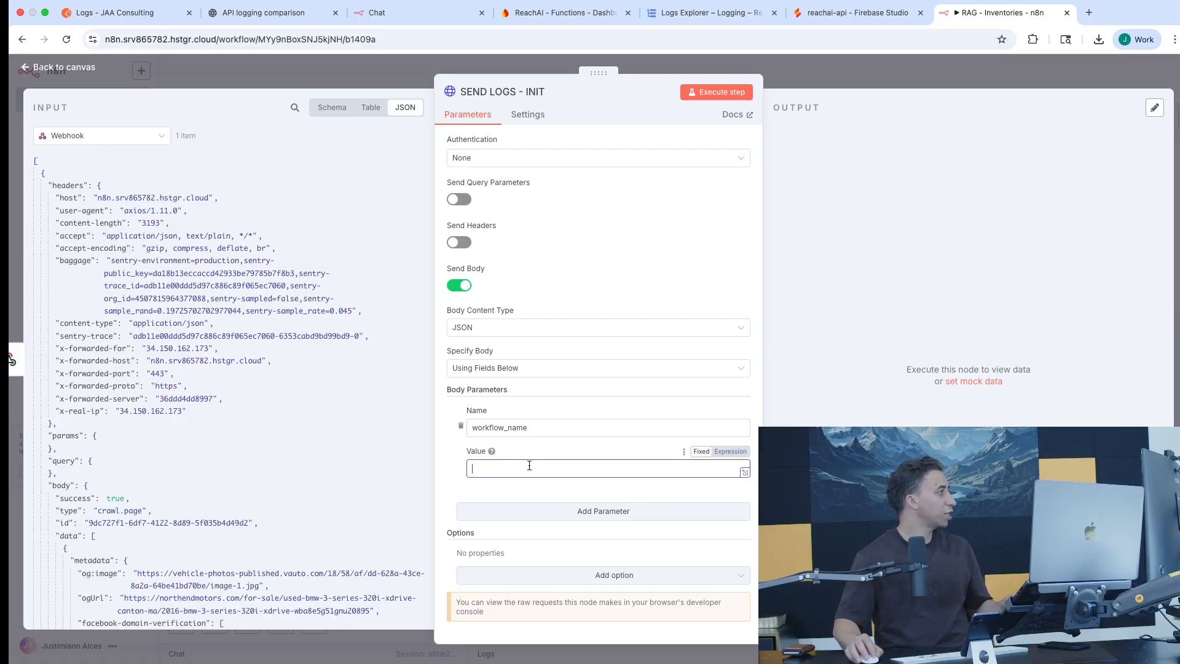
left_click(73, 186)
left_click(97, 186)
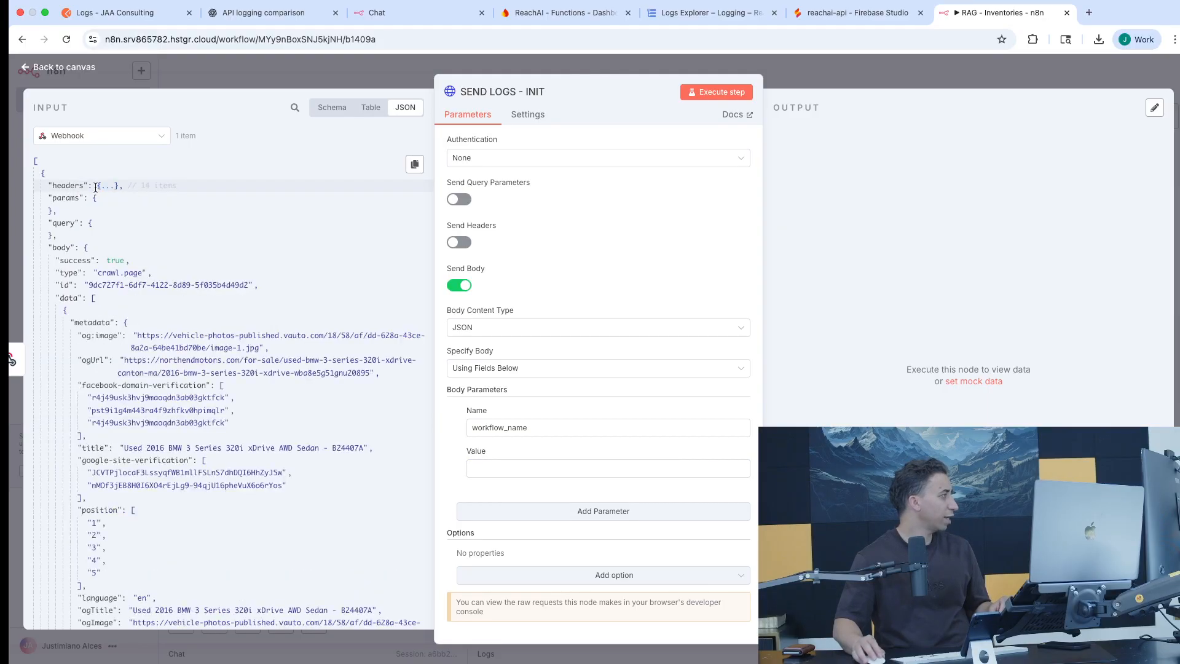
left_click(86, 249)
left_click(164, 136)
left_click(134, 169)
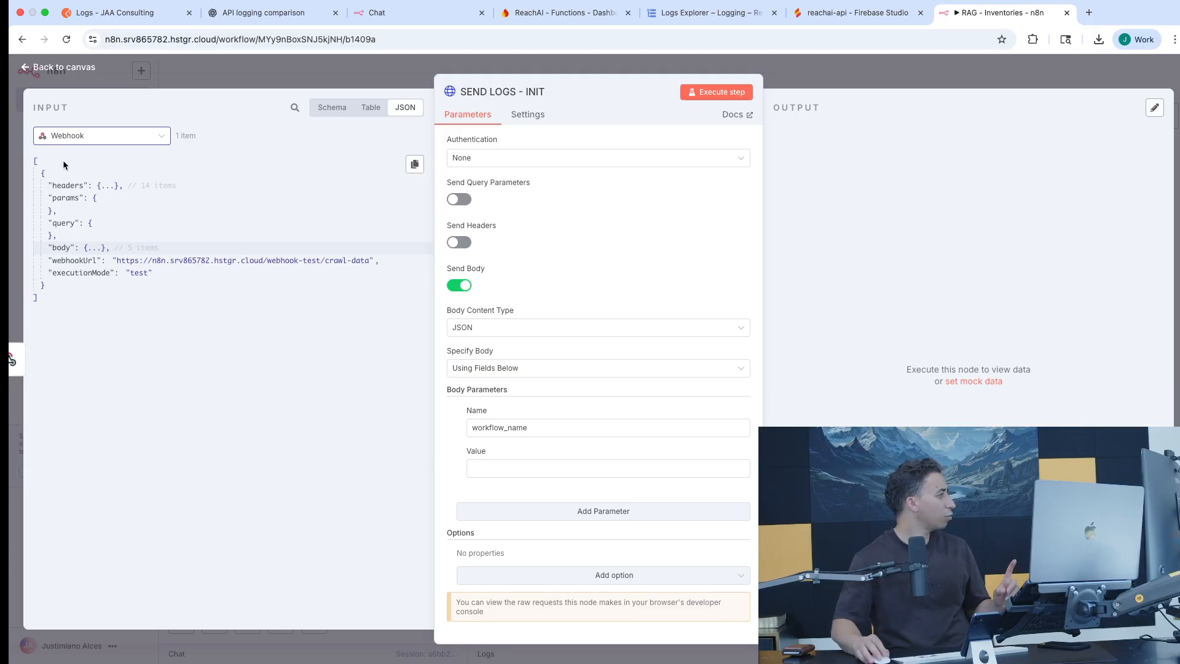
left_click(59, 140)
left_click(92, 163)
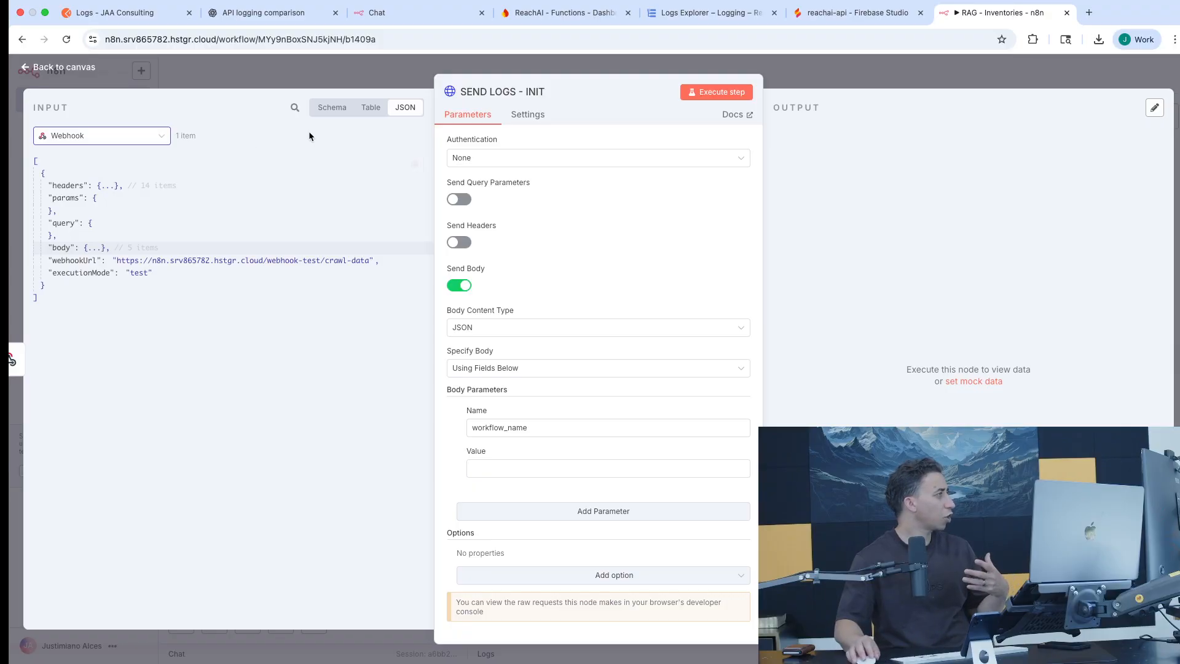
left_click(508, 466)
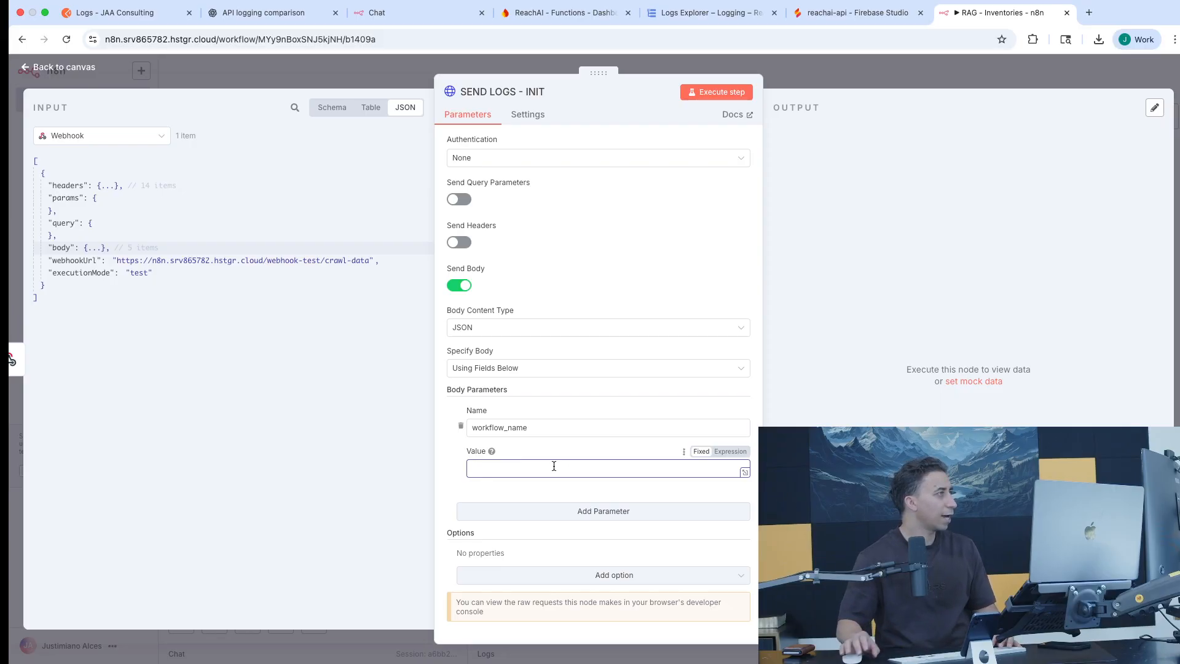
Copy the workflow's title from the canvas and set the workflow_name parameter's value to "RAG - Inventories"
left_click(233, 67)
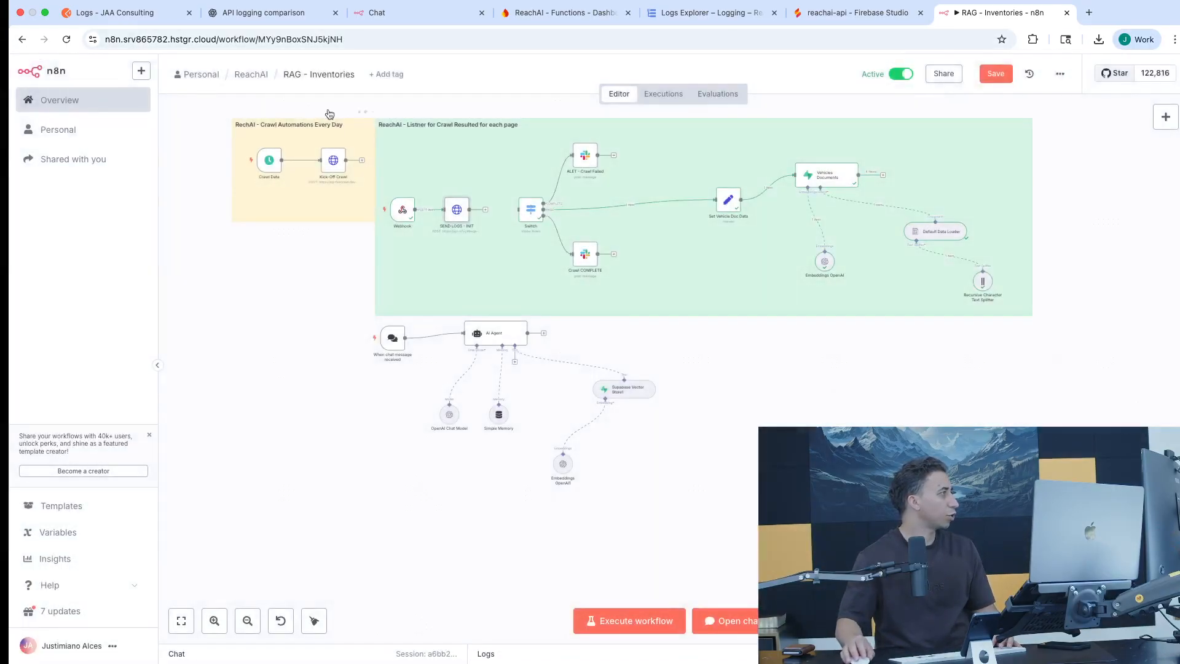
left_click(343, 73)
key("super+c")
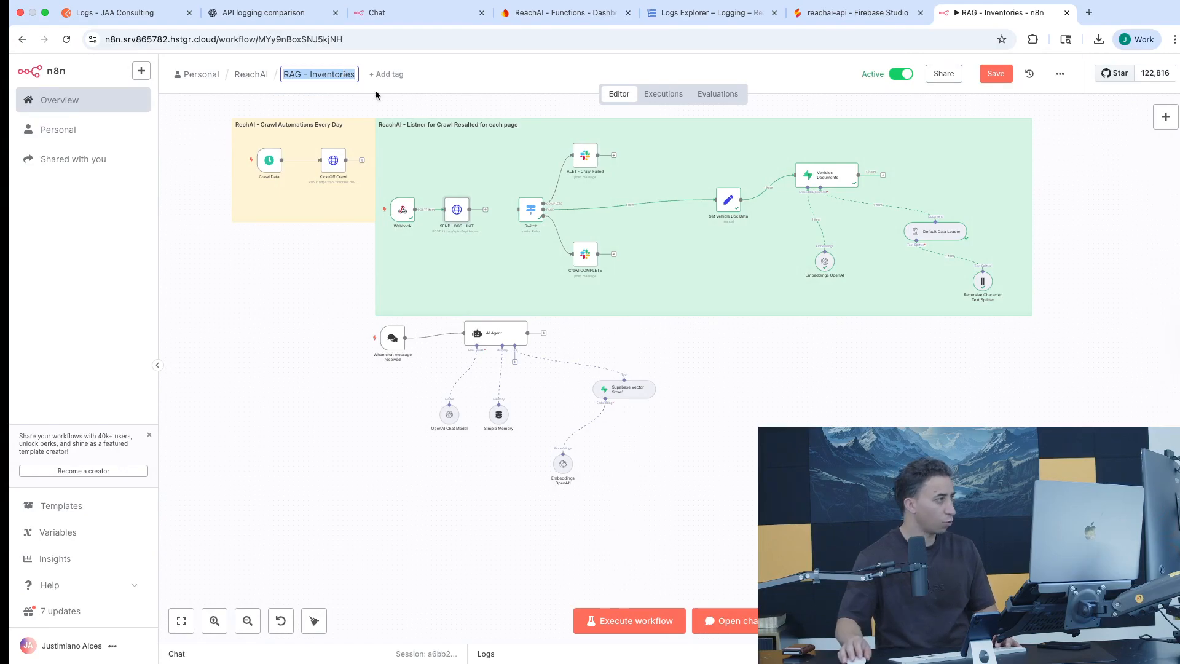
double_click(456, 209)
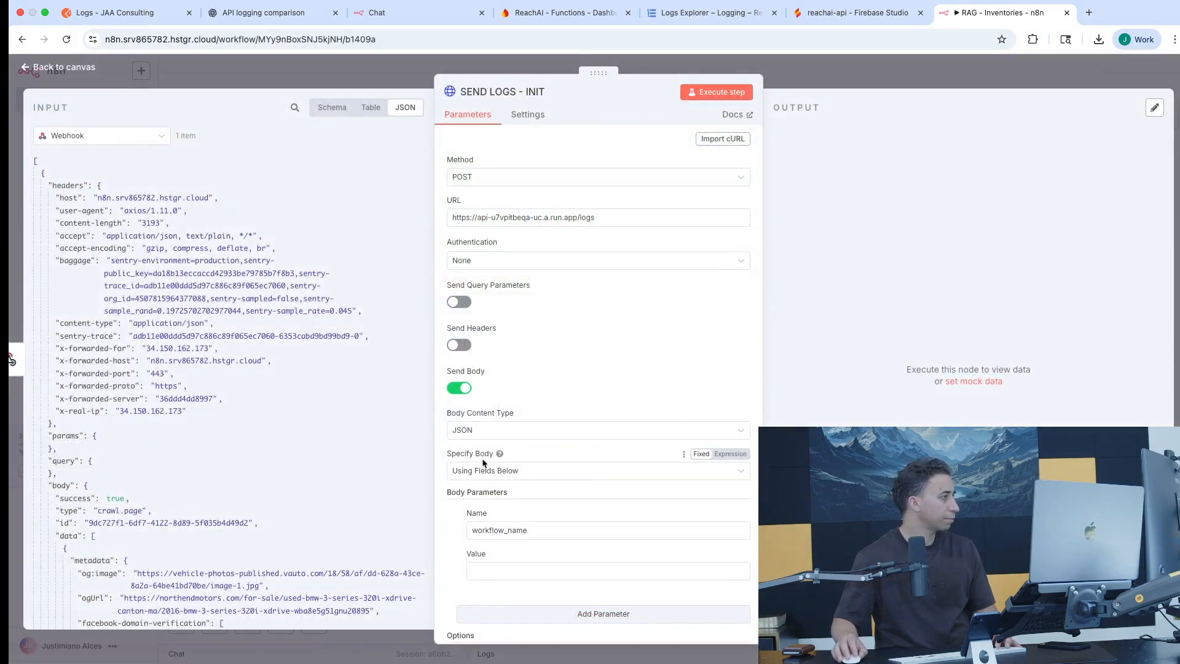
left_click(492, 570)
key("super+v")
Add a second body parameter and name it with the type key copied from the Postman request body
scroll(584, 517, "down", 2)
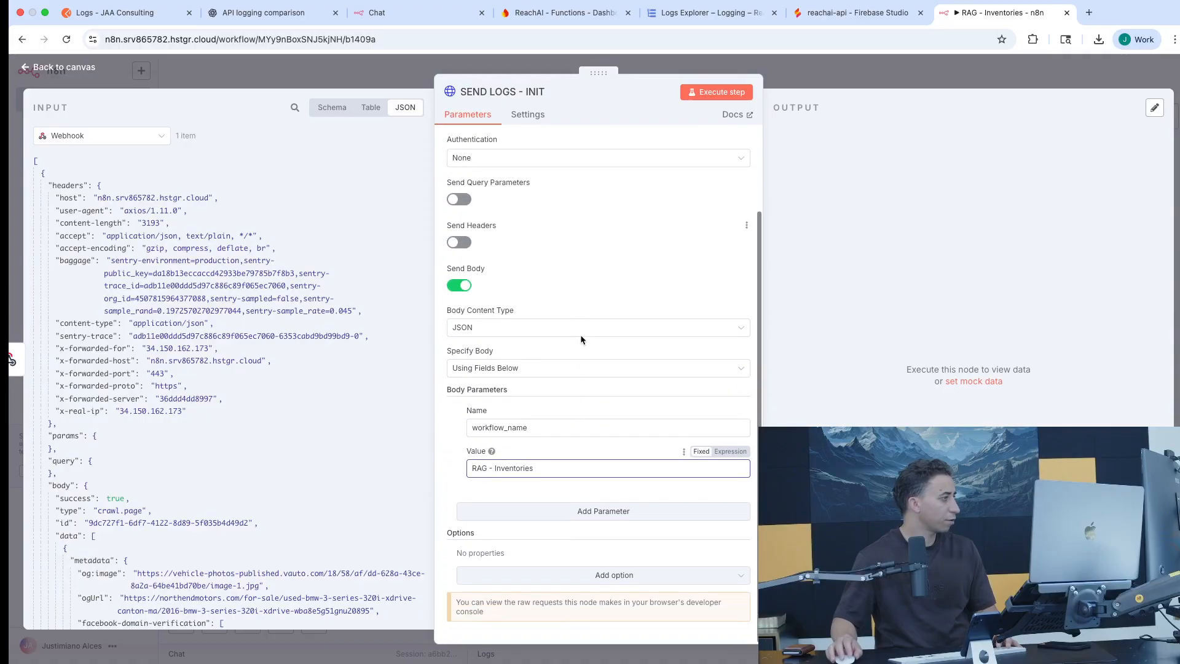
left_click(610, 512)
scroll(590, 372, "down", 2)
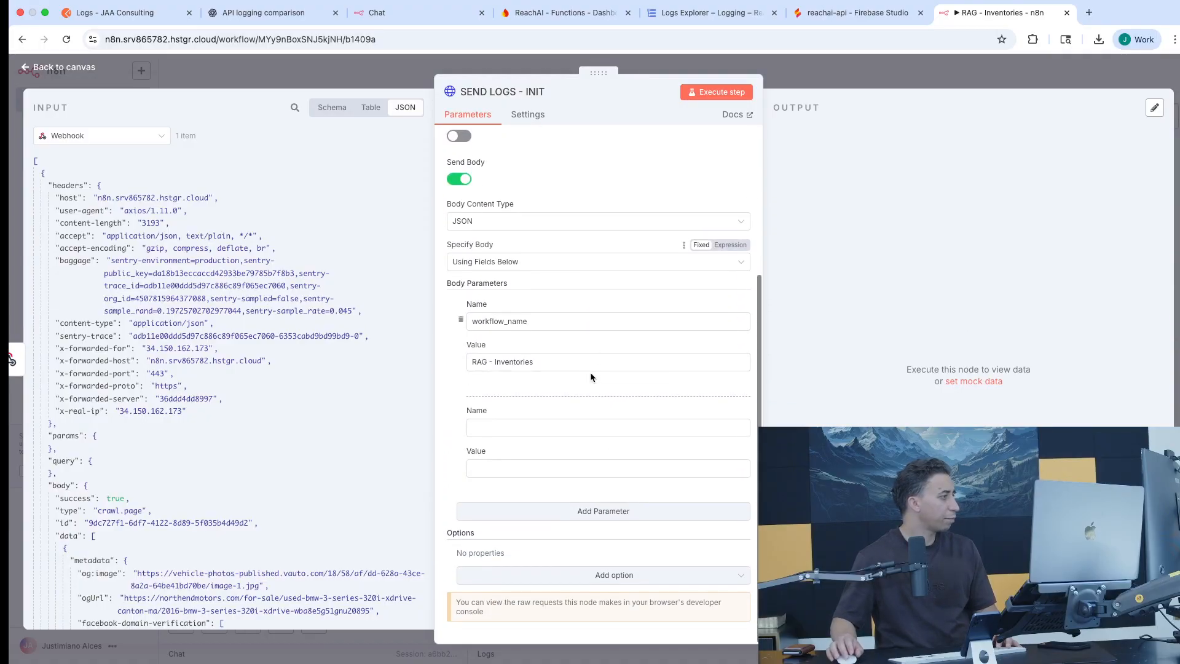
left_click(149, 18)
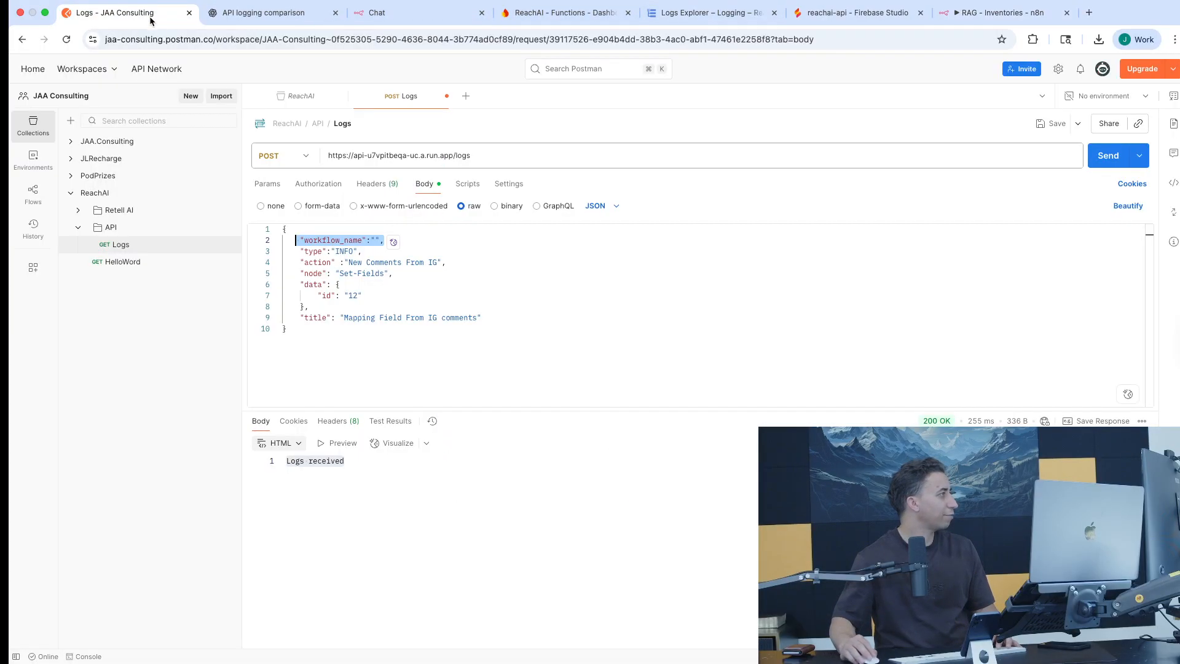
double_click(313, 252)
key("super+c")
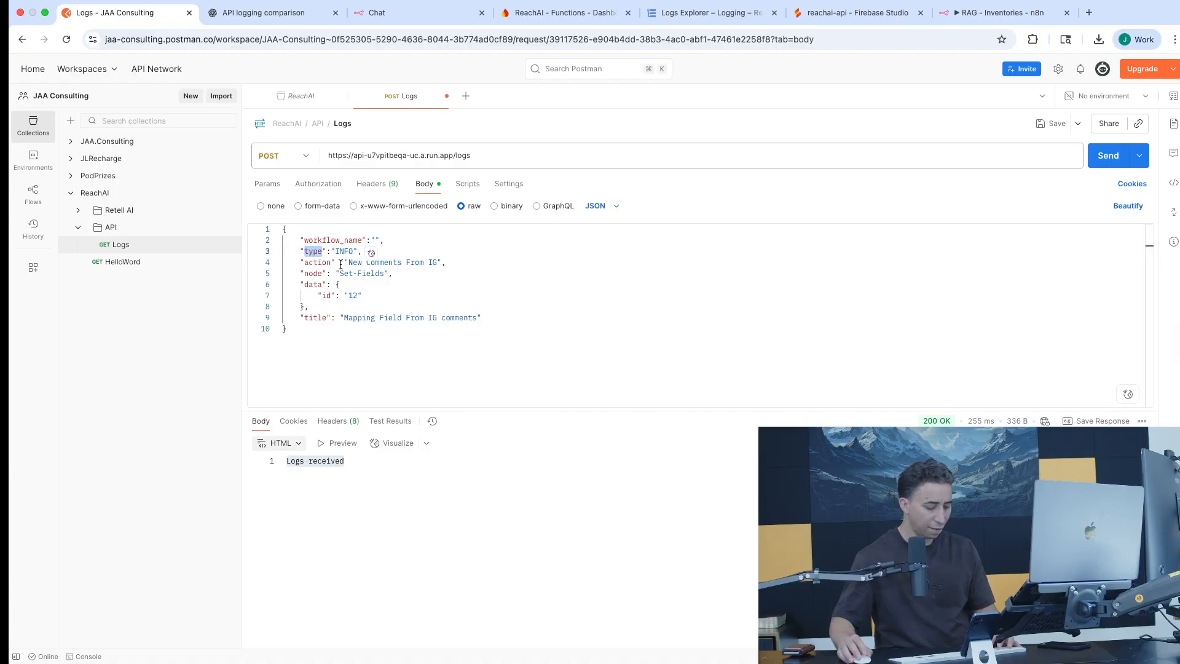
left_click(996, 13)
left_click(516, 429)
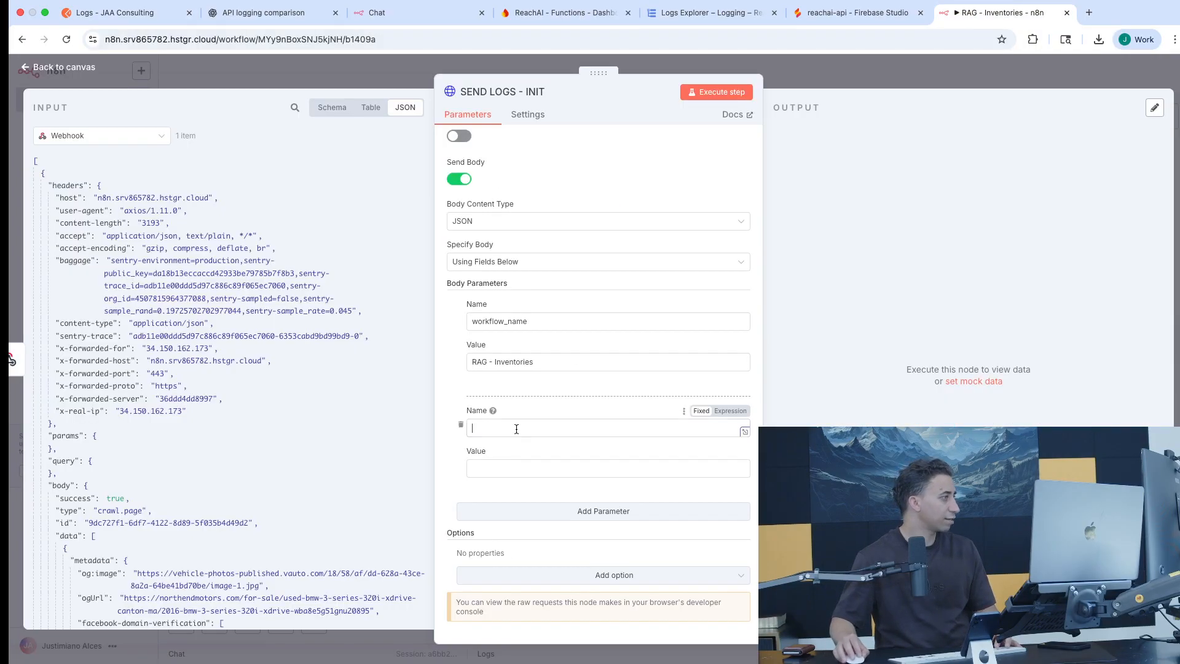
key("super+v")
Set the type parameter's value to "INFO"
left_click(517, 465)
type("INTO")
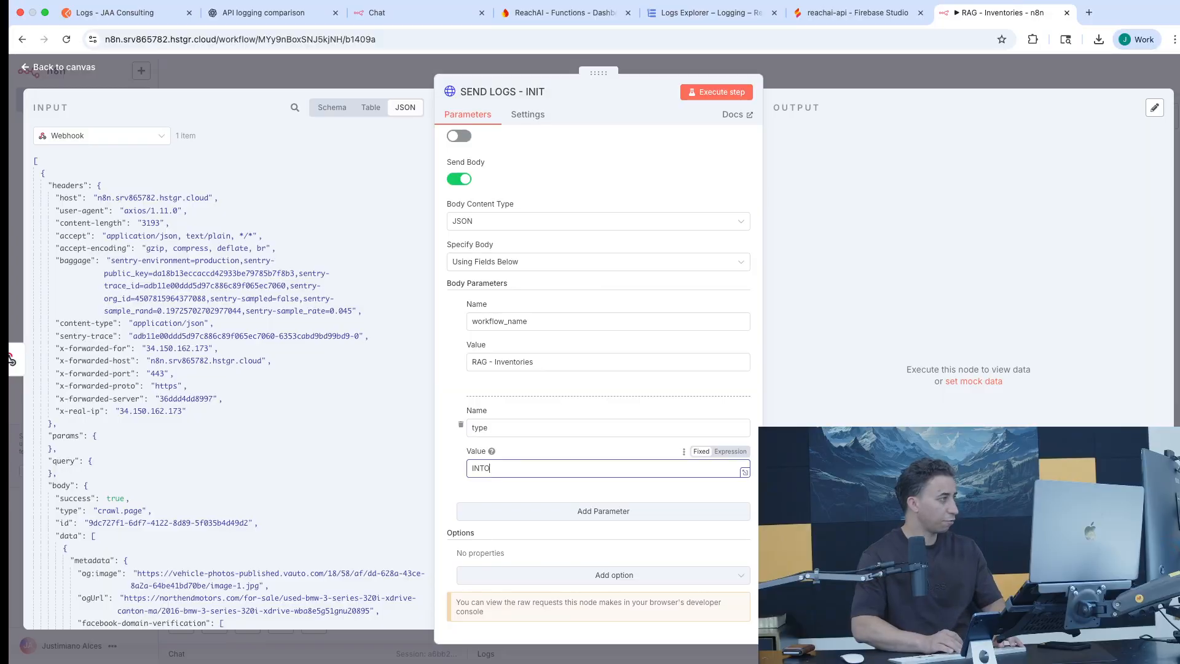
key("BackSpace")
key("BackSpace")
type("FO")
Add a third body parameter and name it with the action key copied from the Postman request body
left_click(614, 512)
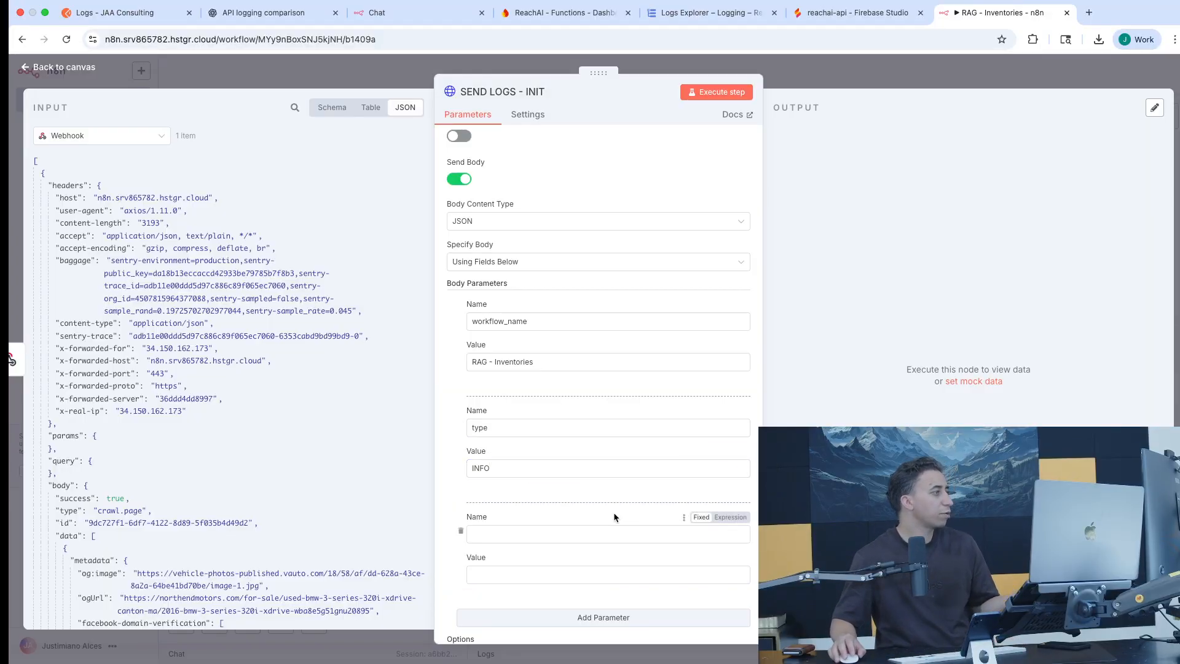
left_click(143, 13)
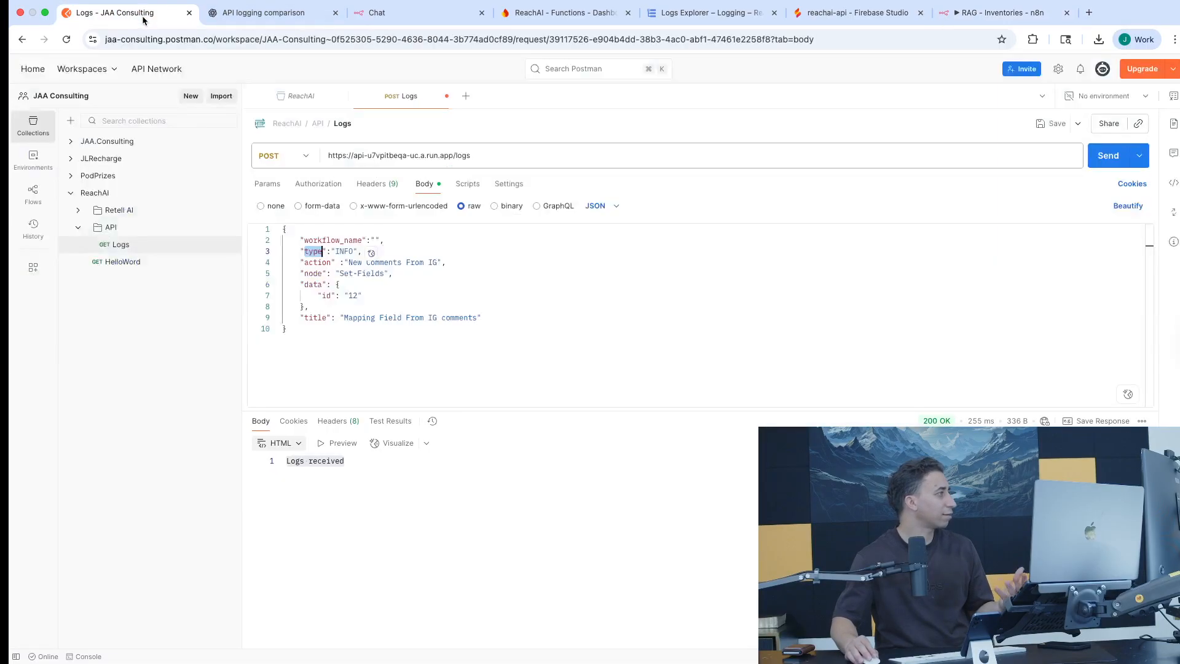
double_click(319, 263)
key("super+c")
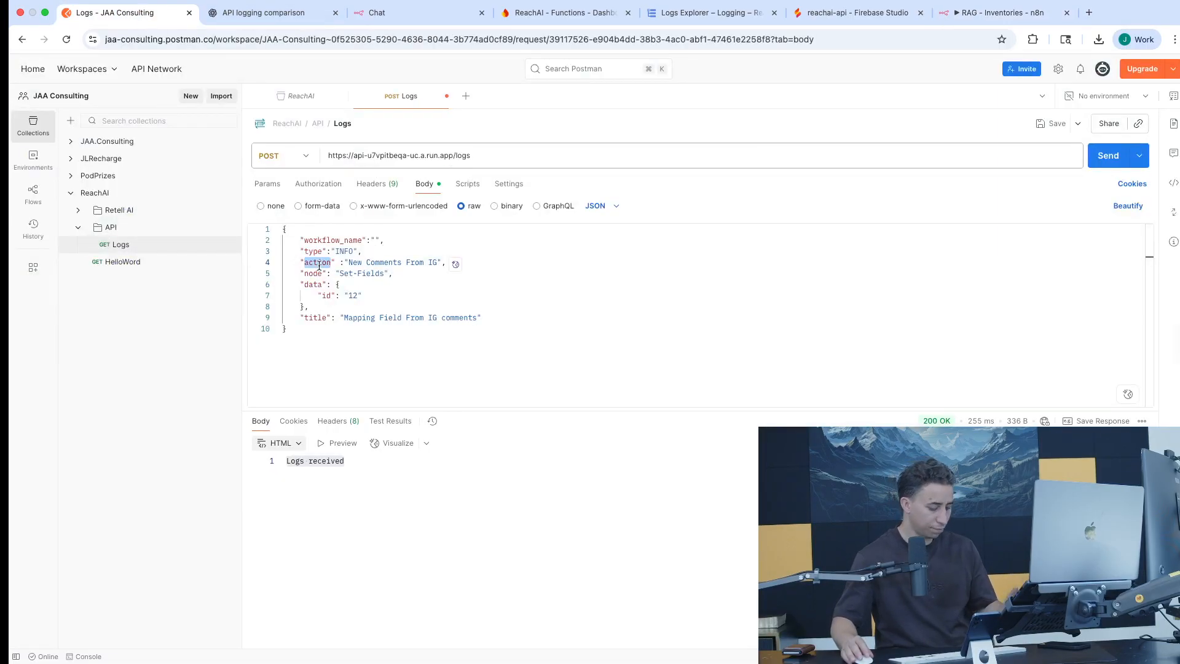
left_click(999, 12)
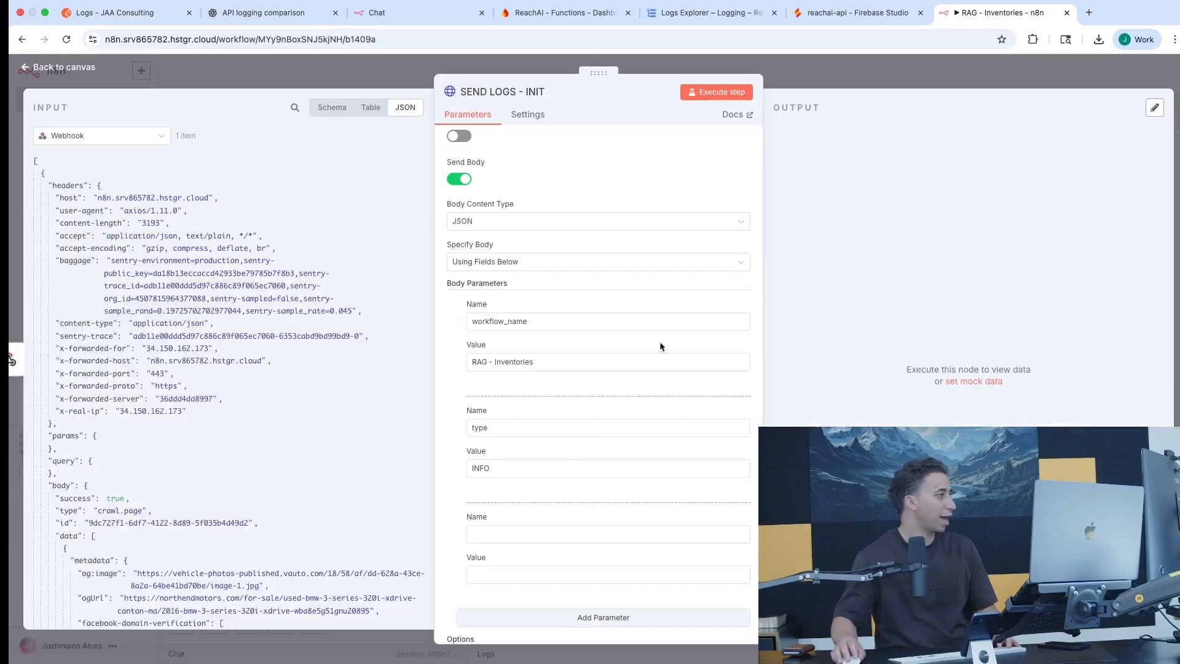
left_click(526, 534)
key("super+v")
Set the action parameter's value to "handler crawl data event"
left_click(547, 581)
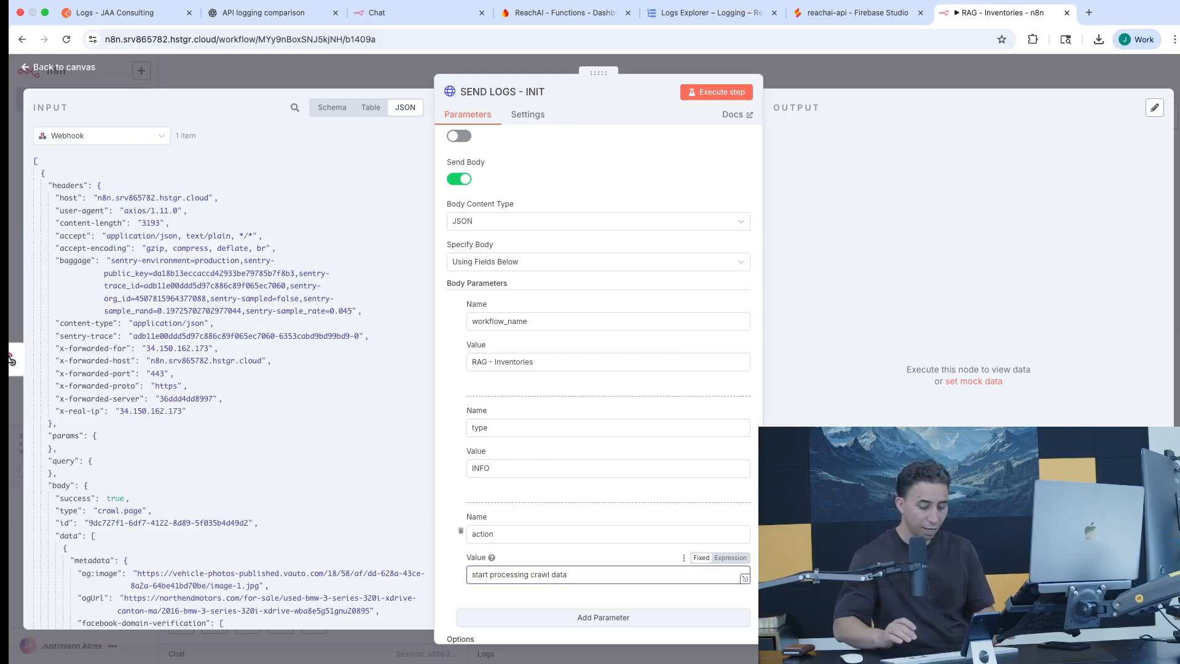
scroll(543, 477, "down", 4)
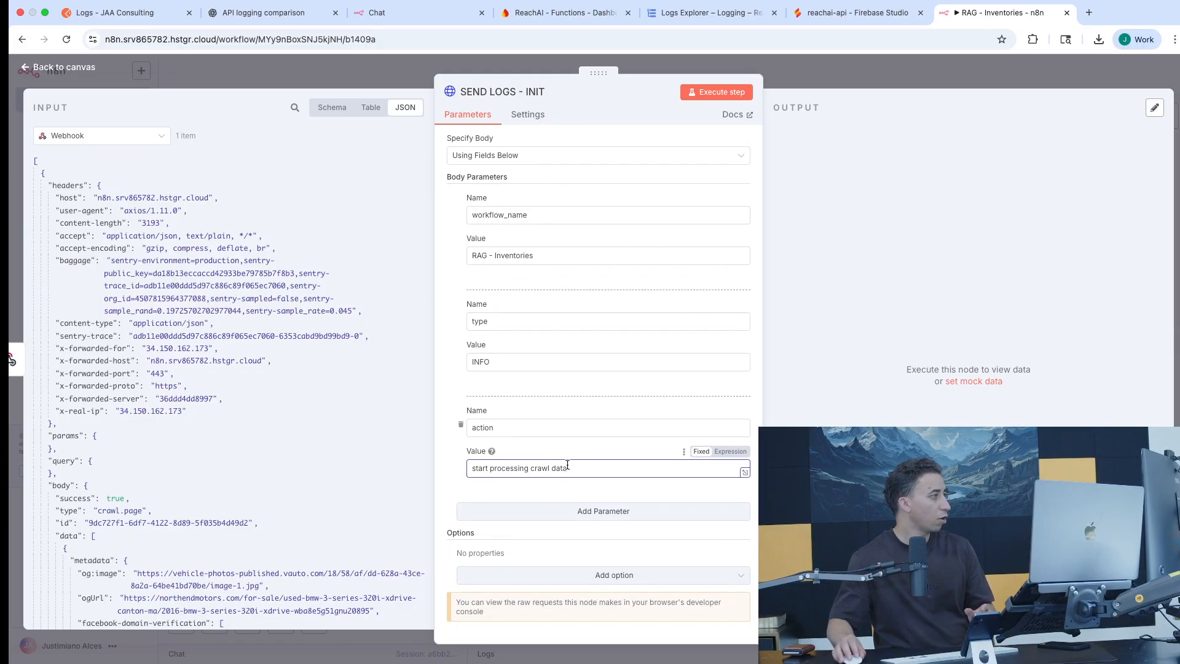
left_click_drag(567, 466, 454, 468)
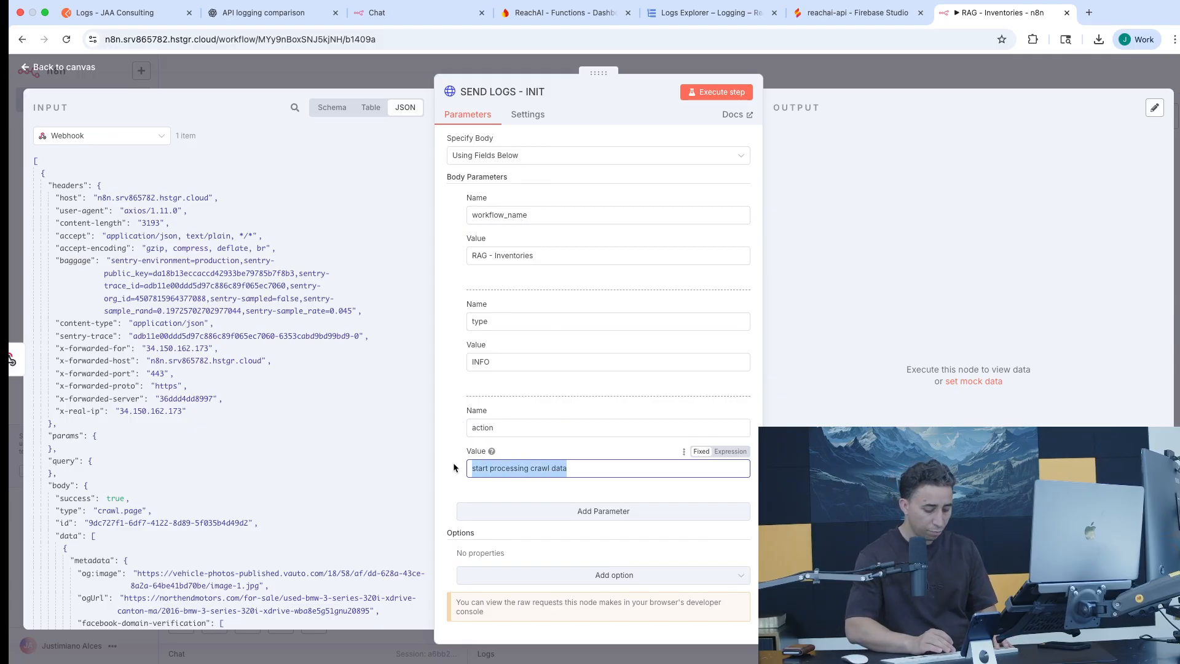
type("handler cr")
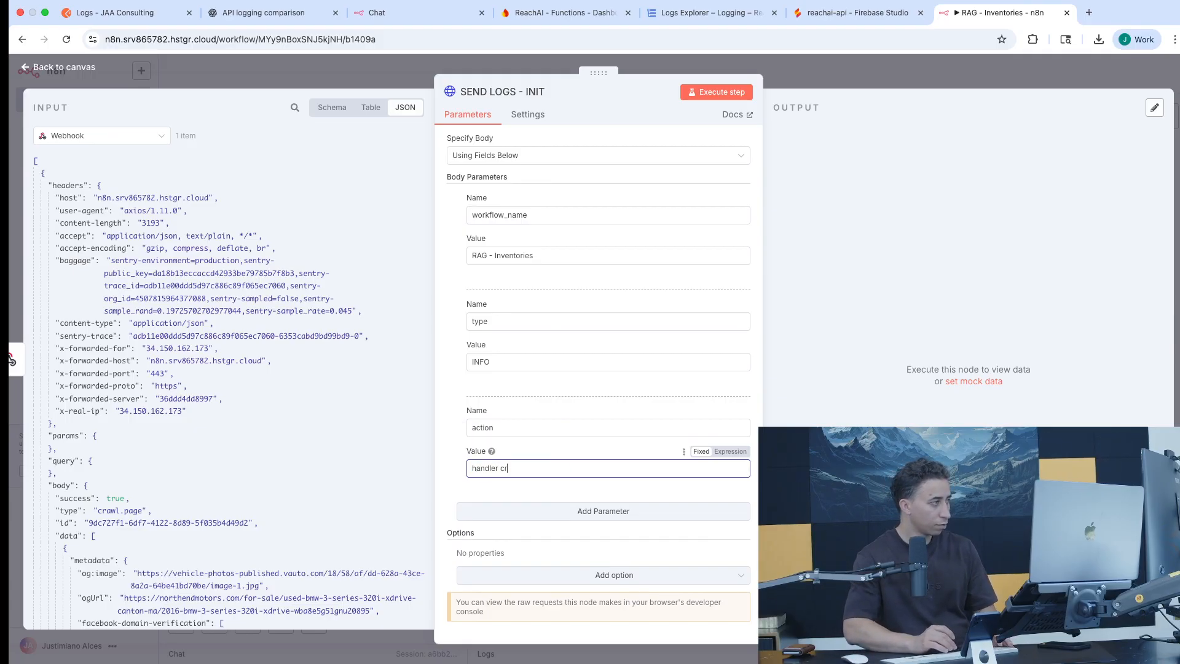
type("awl data event")
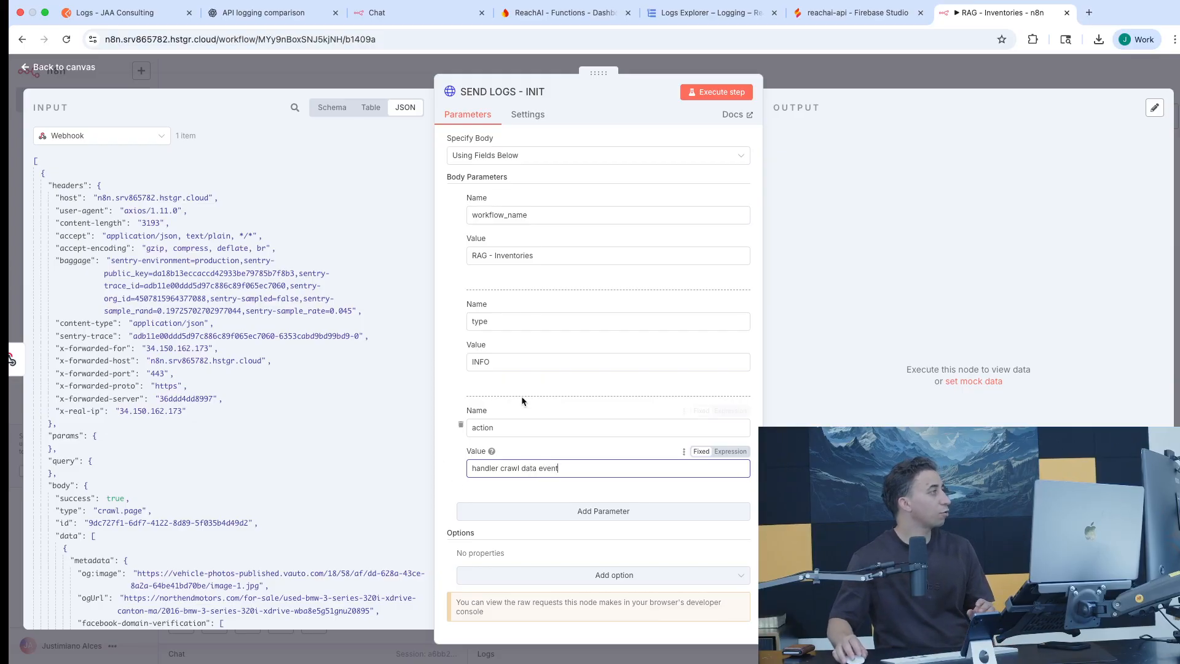
Check the key following action in the Postman request body and add a fourth body parameter named "node" in n8n
left_click(394, 14)
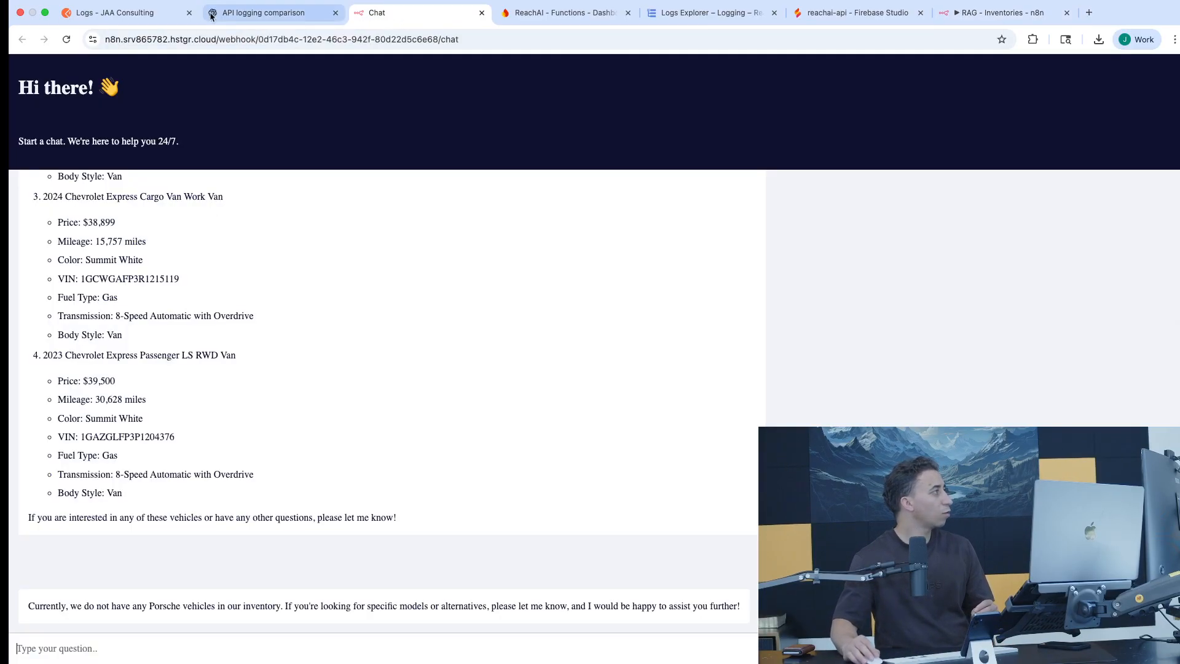
left_click(139, 13)
double_click(318, 276)
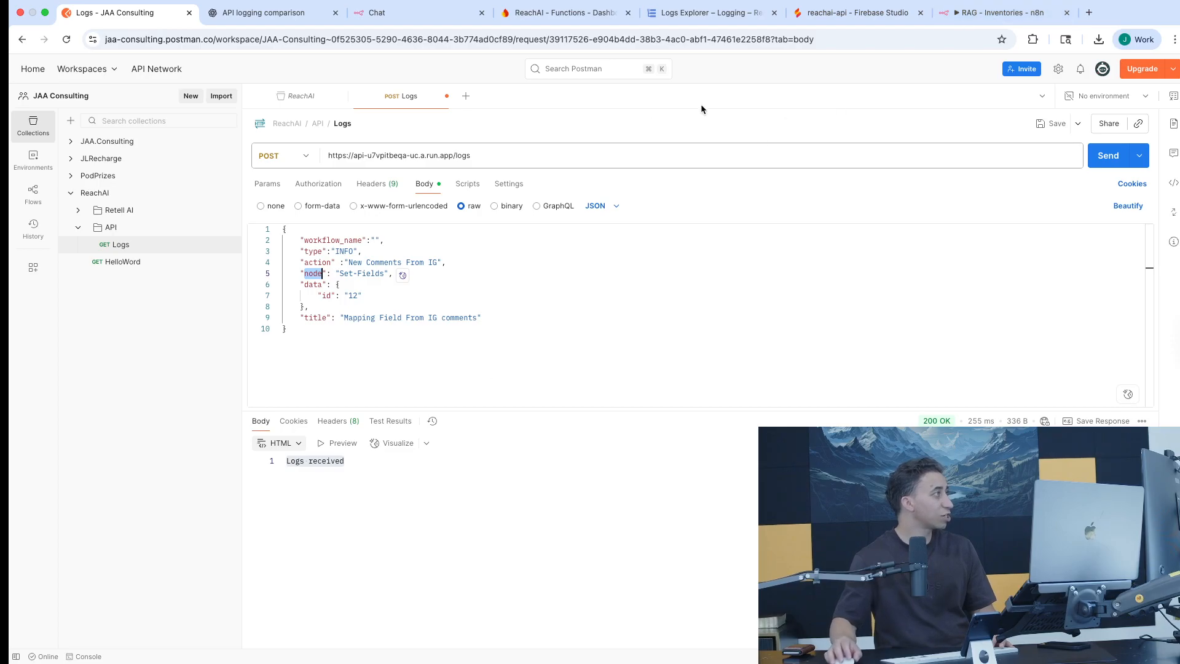
left_click(978, 14)
left_click(584, 514)
type("node")
scroll(593, 515, "down", 1)
scroll(593, 516, "down", 1)
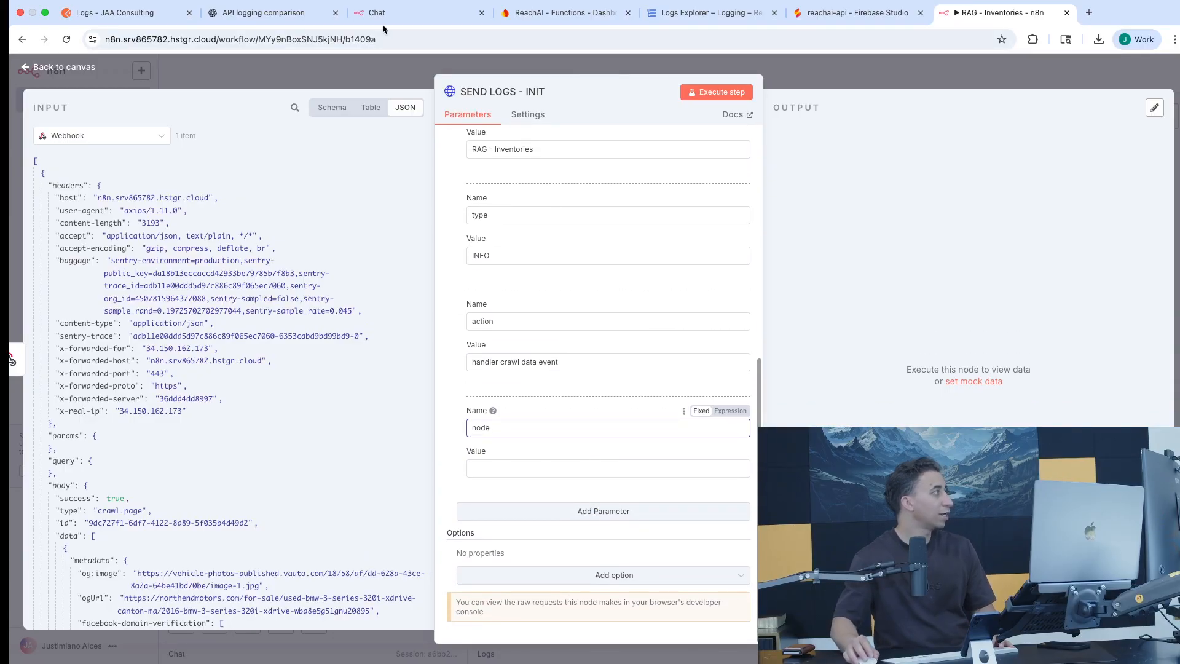
Rename the Webhook node to "FireCrawl WebHook", copying the new name, and return to the canvas
left_click(336, 80)
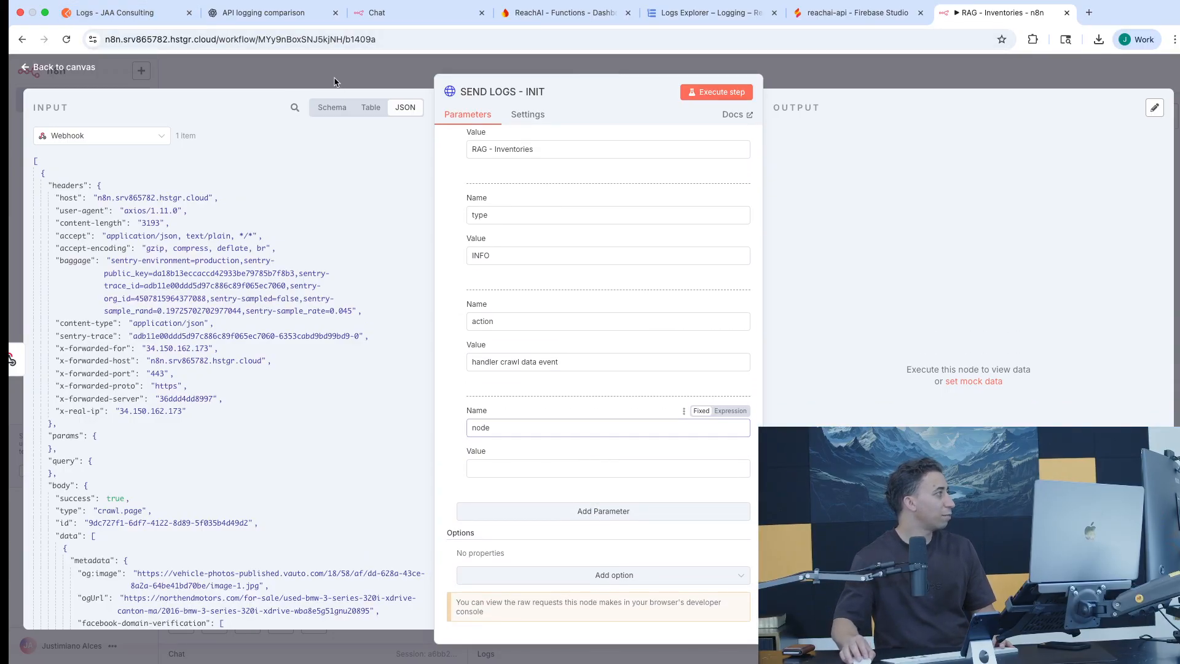
double_click(403, 211)
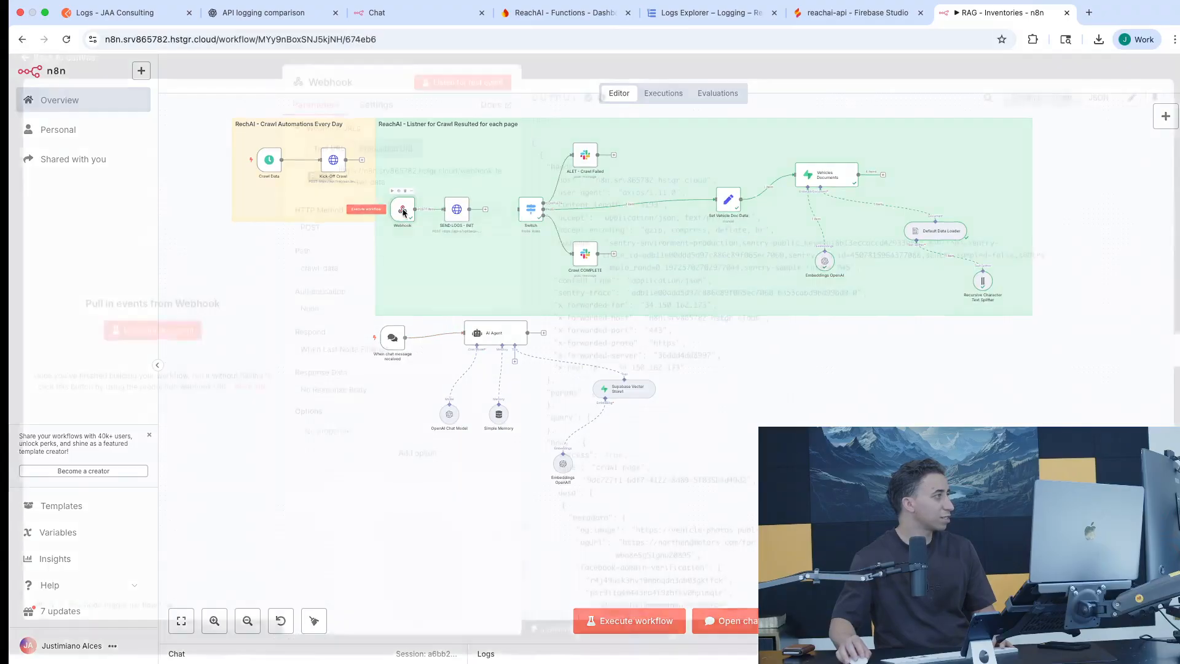
left_click(359, 92)
double_click(393, 85)
type("Fir")
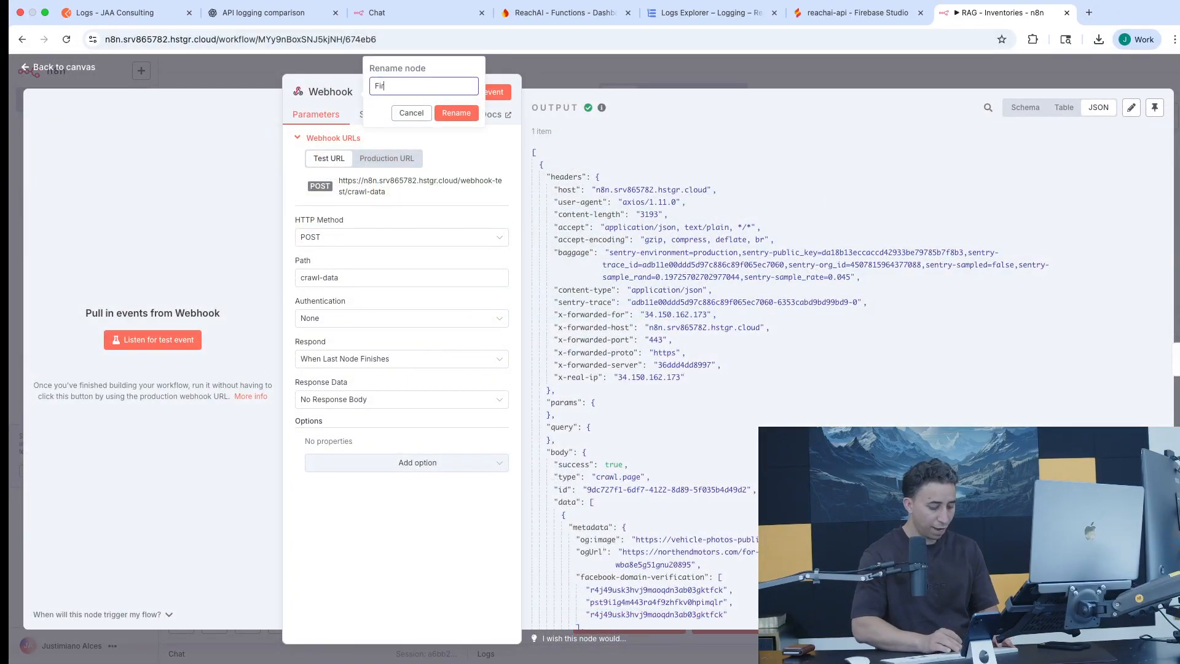
type("eCra")
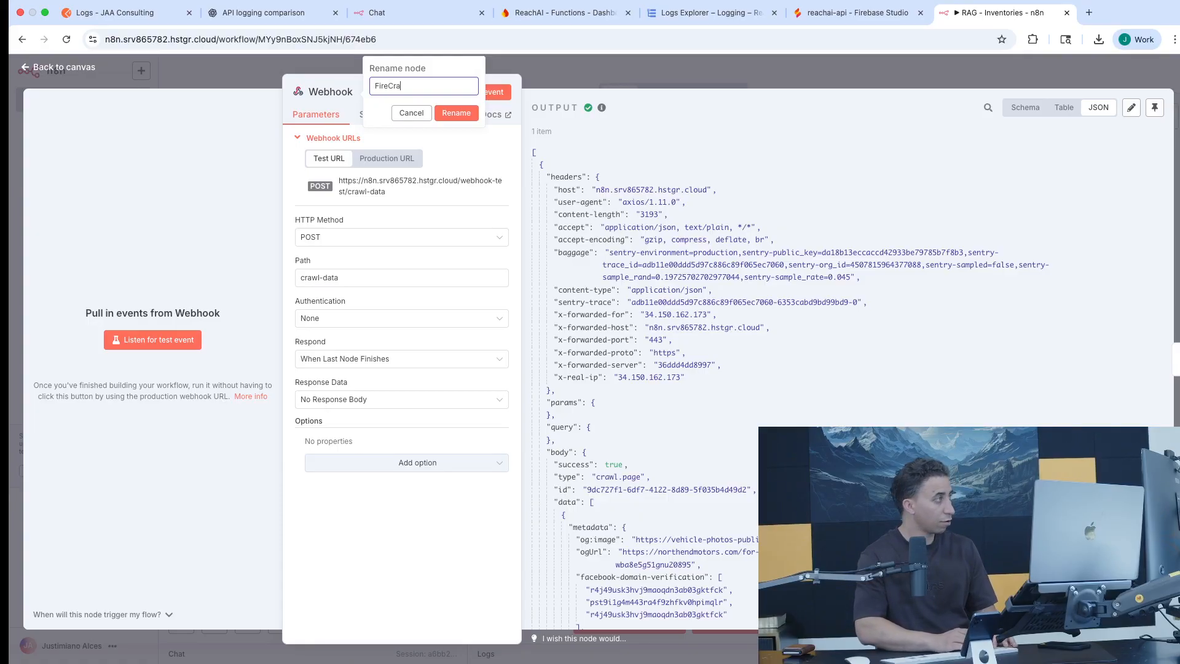
type("wl W")
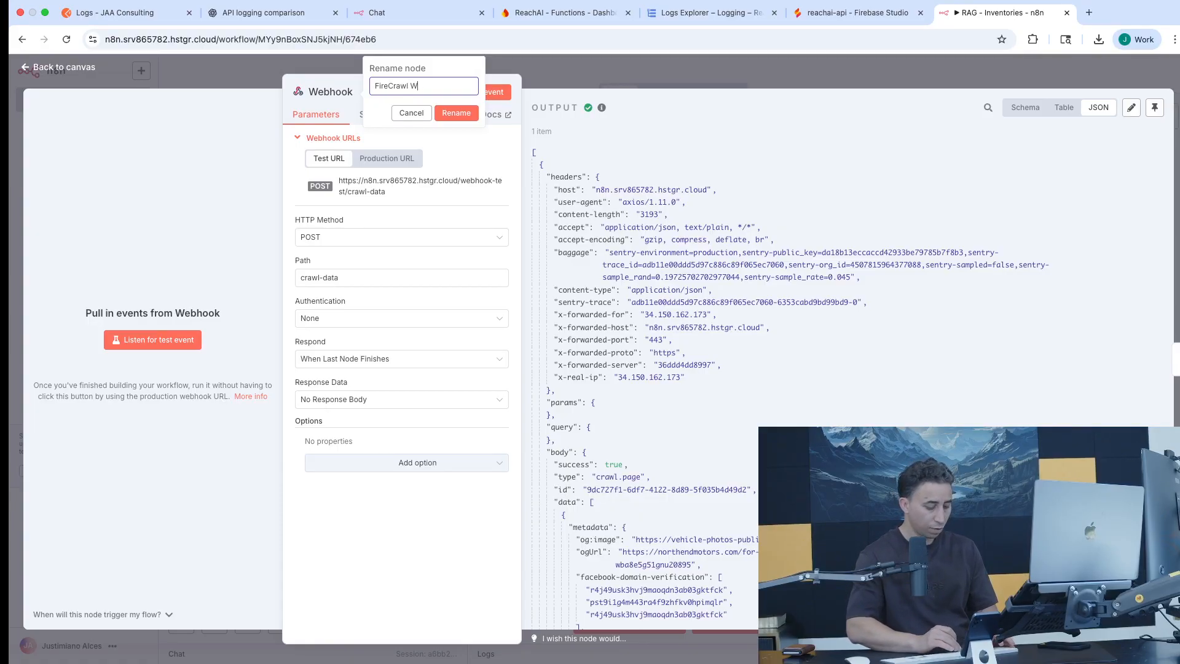
type("ebHook")
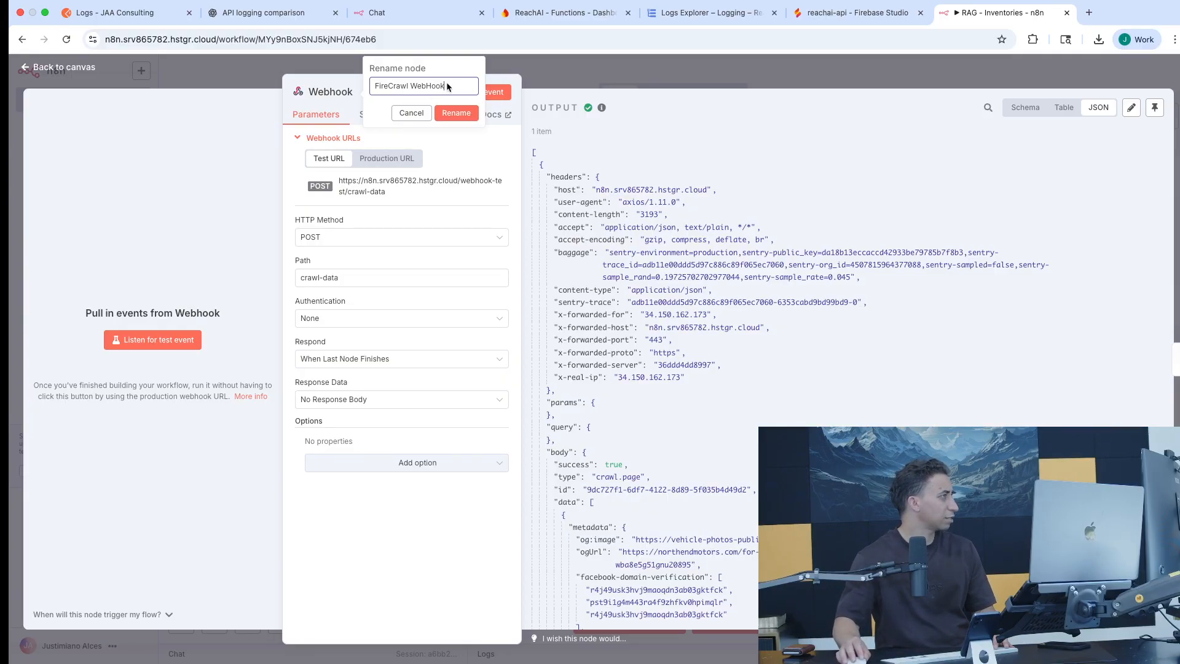
left_click_drag(448, 86, 368, 82)
key("super+c")
left_click(457, 113)
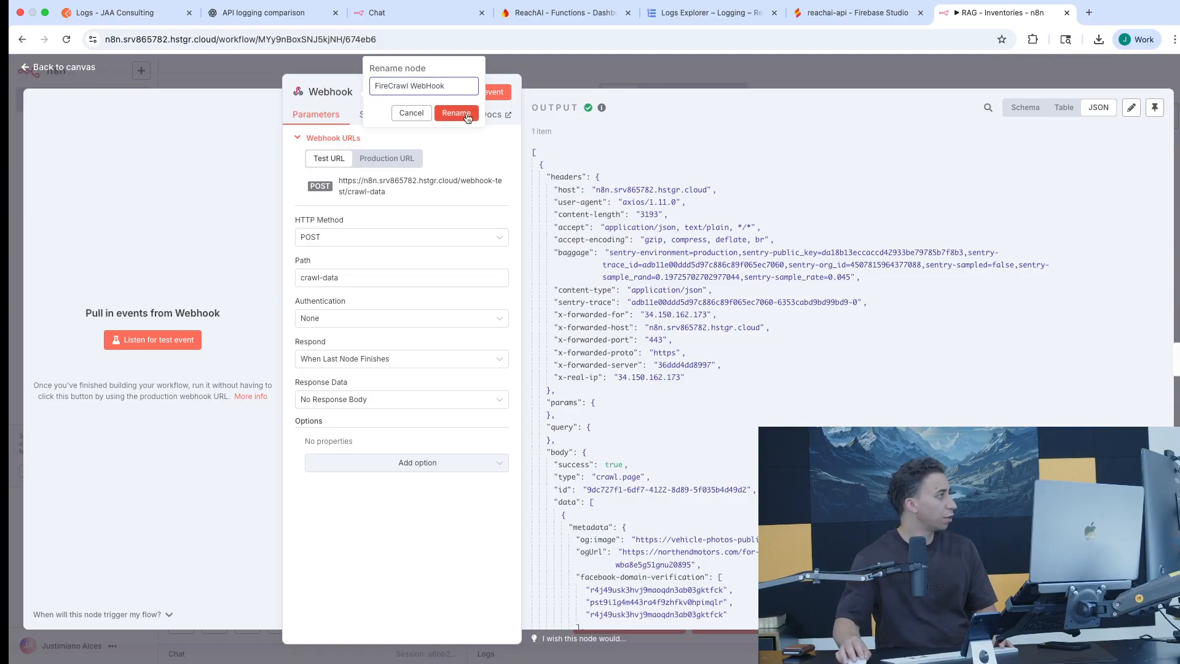
left_click(570, 59)
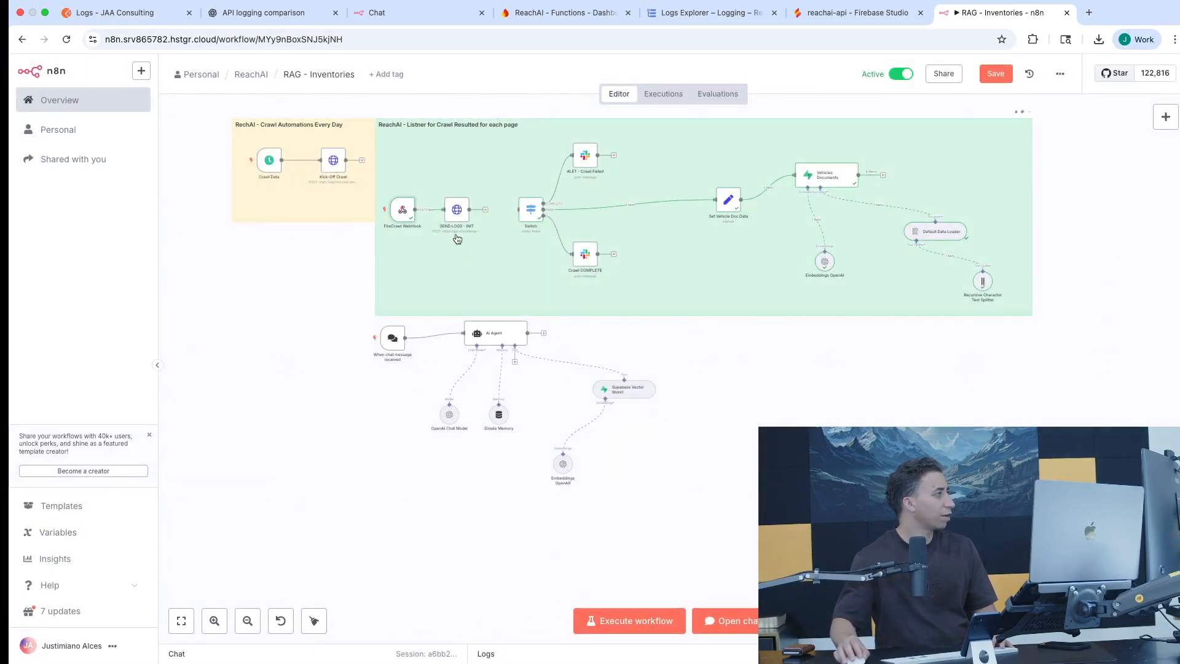
Reopen the SEND LOGS - INIT node and set the node parameter's value to the copied name "FireCrawl WebHook"
double_click(460, 225)
scroll(523, 553, "down", 5)
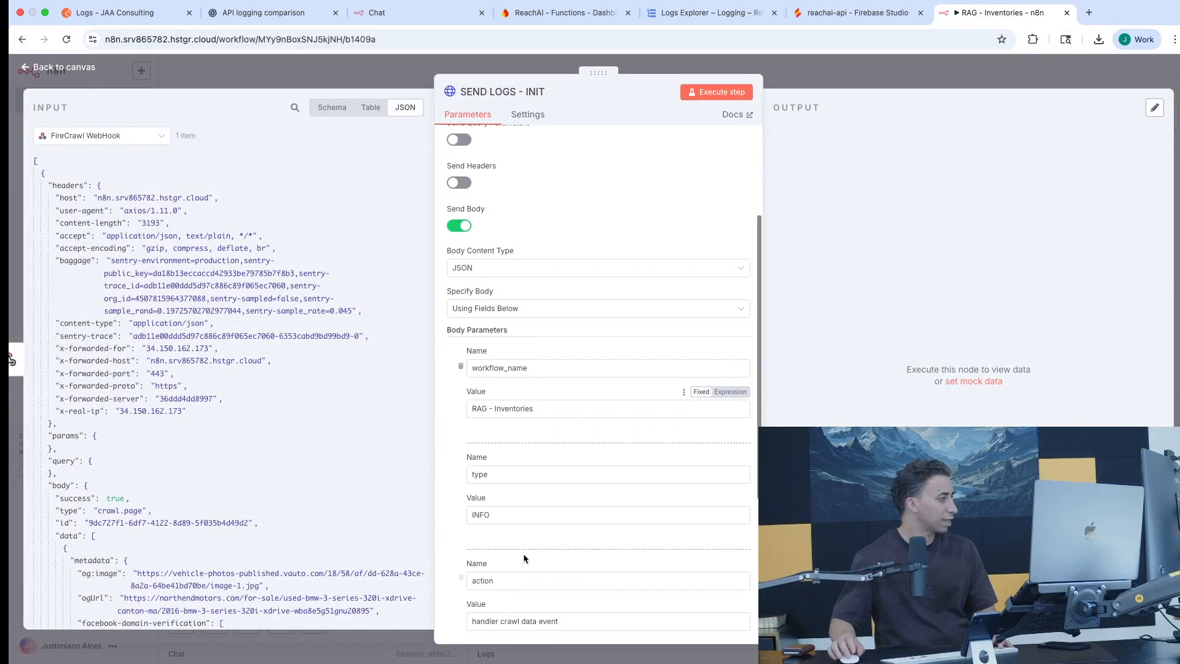
scroll(514, 586, "down", 4)
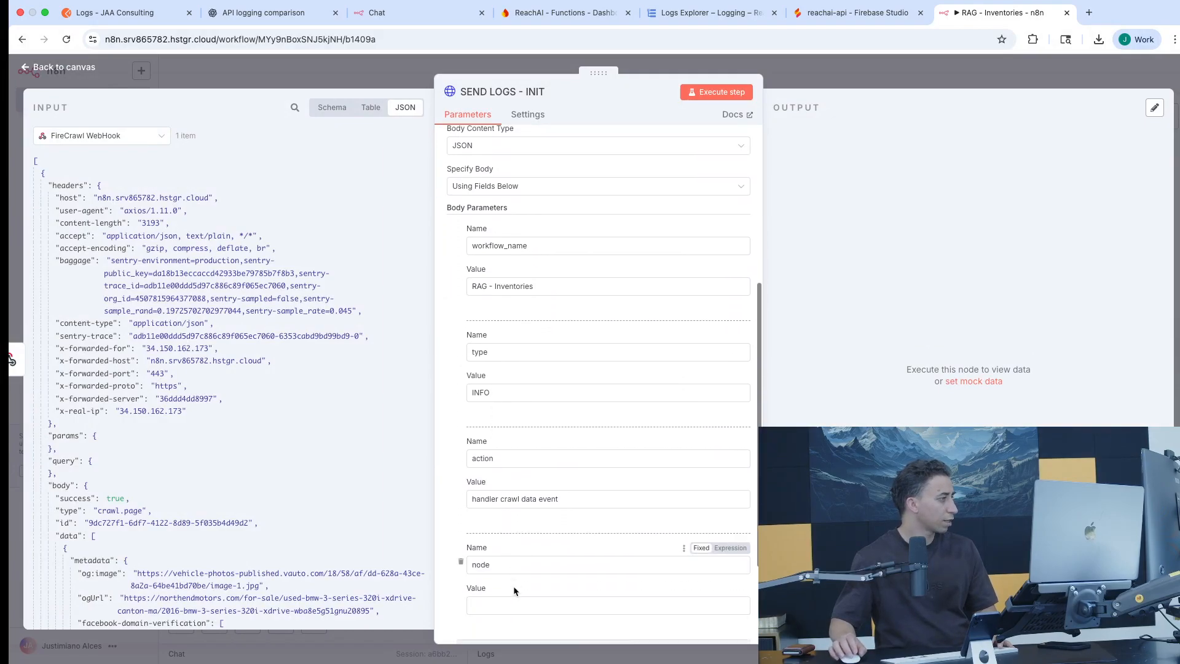
left_click(483, 497)
key("super+v")
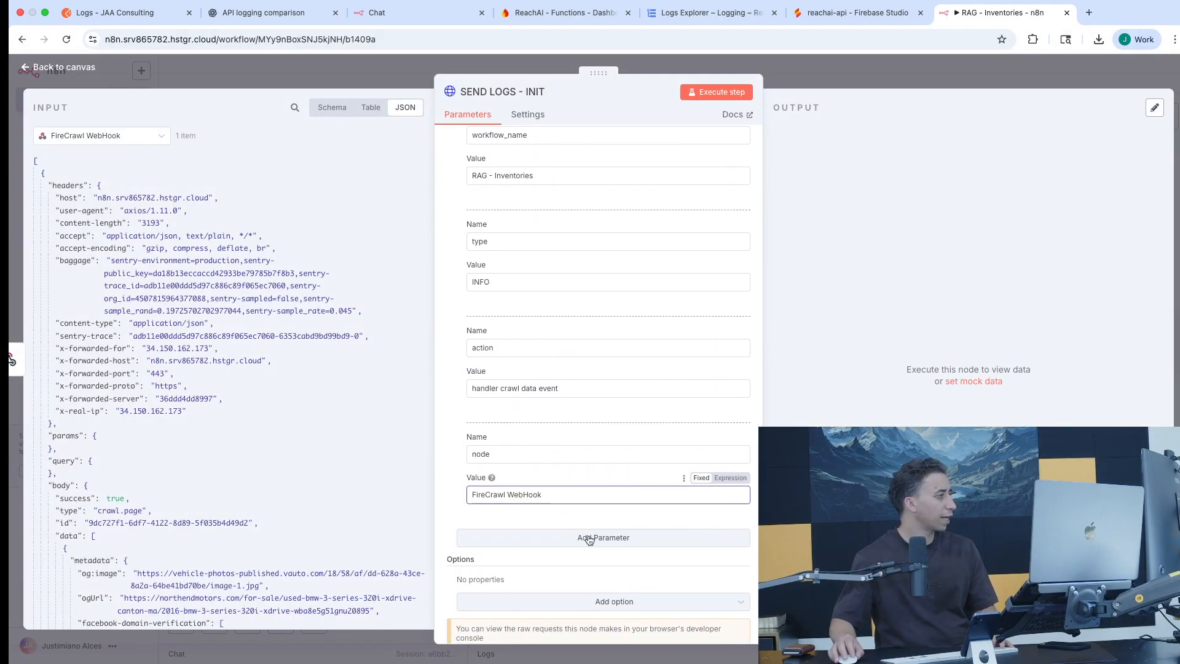
Add a fifth body parameter and name it with the title key copied from the Postman request body
left_click(588, 539)
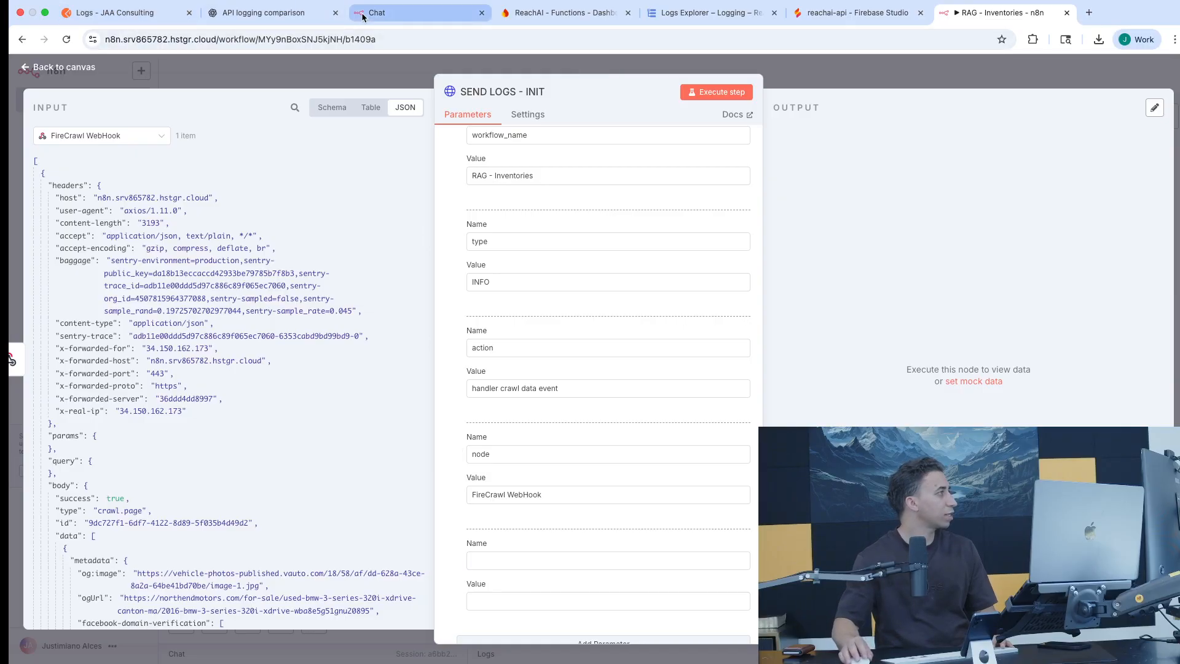
left_click(130, 15)
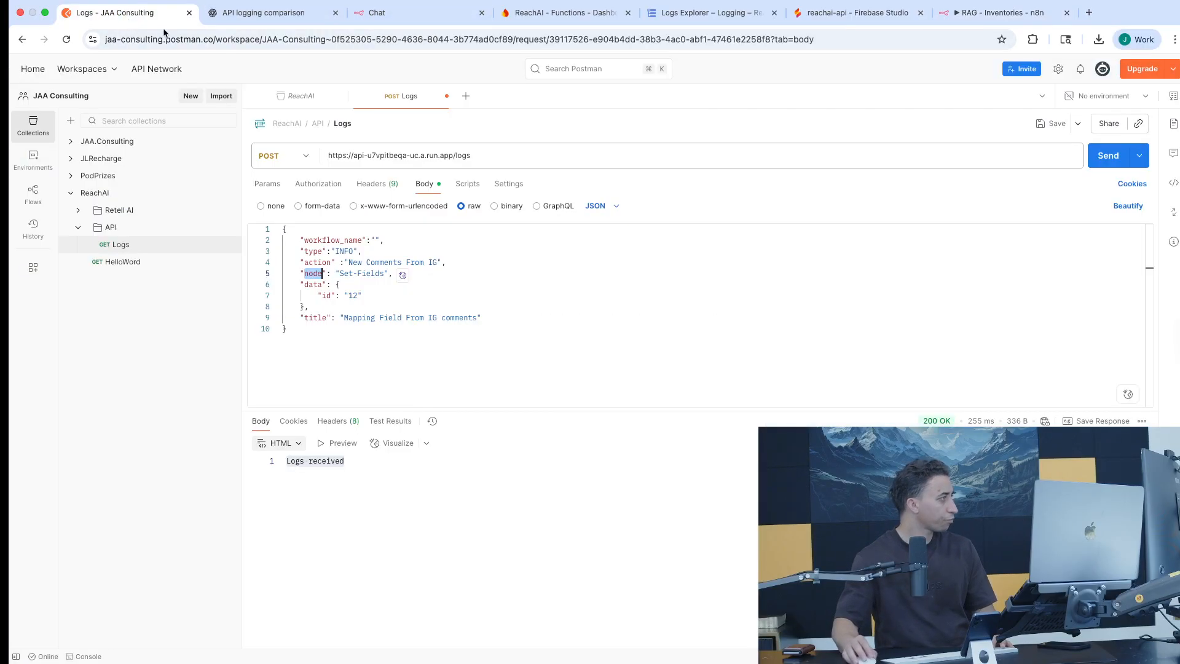
double_click(314, 319)
key("super+c")
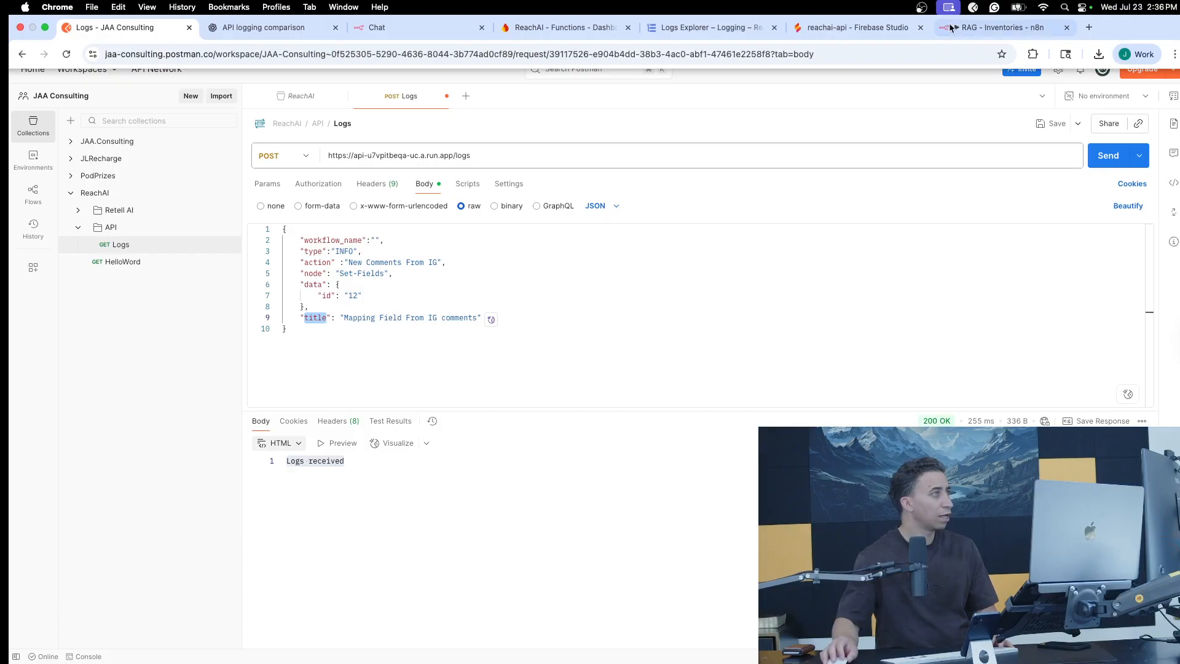
left_click(999, 12)
left_click(546, 563)
key("super+v")
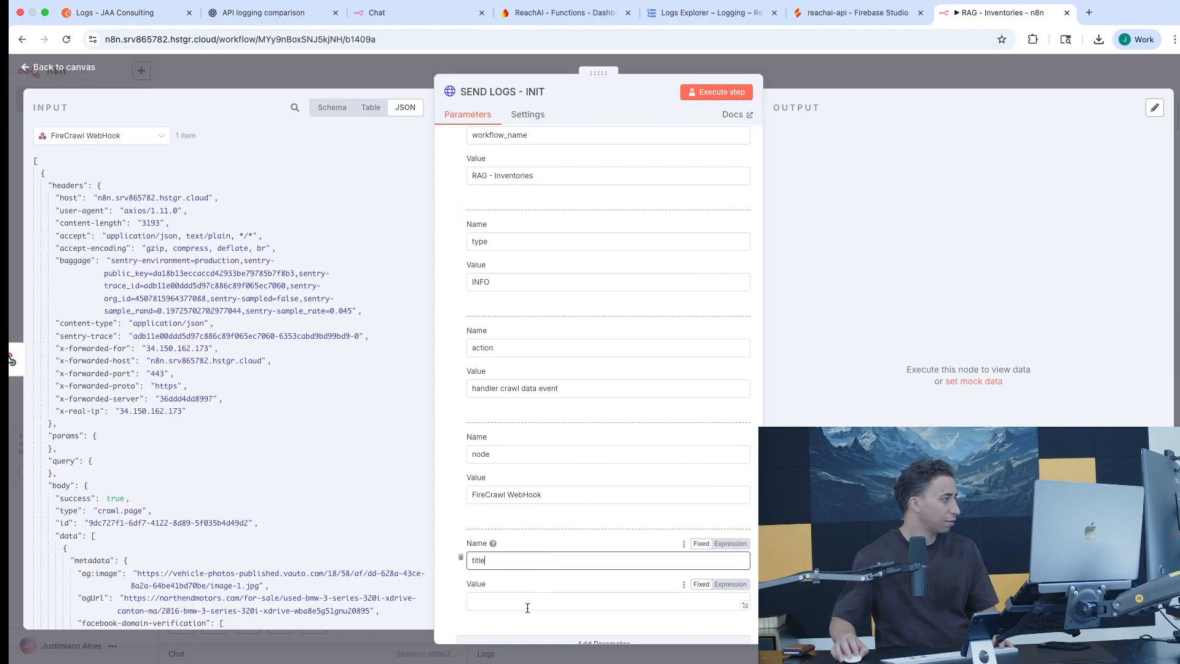
Fill in the title parameter's value with the text "FireCrawl Event"
left_click(539, 603)
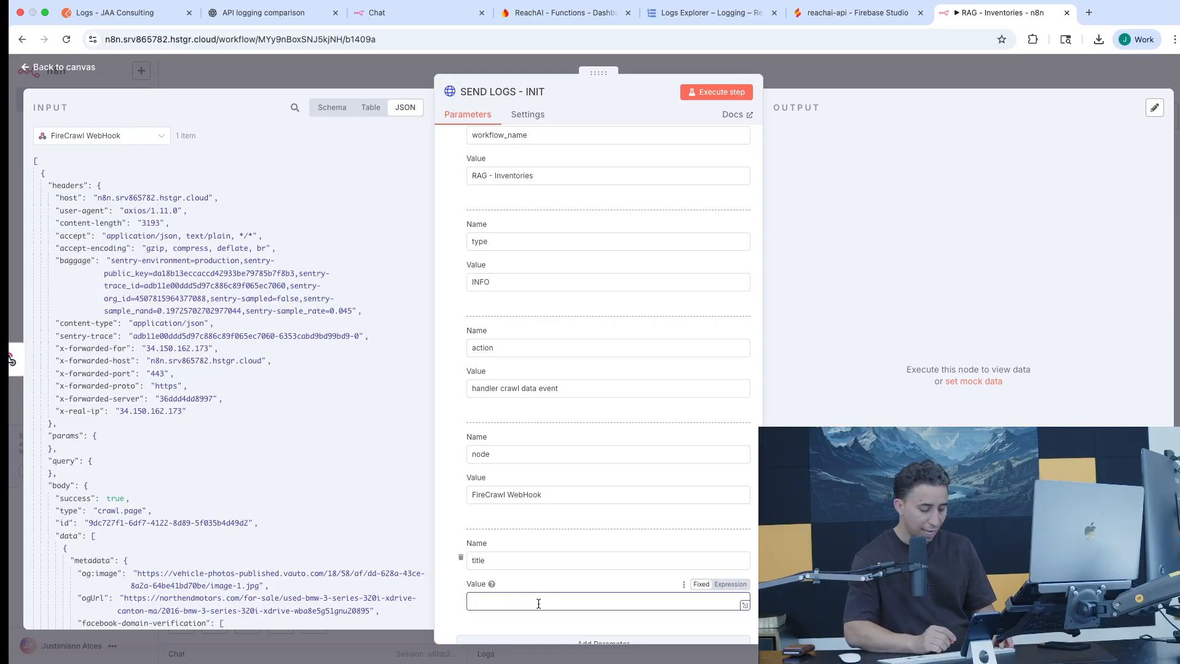
type("the")
key("BackSpace")
key("BackSpace")
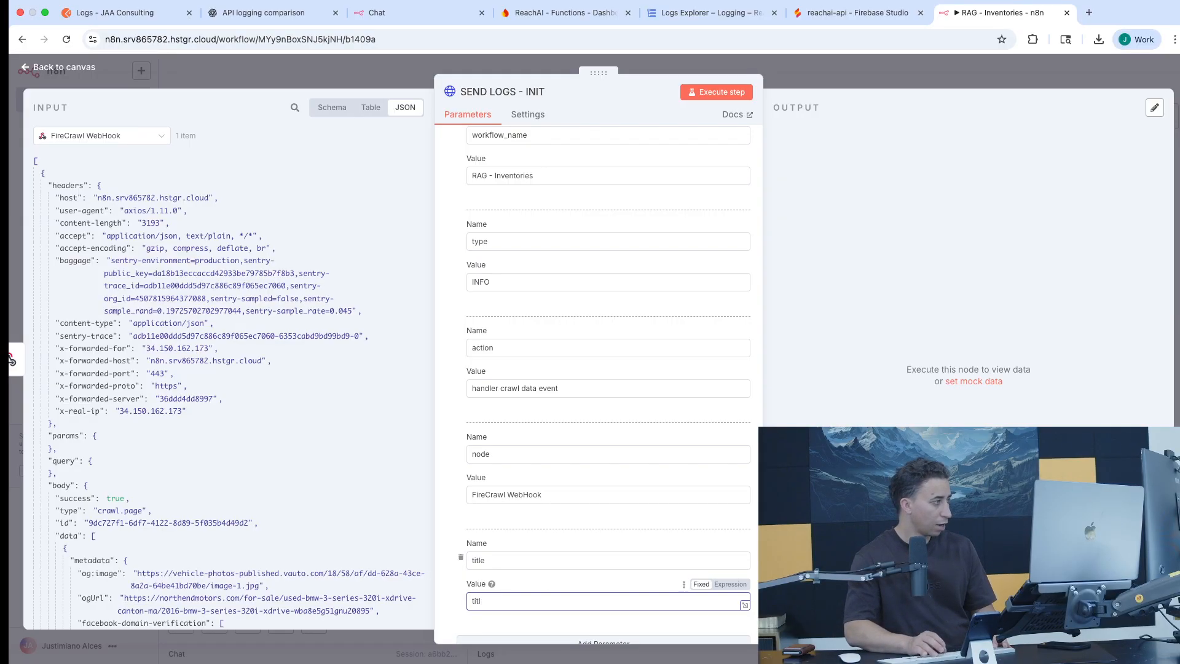
key("BackSpace")
type("Fire")
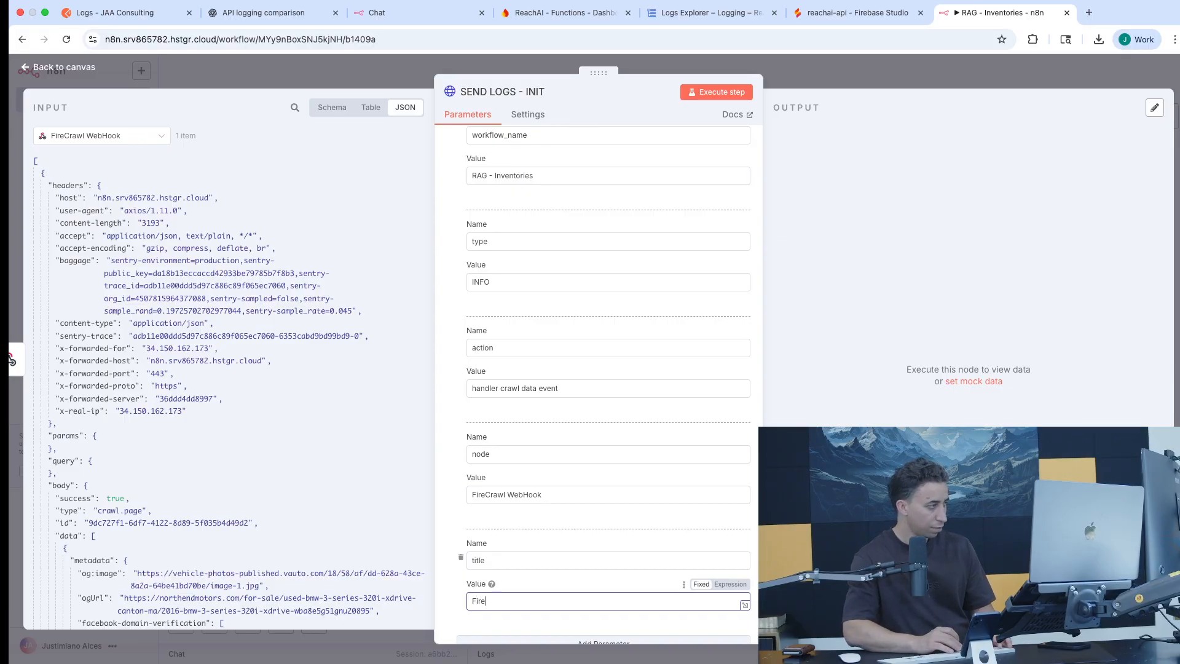
type("Crawl ")
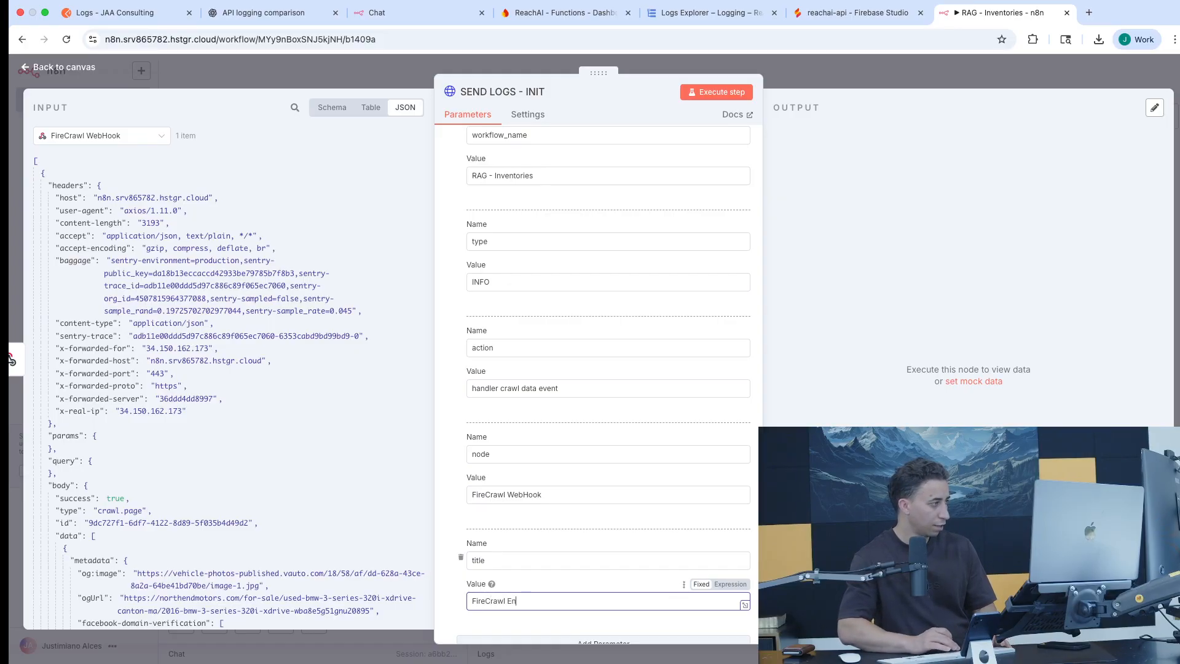
type("Event")
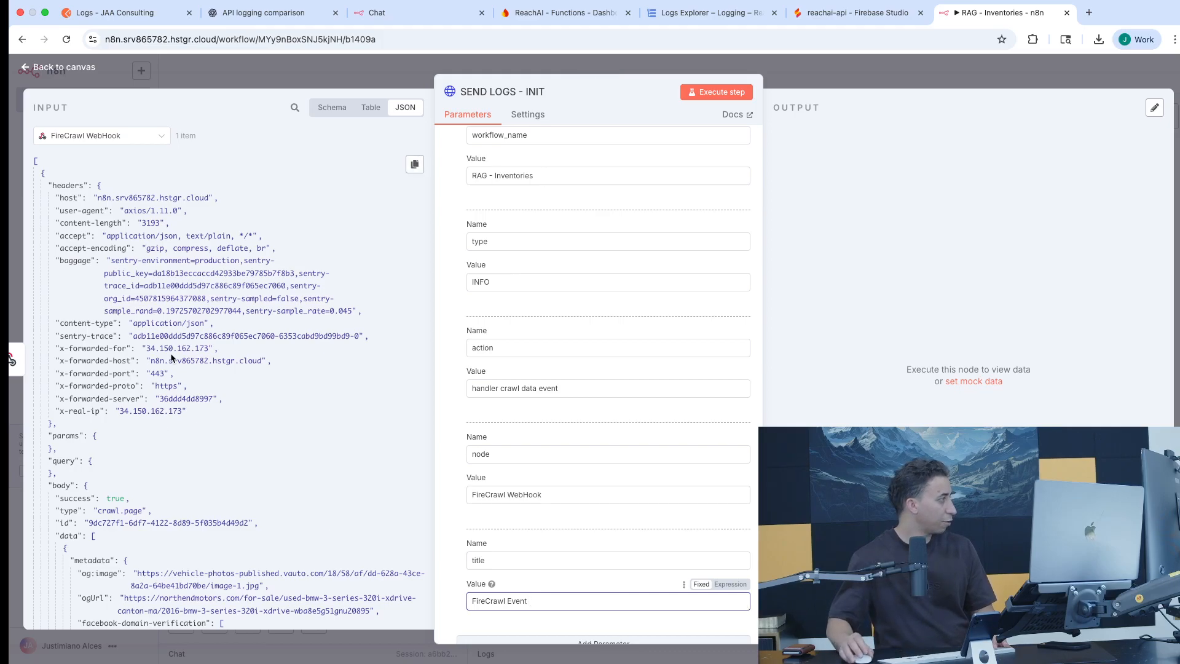
Extend the title value with the webhook body's type field and the word "Start", keeping single spaces: "FireCrawl Event {{ $json.body.type }} Start"
scroll(172, 356, "down", 1)
scroll(136, 486, "down", 1)
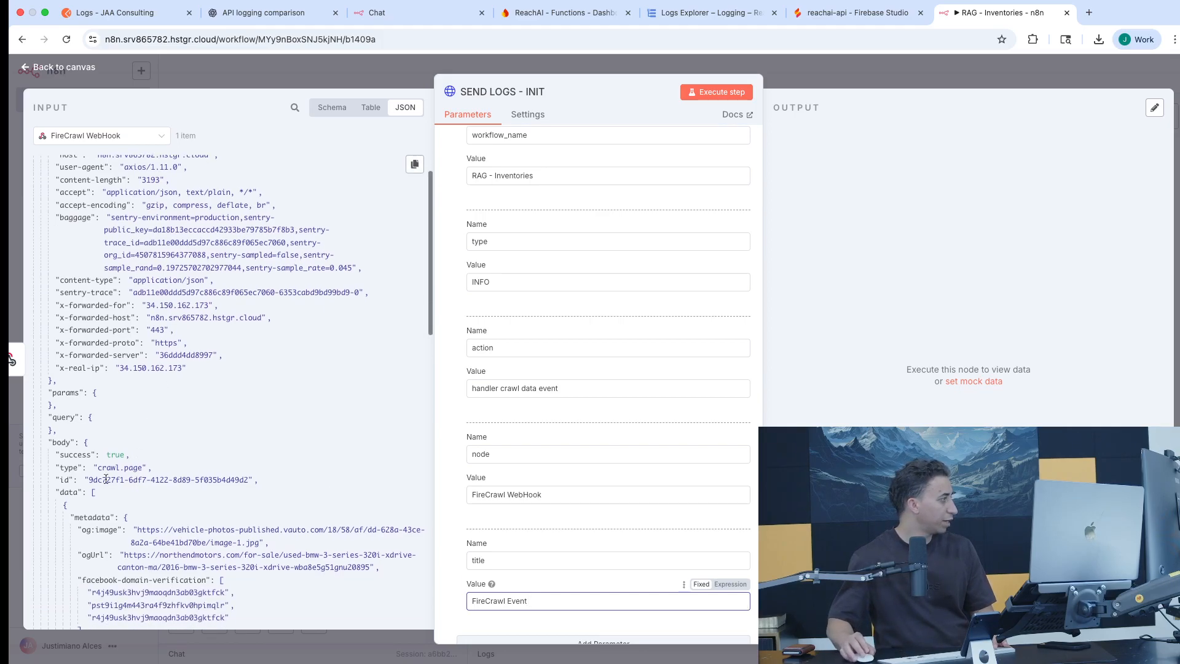
left_click_drag(67, 468, 583, 605)
left_click(675, 602)
type("Start")
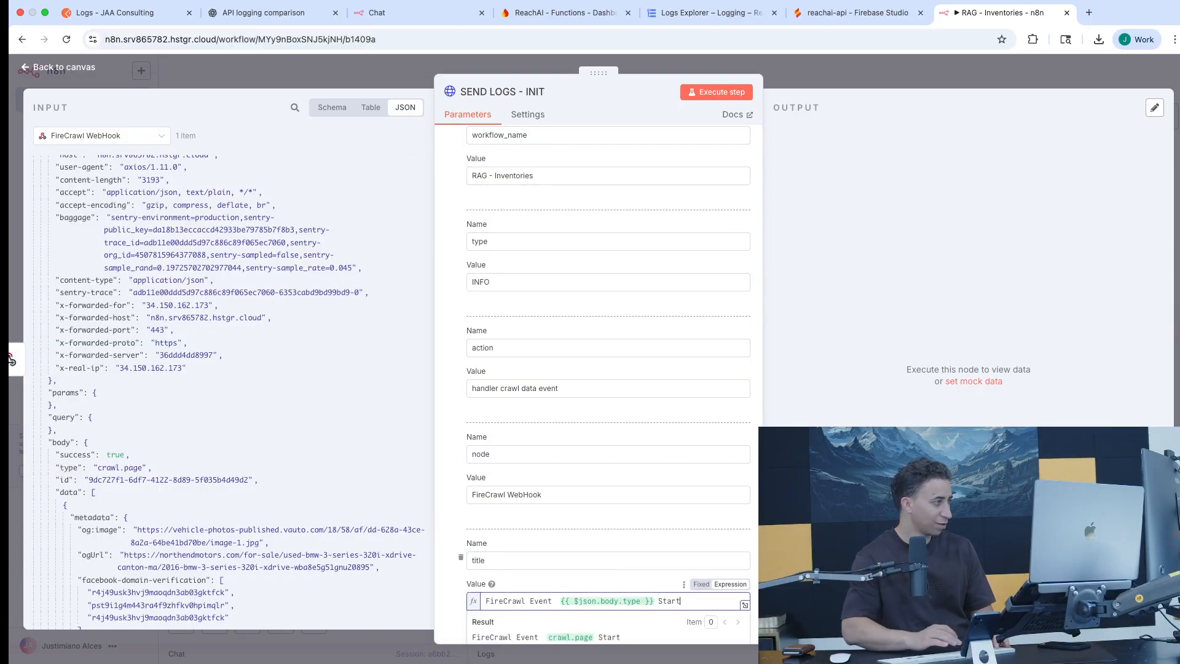
scroll(626, 623, "down", 3)
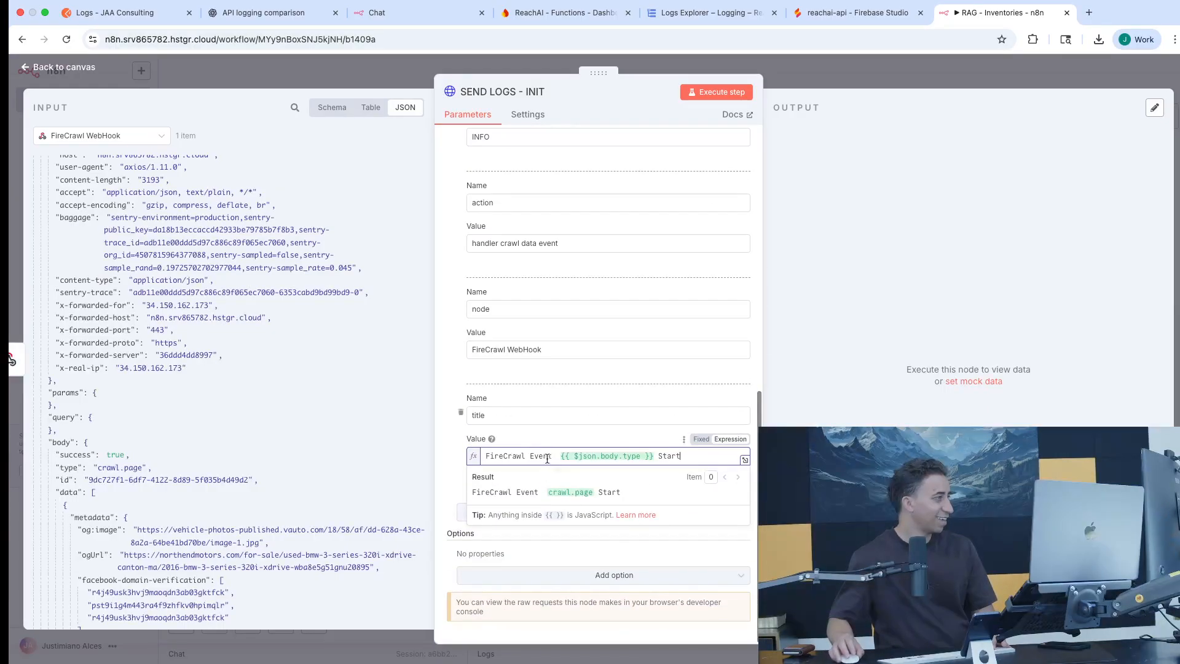
key("BackSpace")
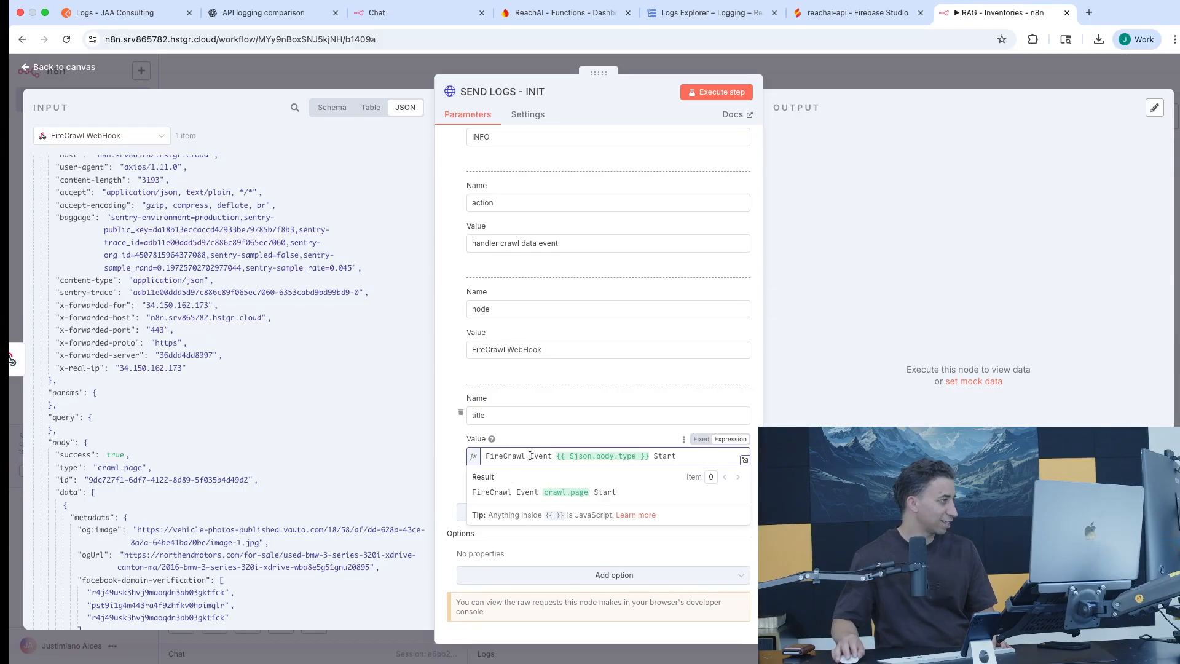
key("BackSpace")
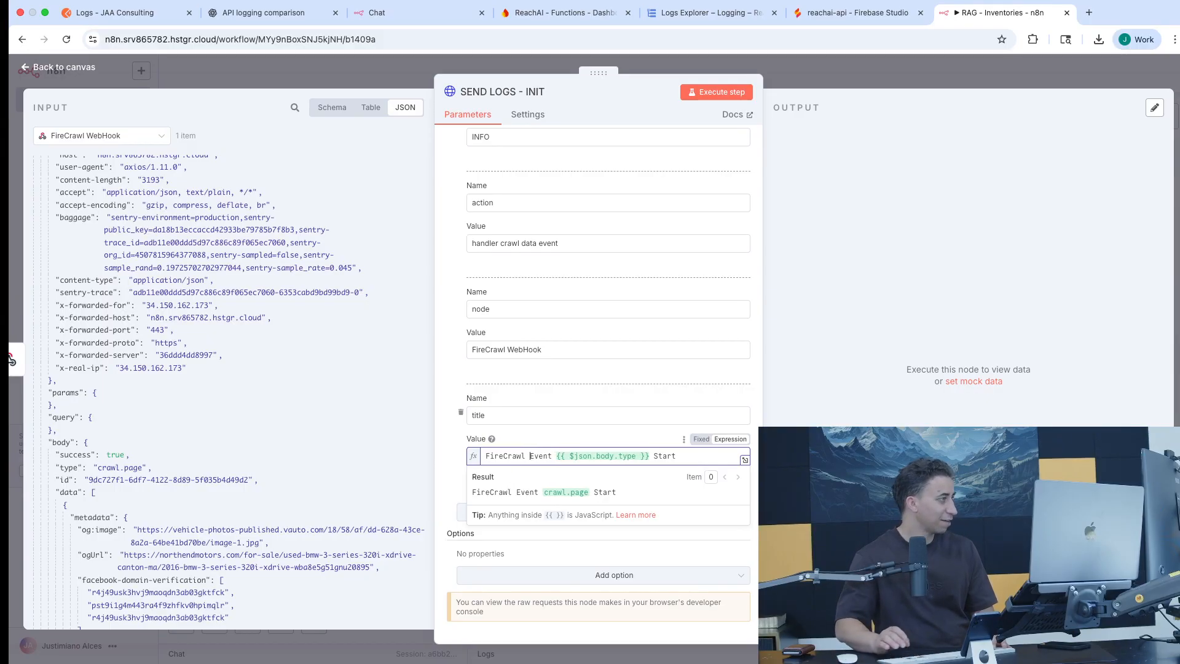
left_click(443, 445)
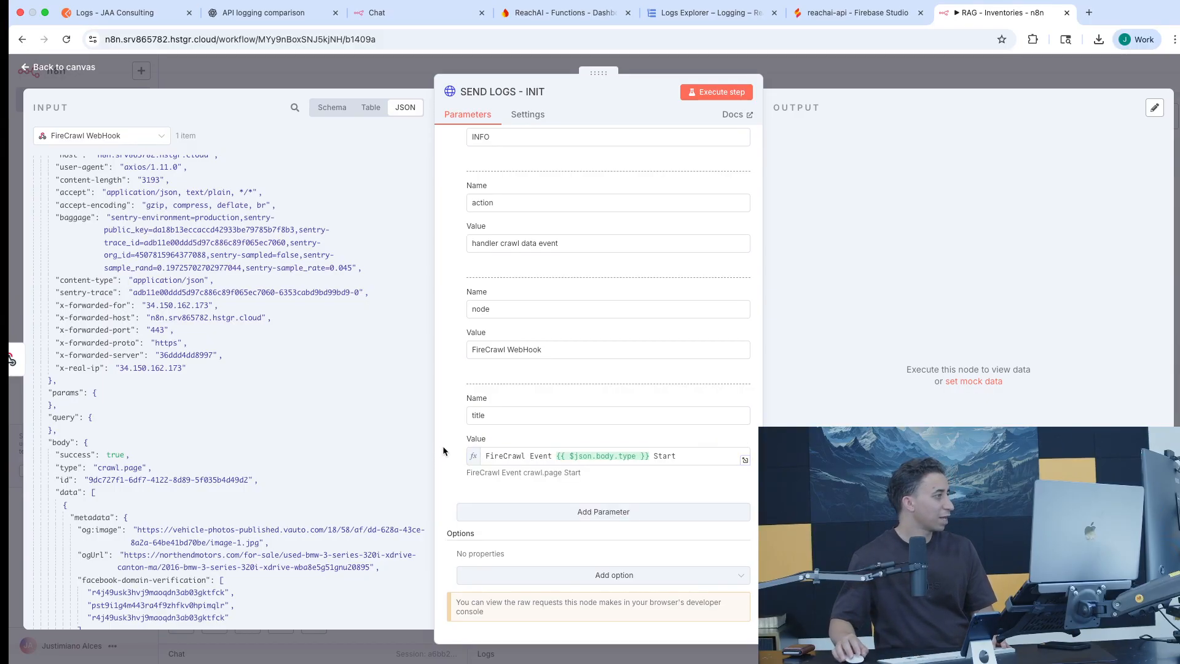
Add a sixth body parameter and begin its name with the data key copied from the Postman request body
left_click(629, 517)
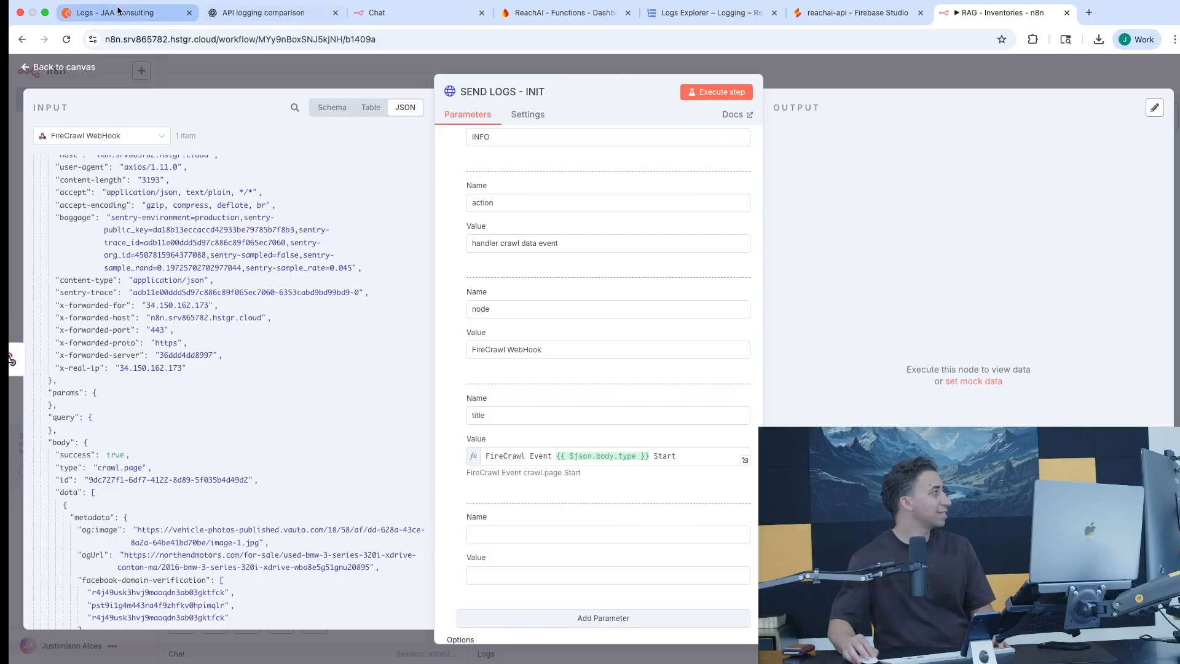
left_click(120, 13)
double_click(310, 287)
key("super+c")
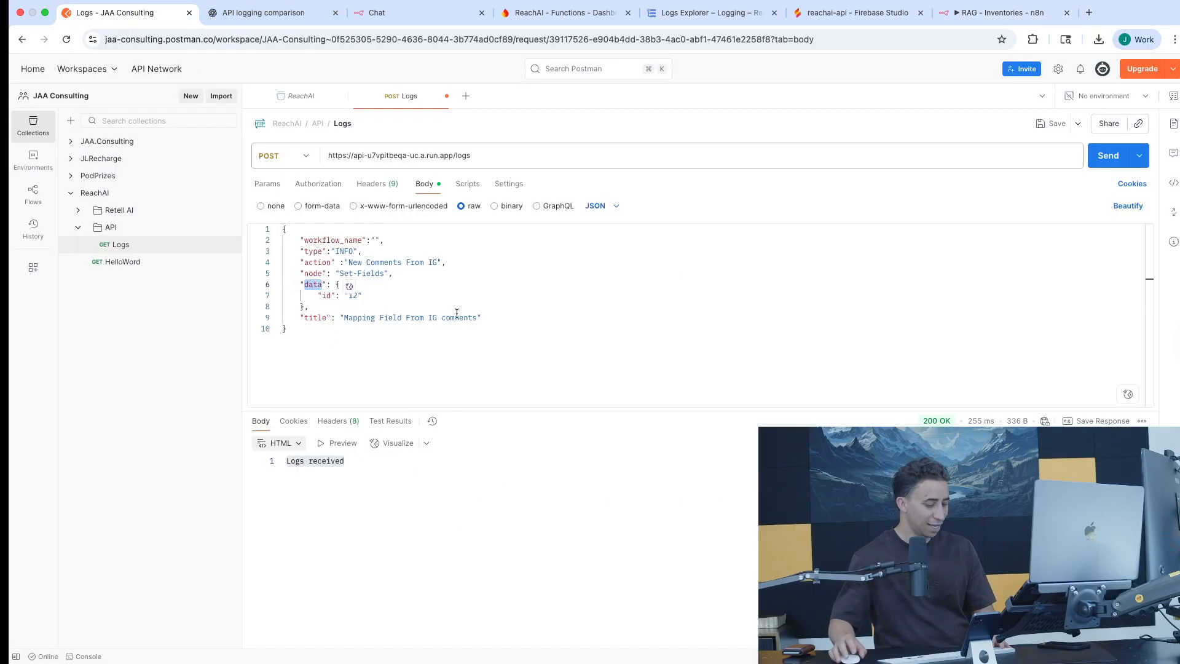
left_click(988, 29)
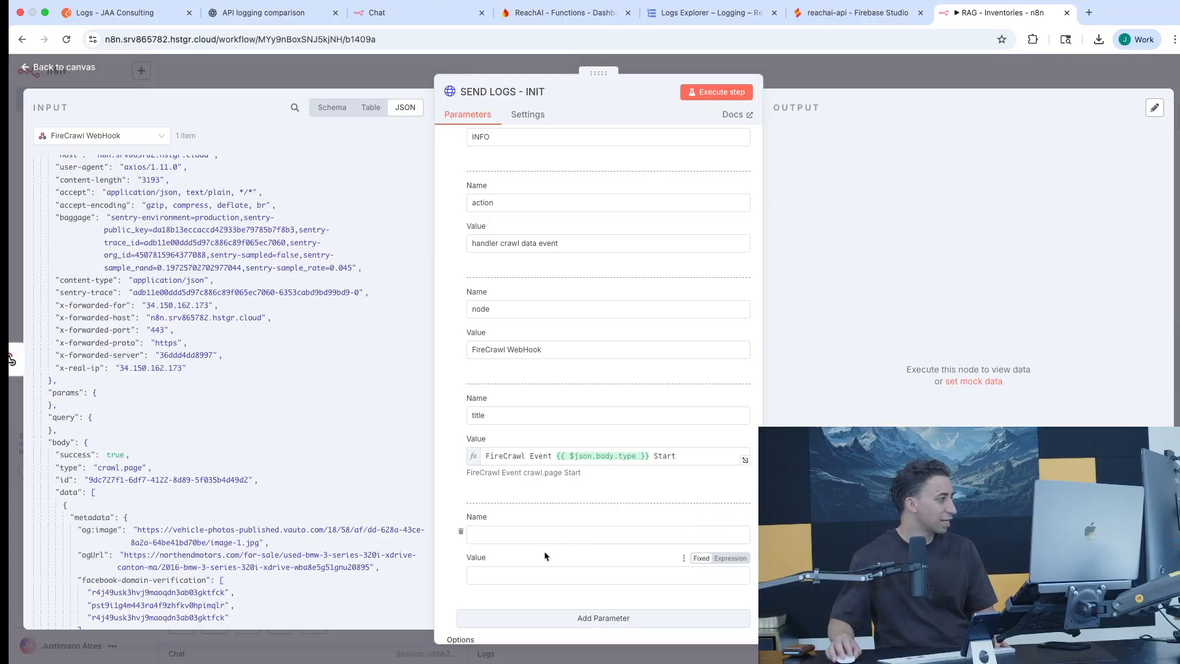
left_click(584, 536)
key("super+v")
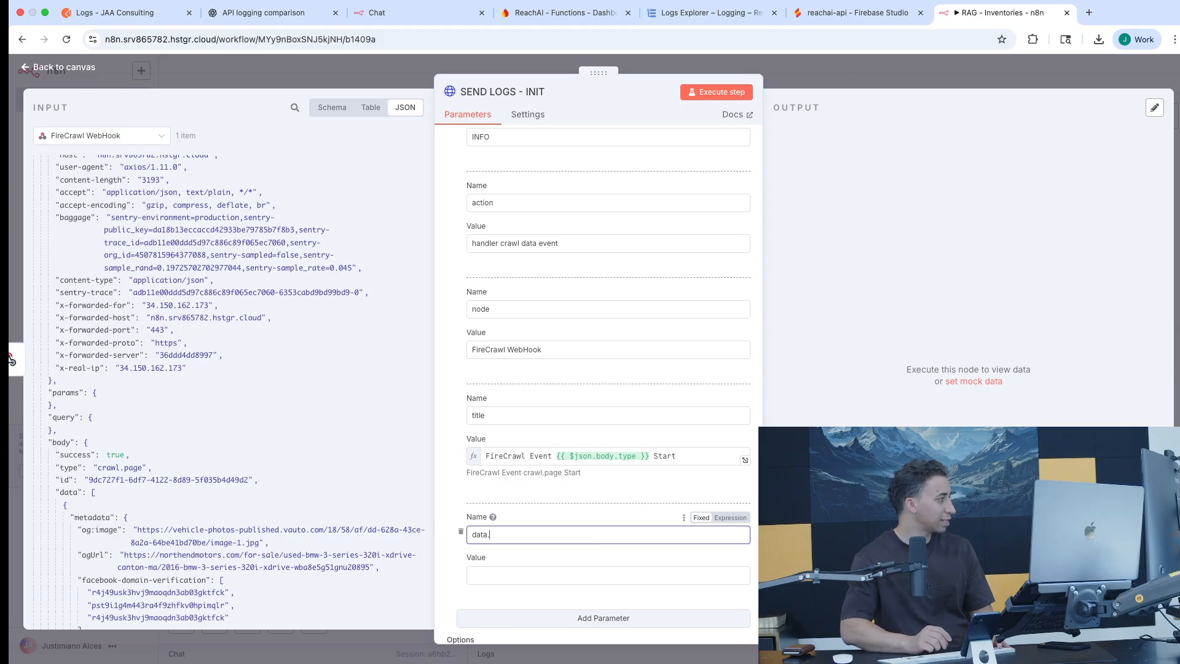
Complete the new parameter's name as "data.request_id" and map the webhook body's id field as its value
type("req")
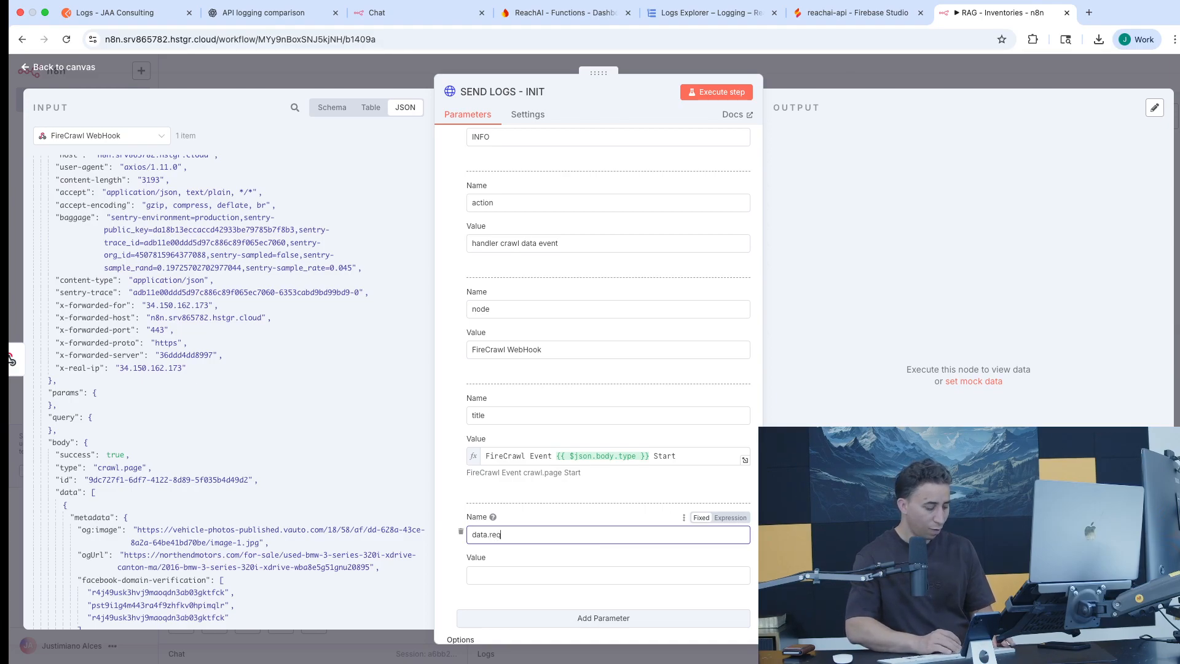
type("uest")
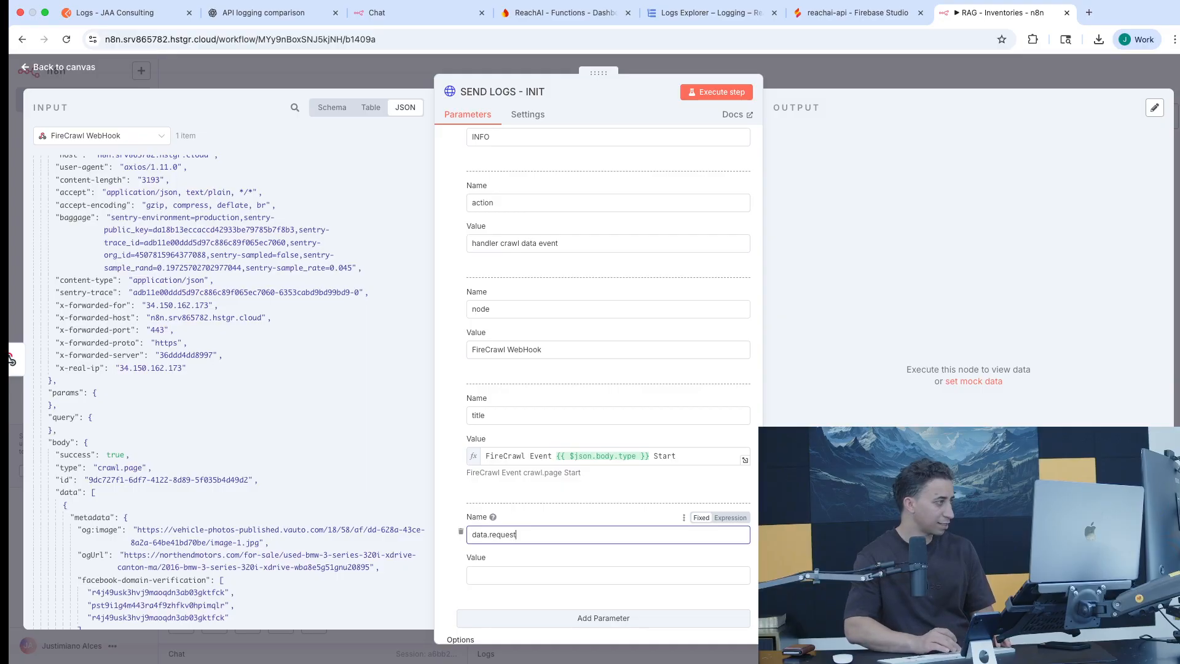
type("_i")
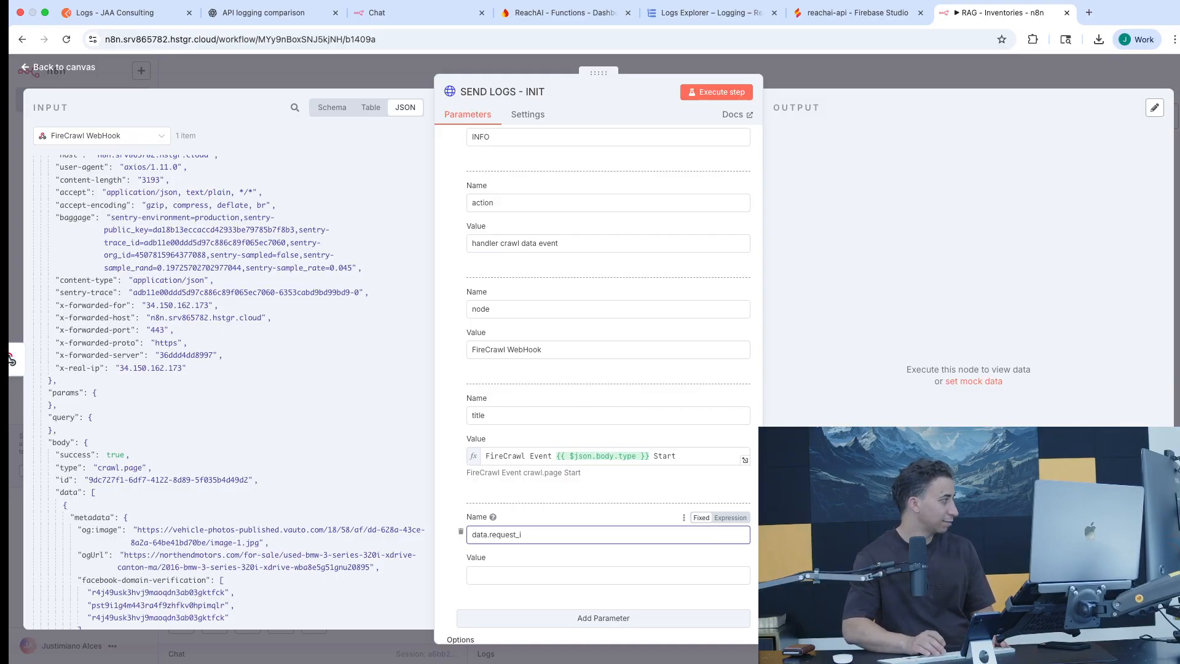
type("d")
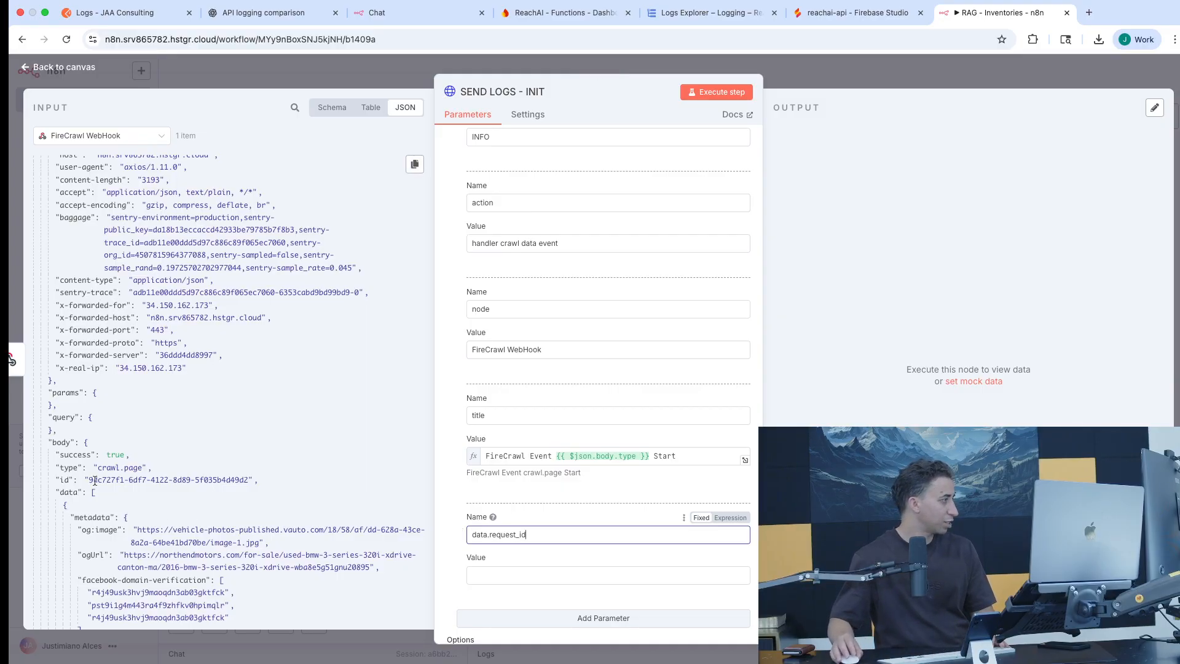
left_click_drag(65, 480, 520, 575)
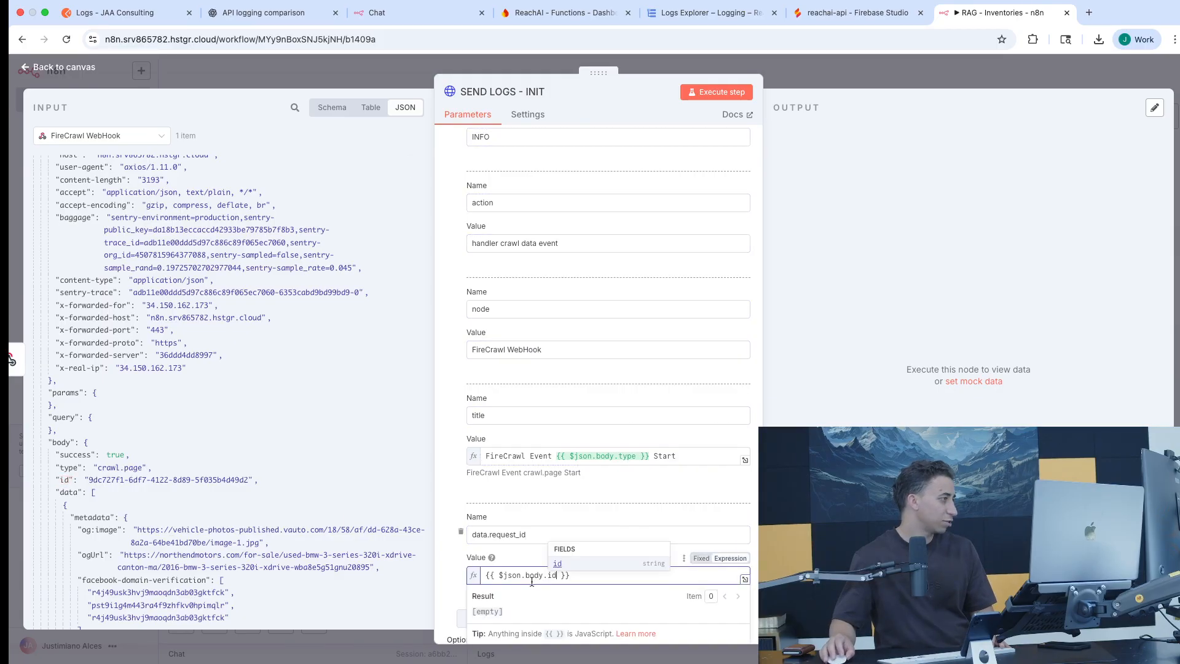
left_click(449, 562)
Add a body parameter named "data.vehicle_vin" and map its value to the vin field in the webhook's vehicle data
scroll(214, 509, "down", 9)
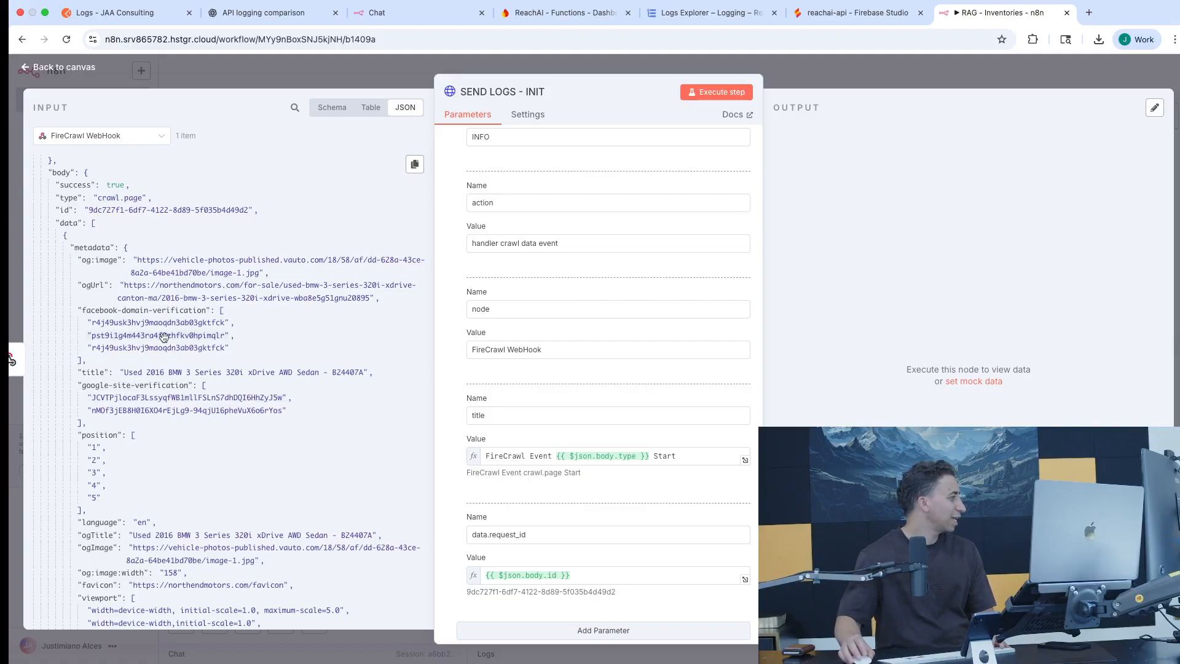
scroll(173, 362, "down", 5)
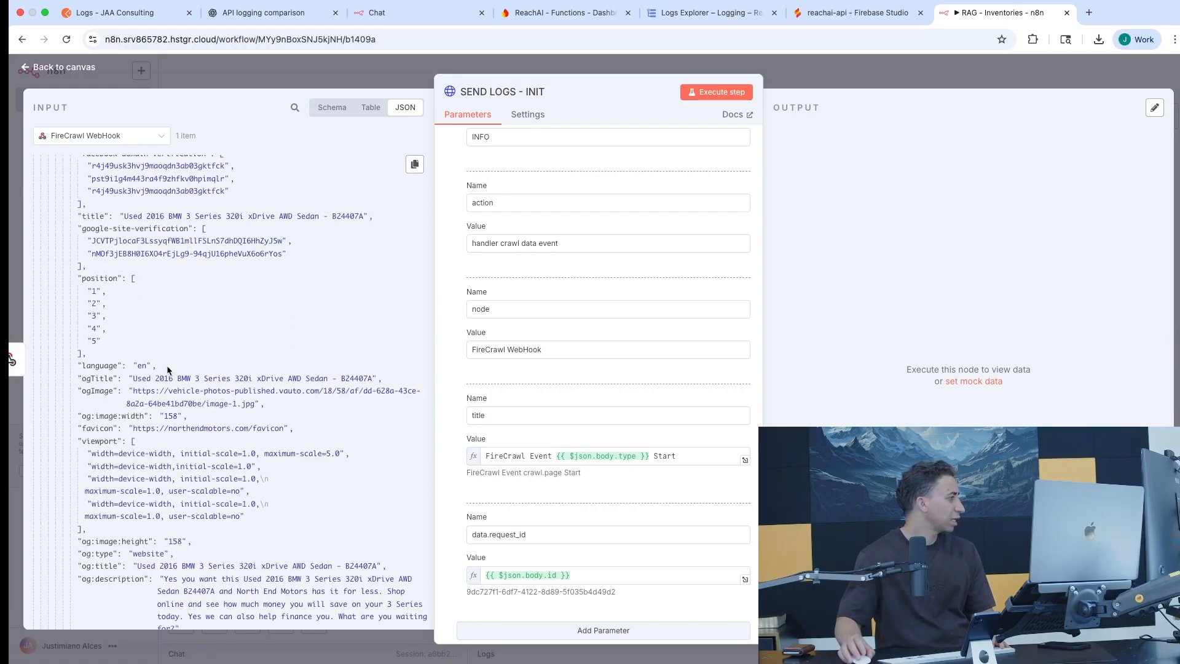
scroll(199, 375, "down", 6)
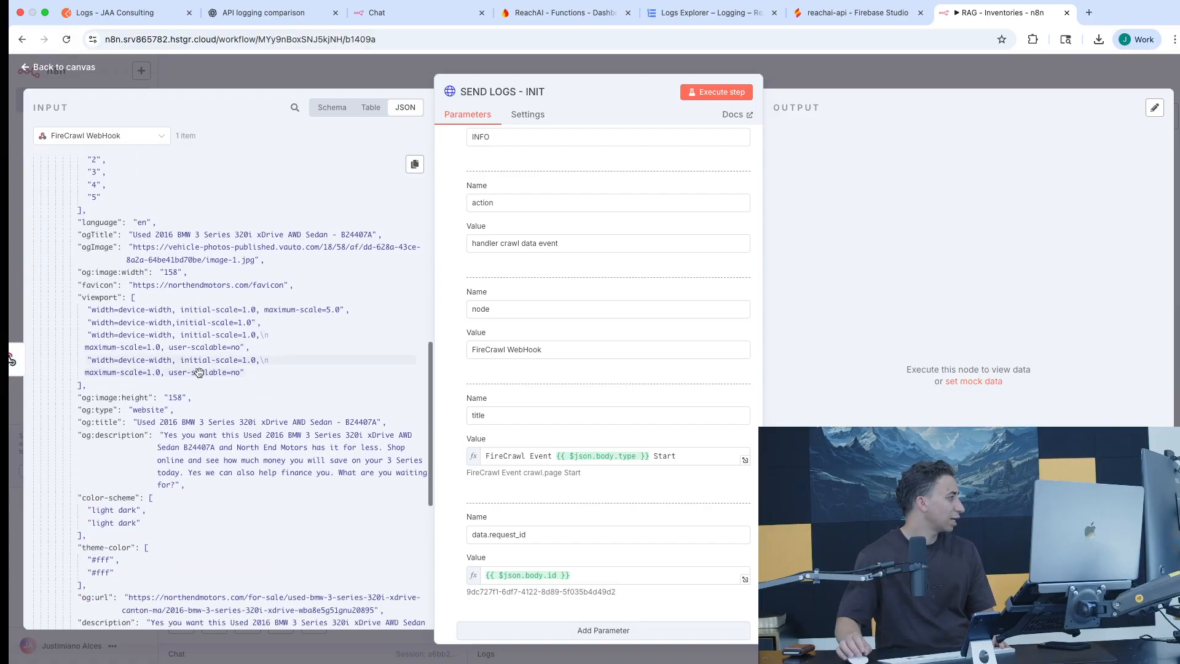
scroll(198, 371, "up", 4)
scroll(113, 334, "down", 7)
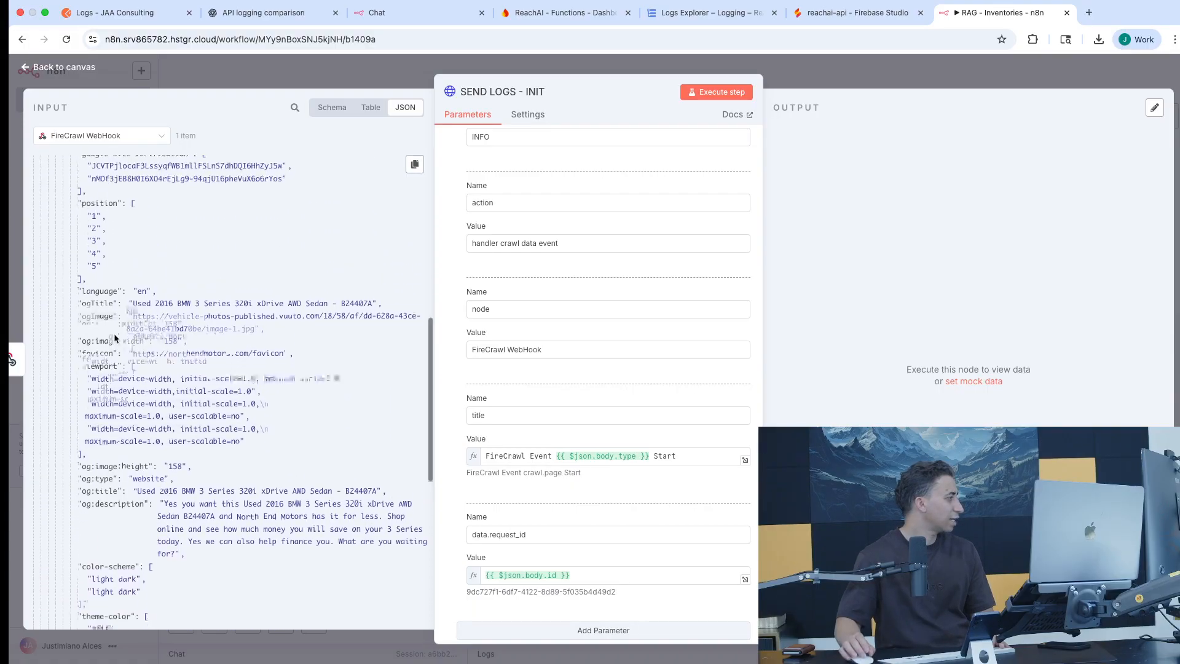
scroll(113, 333, "down", 15)
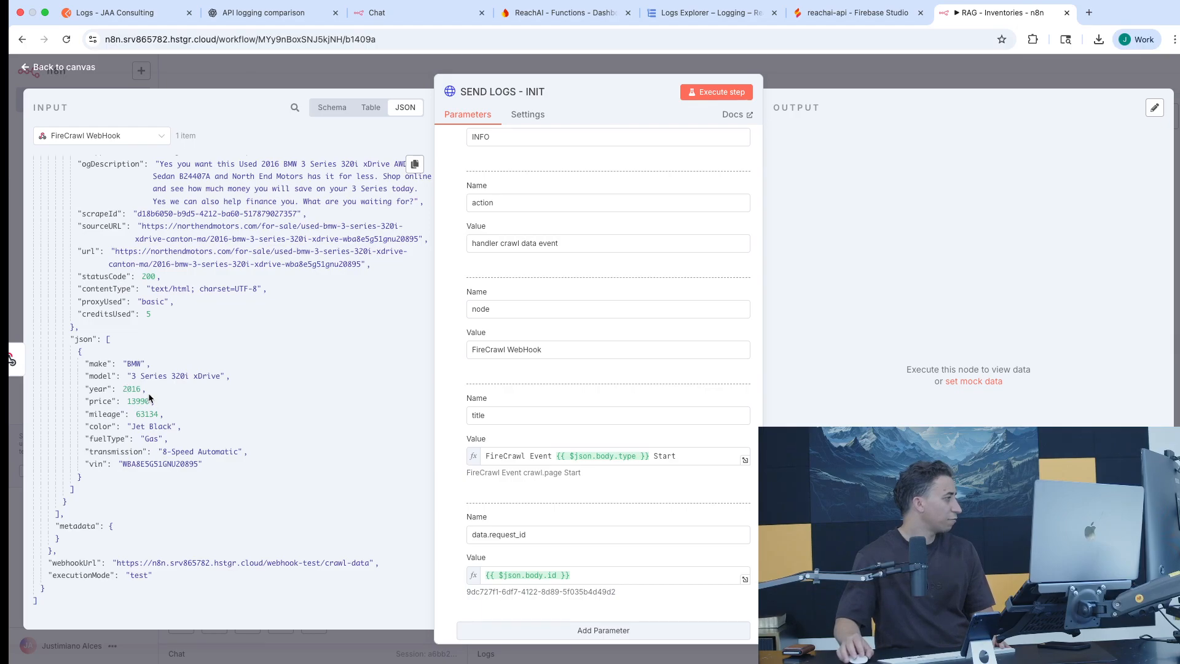
scroll(492, 514, "down", 3)
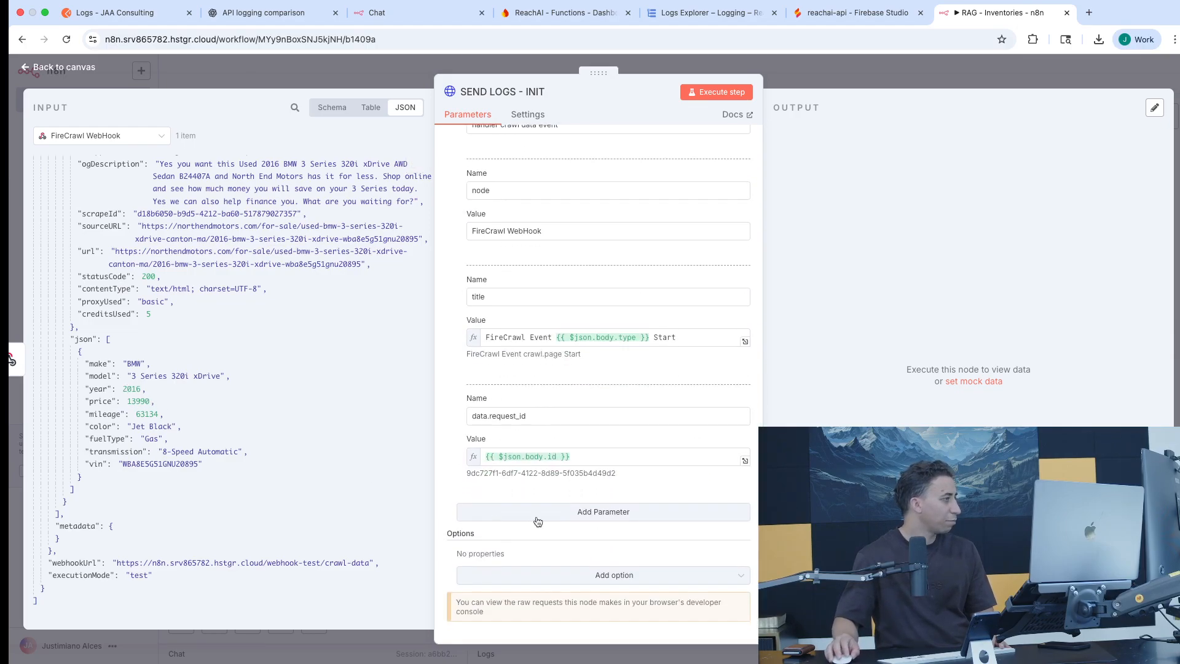
left_click(614, 512)
left_click(505, 539)
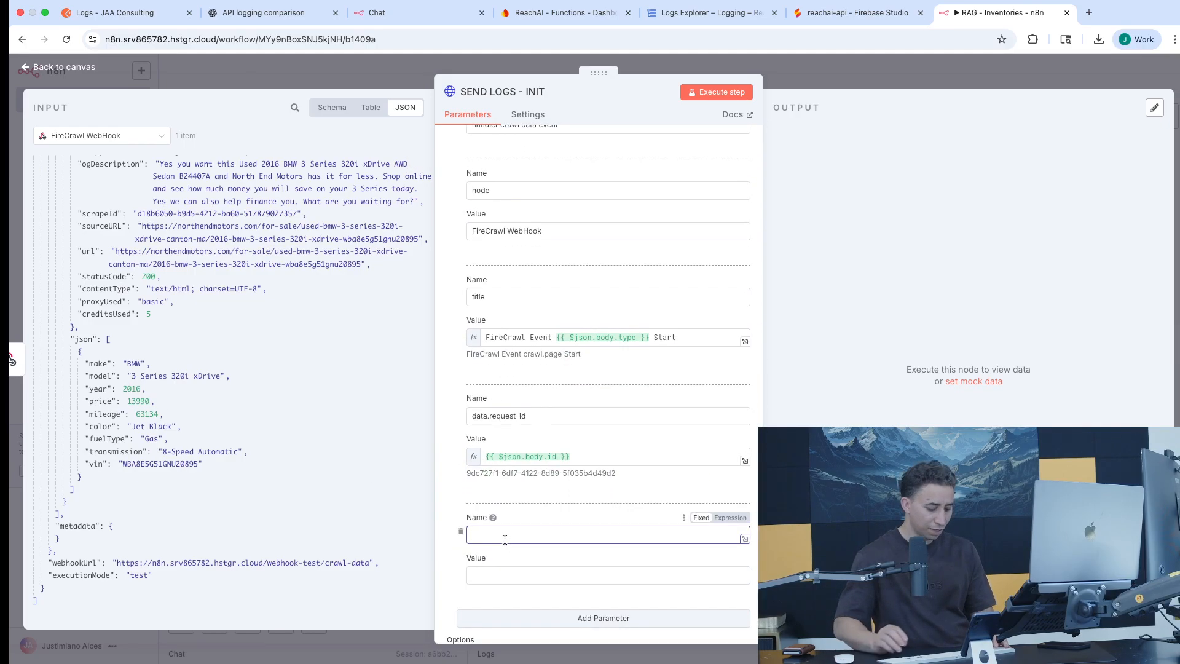
type("data.vehicle_vin")
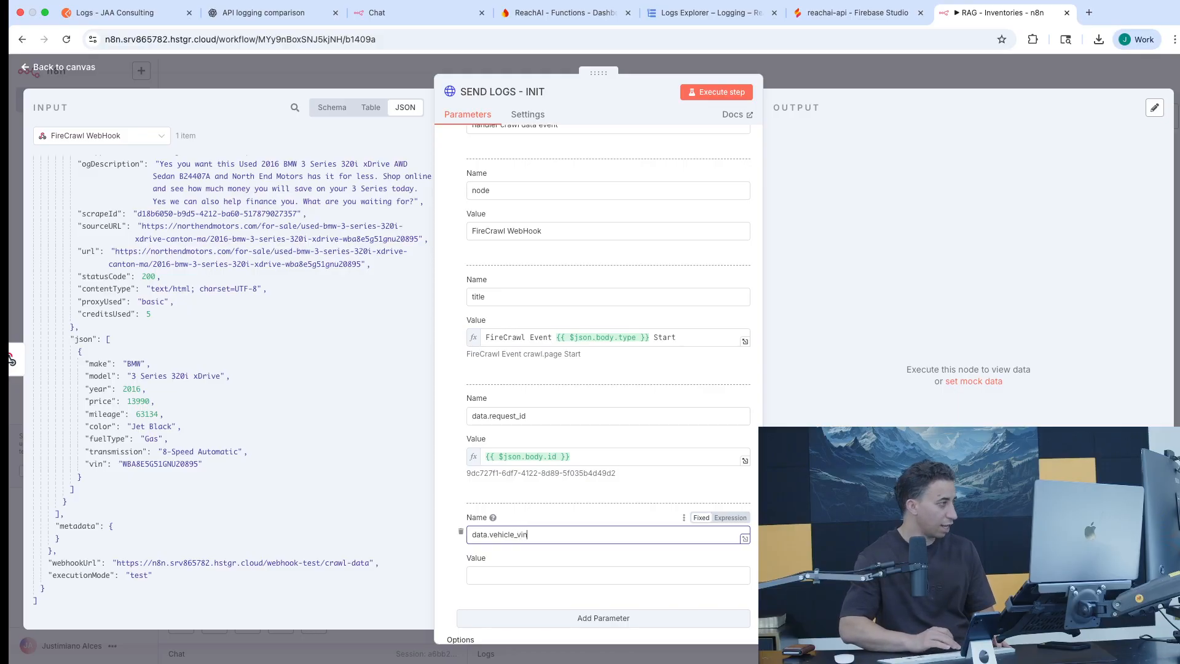
left_click_drag(91, 464, 562, 575)
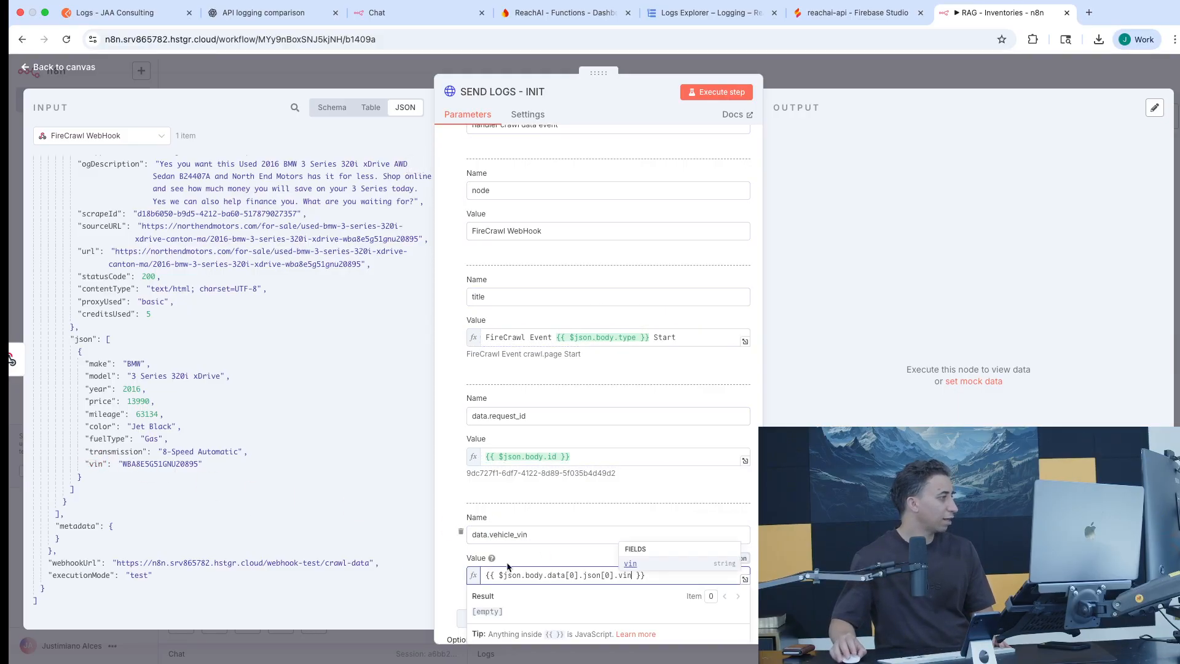
left_click(450, 558)
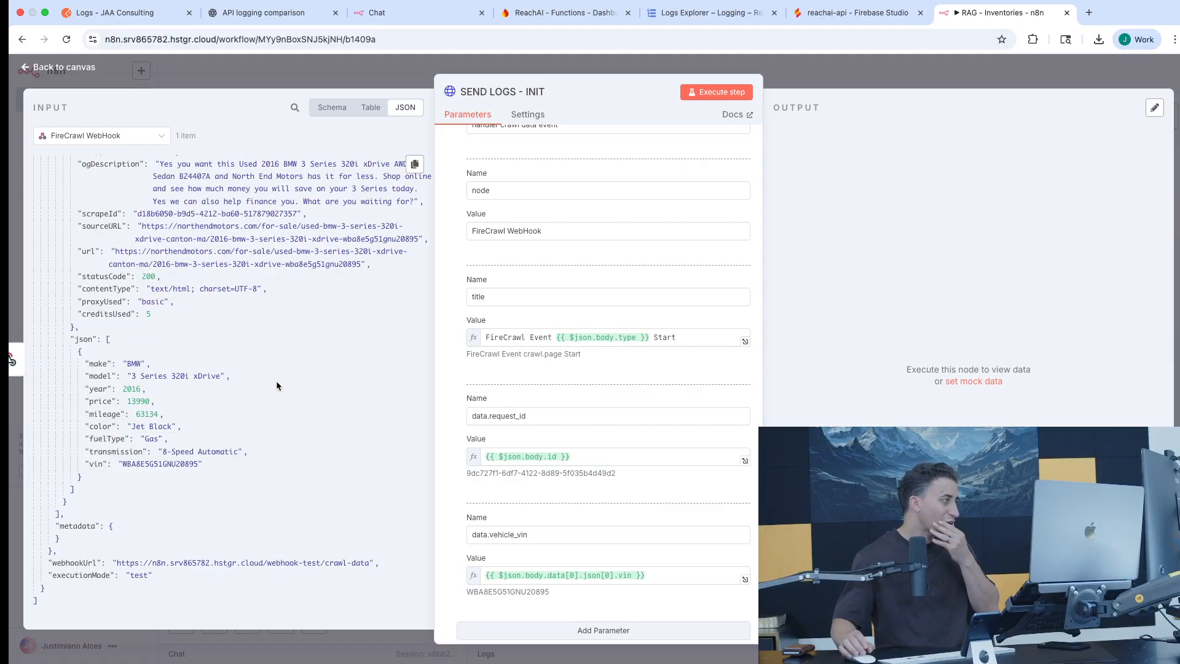
Add a body parameter named "environment" and map the webhook's executionMode field as its value
scroll(277, 384, "down", 1)
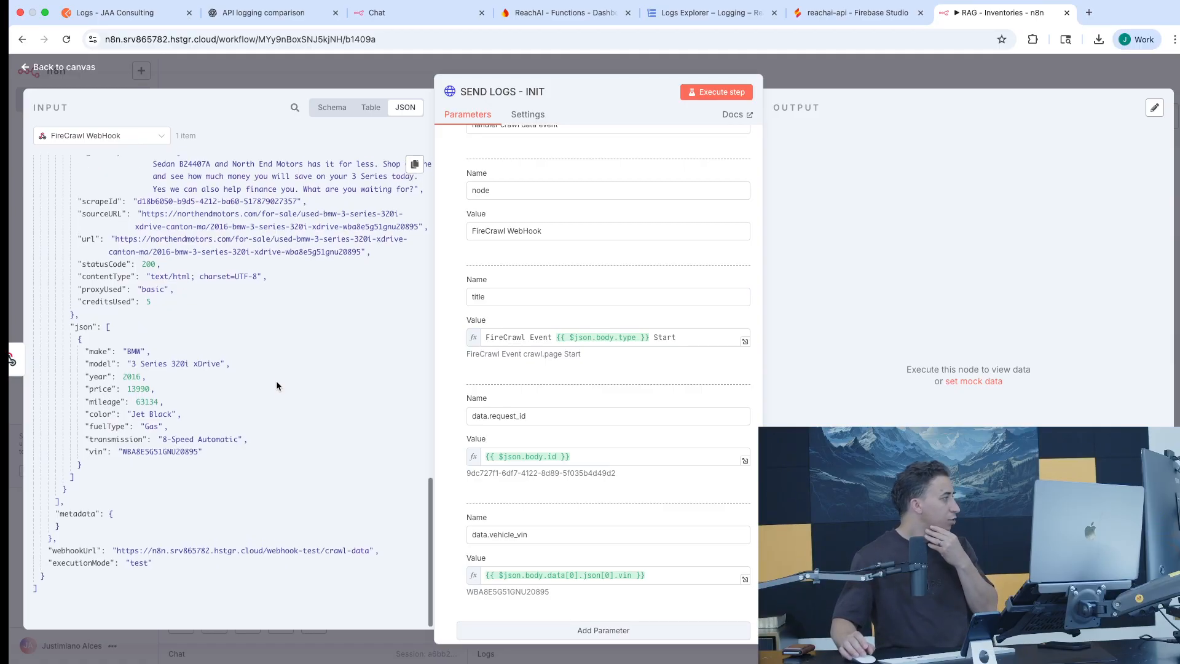
scroll(603, 516, "down", 3)
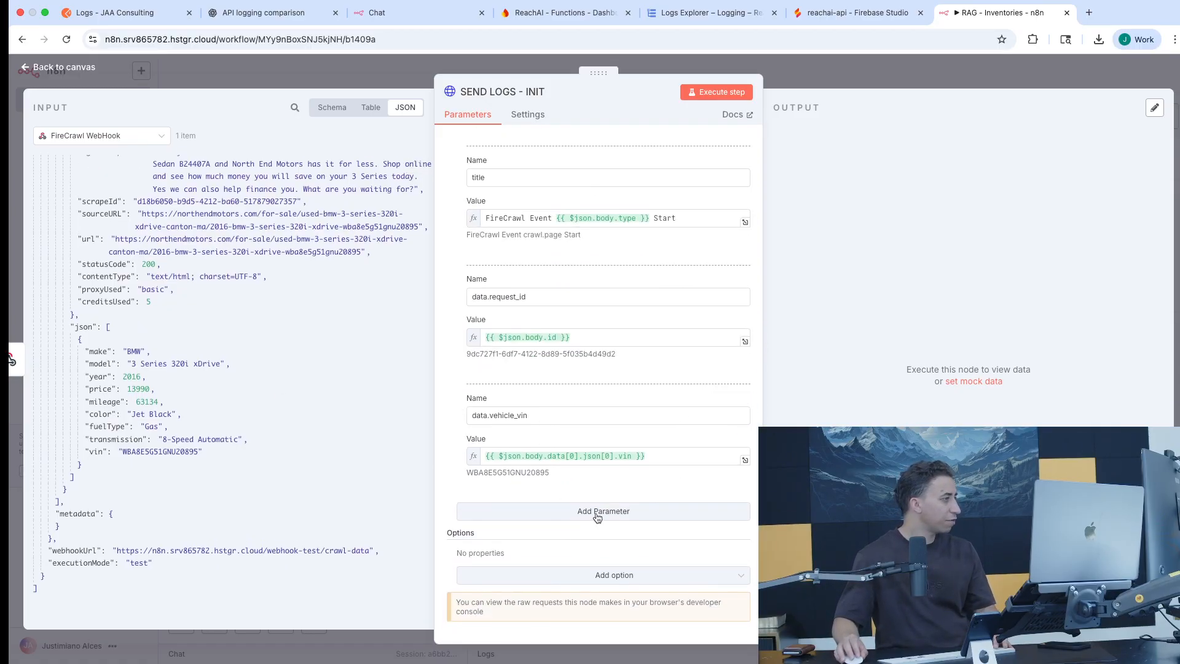
left_click(603, 511)
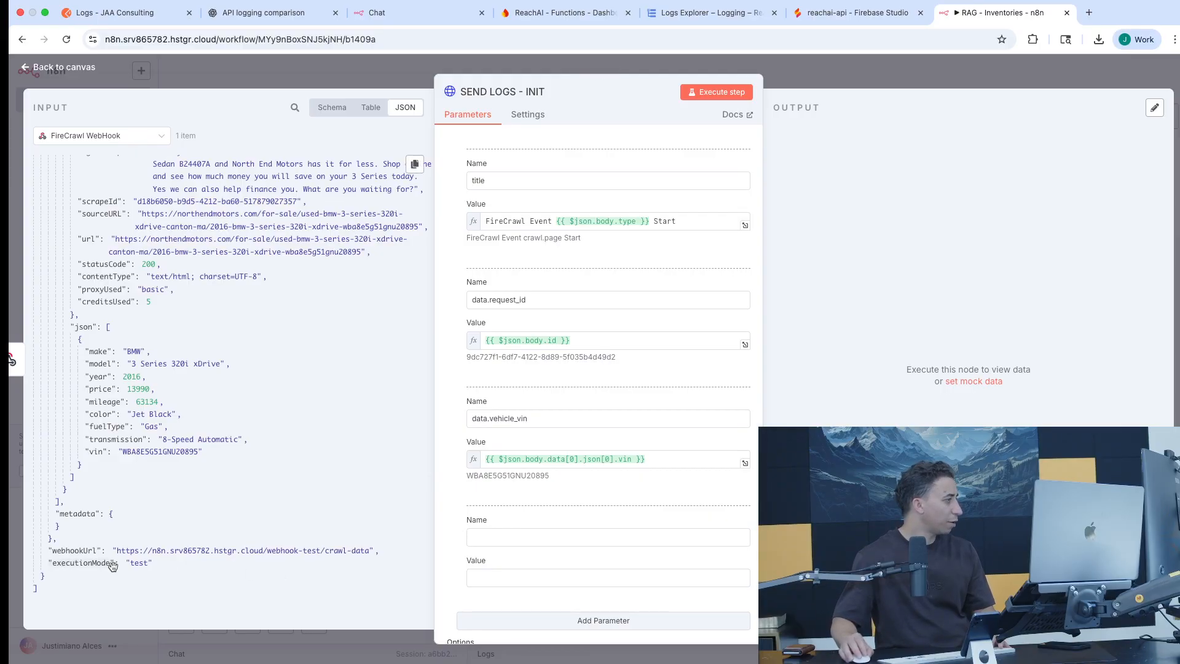
left_click(485, 538)
type("environment")
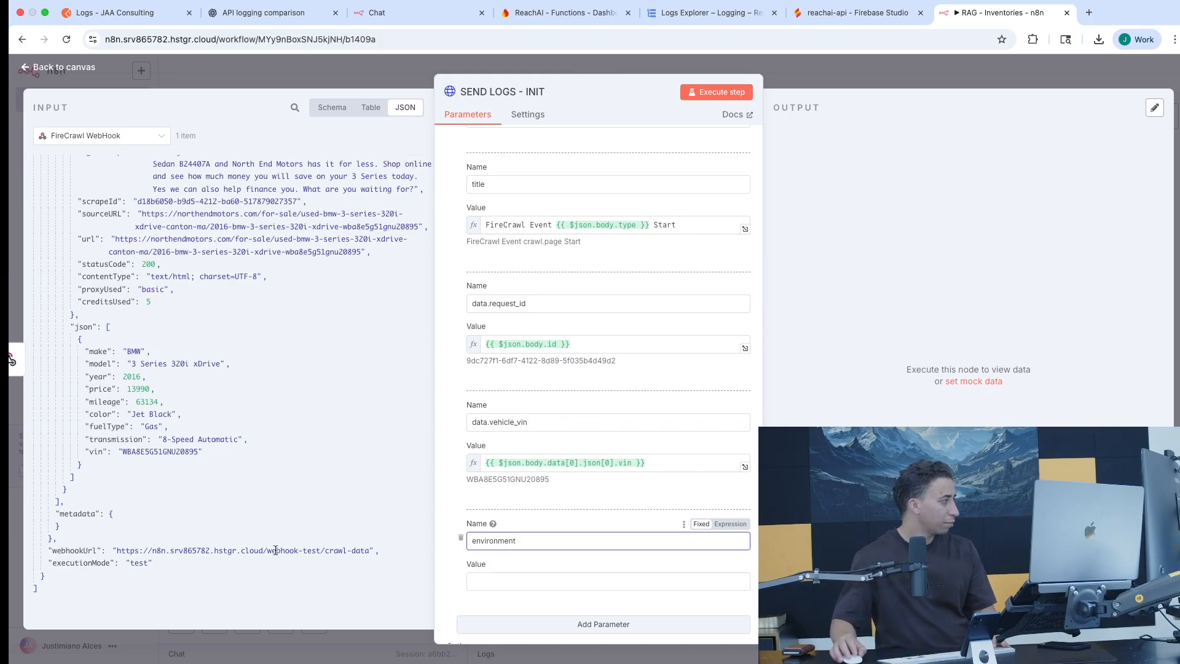
left_click_drag(66, 562, 556, 583)
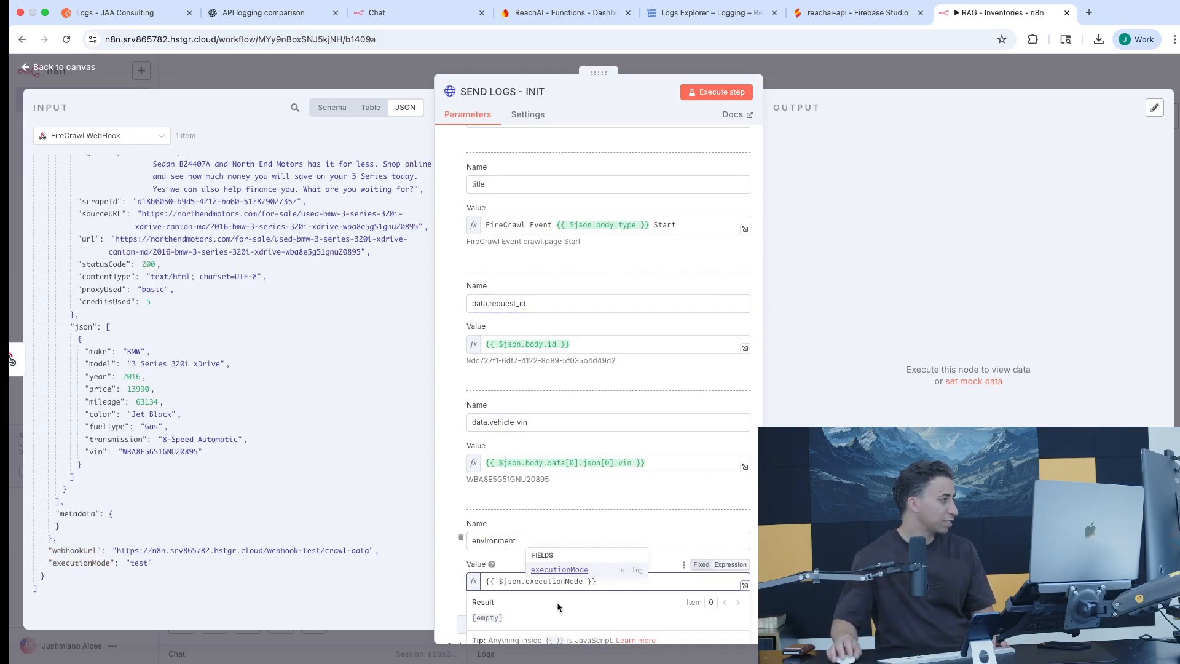
Execute the SEND LOGS - INIT node to post the configured log fields to the logging API
left_click(453, 571)
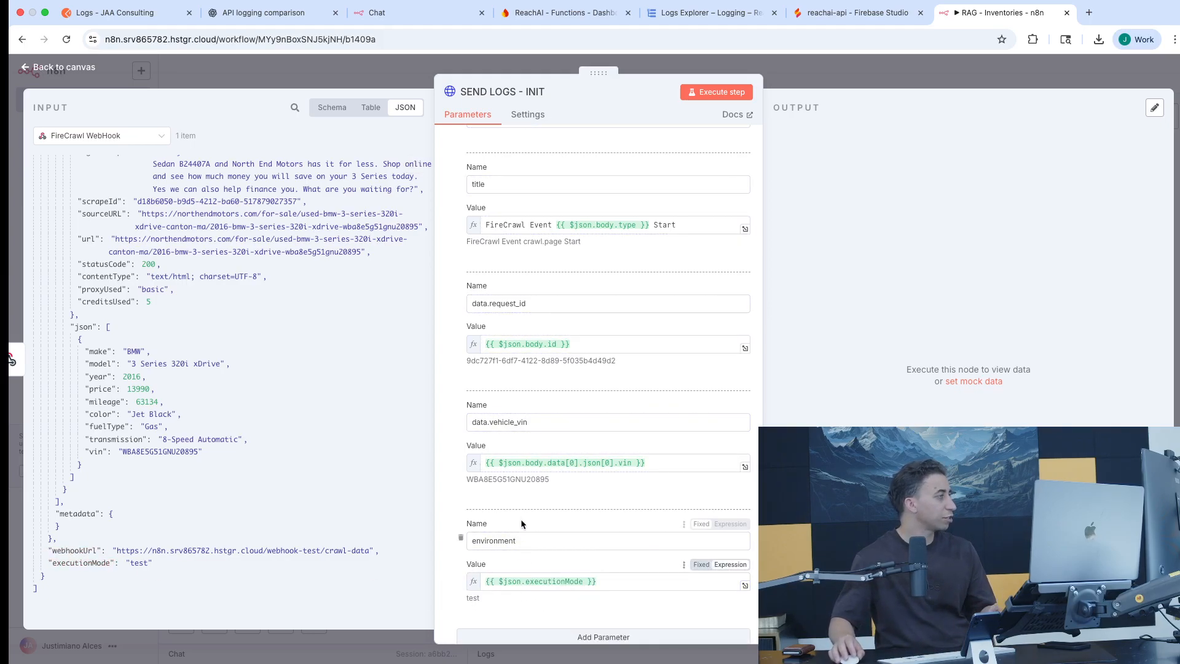
scroll(522, 516, "up", 15)
scroll(521, 515, "down", 10)
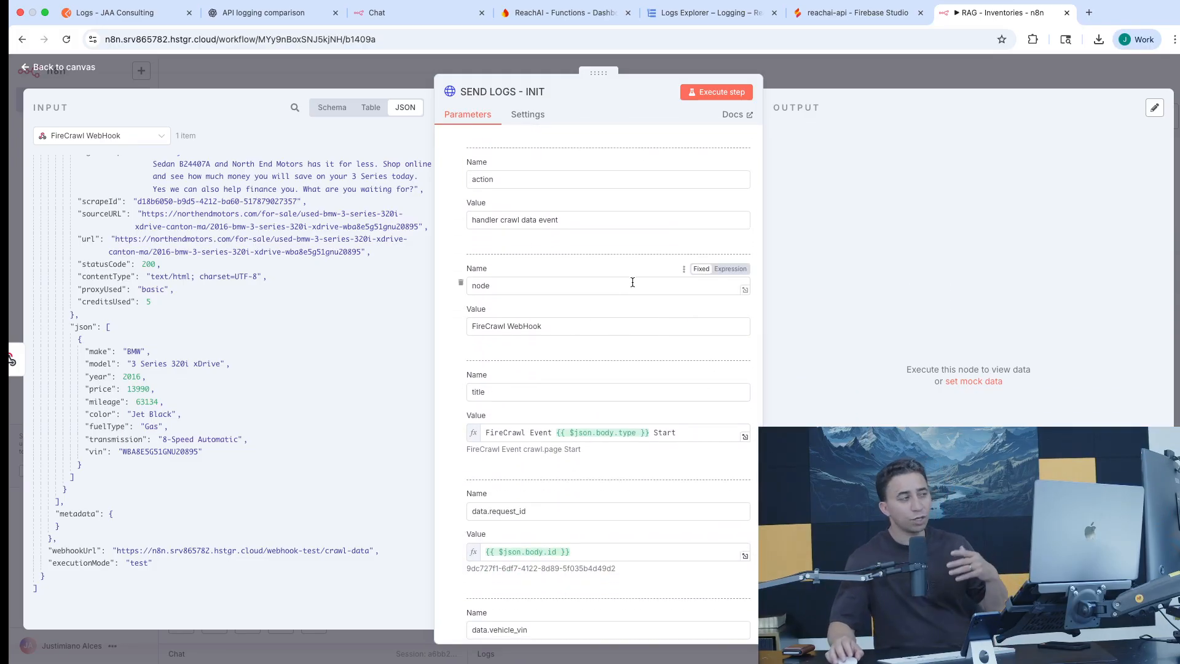
left_click(710, 93)
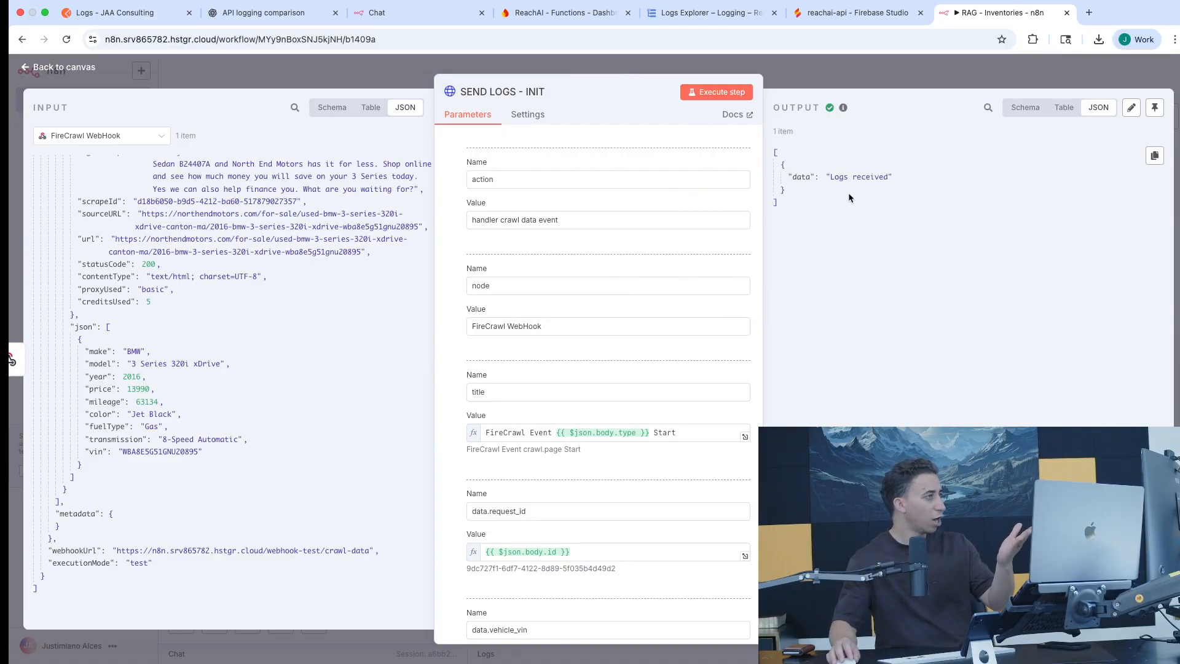
Connect the output of SEND LOGS - INIT to the Switch node and save the workflow
left_click(846, 72)
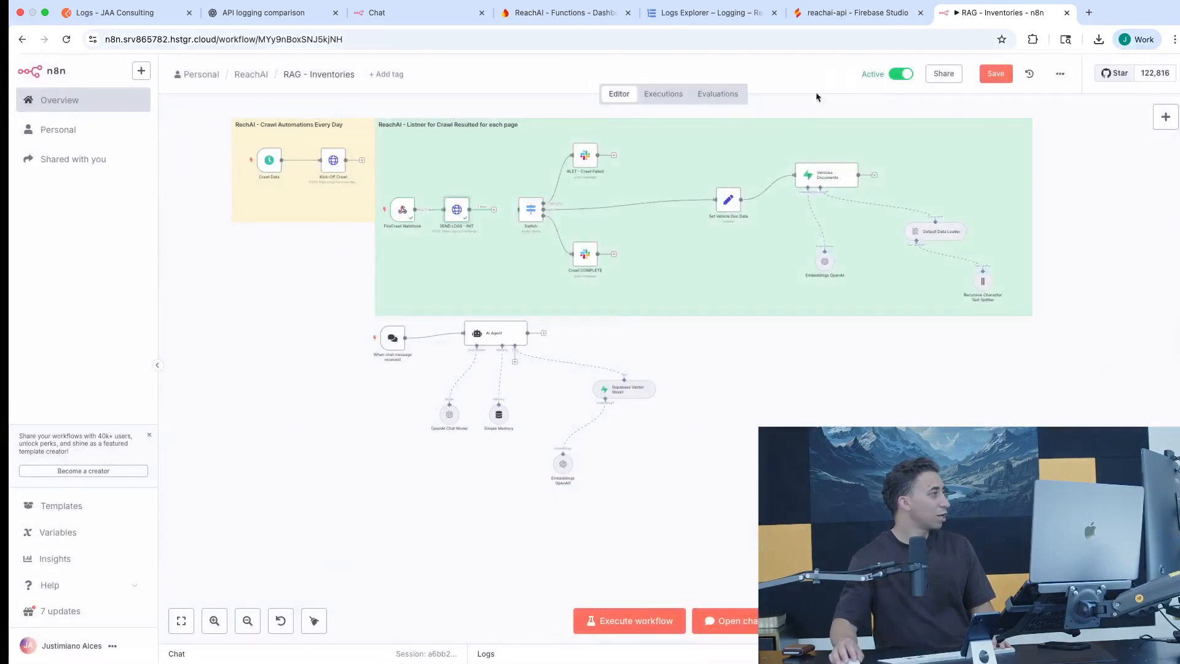
left_click(498, 212)
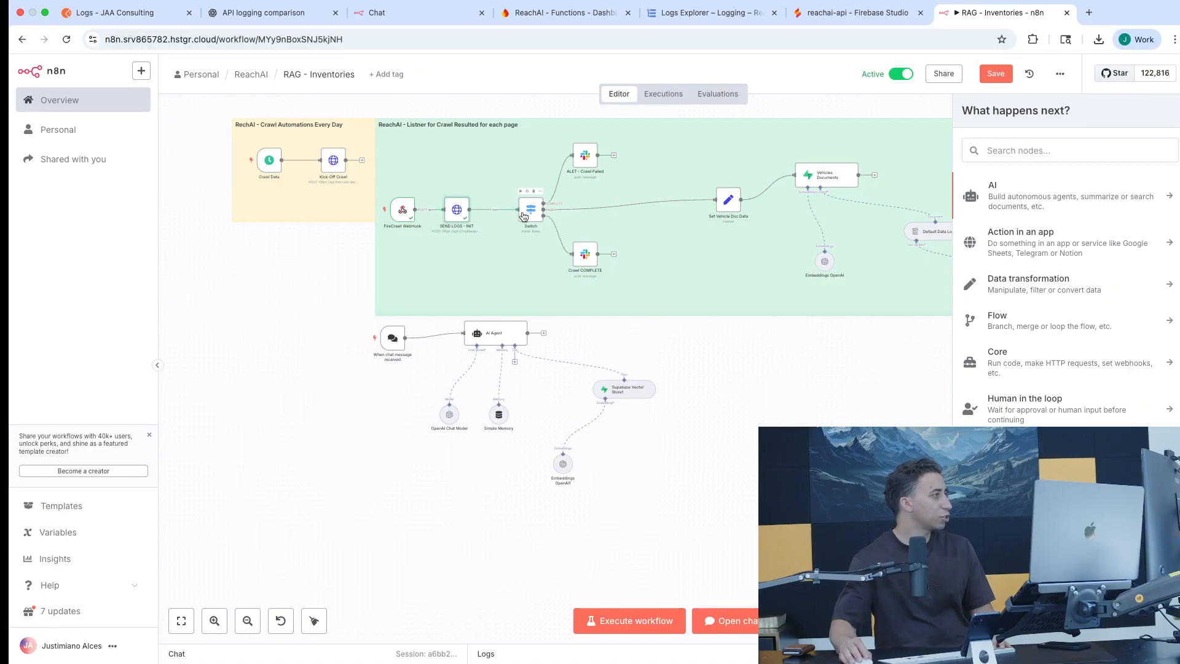
left_click(996, 73)
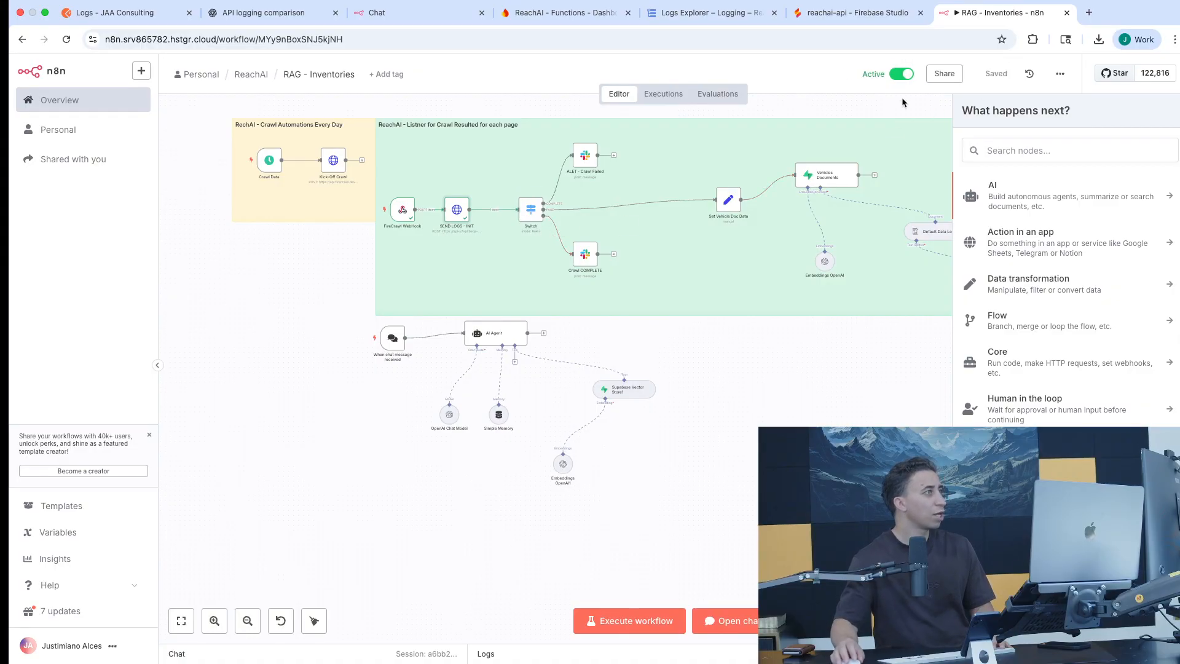
Run the workflow from the Crawl Data trigger and from the FireCrawl WebHook to test the logging branch
left_click(242, 162)
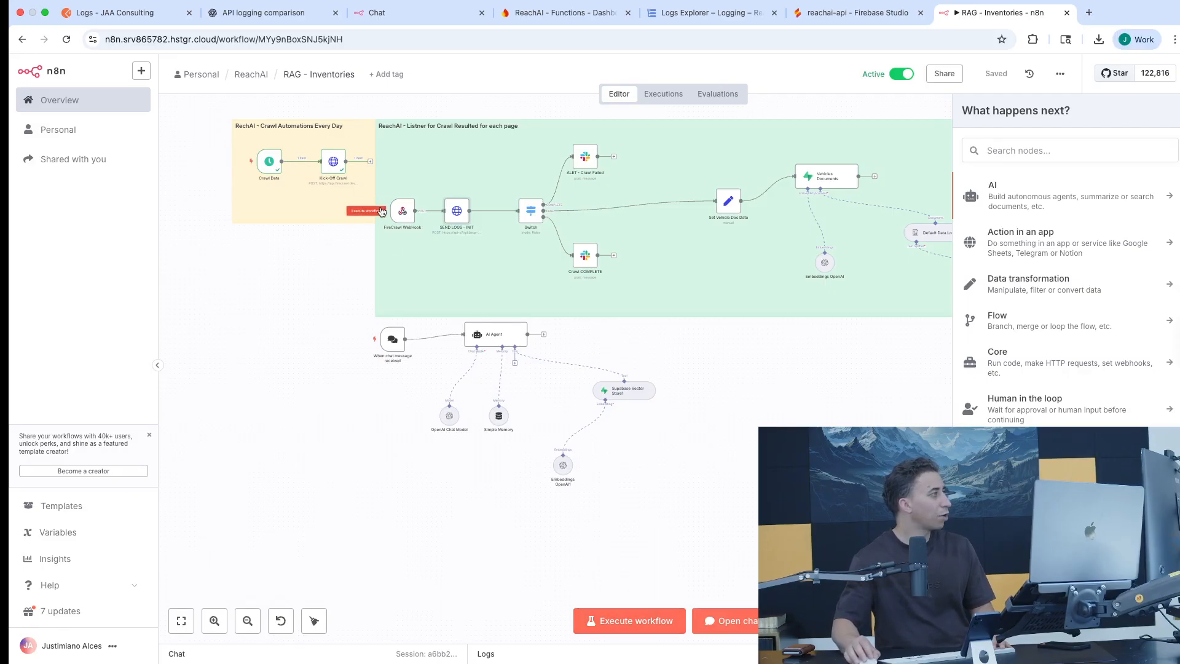
left_click(376, 211)
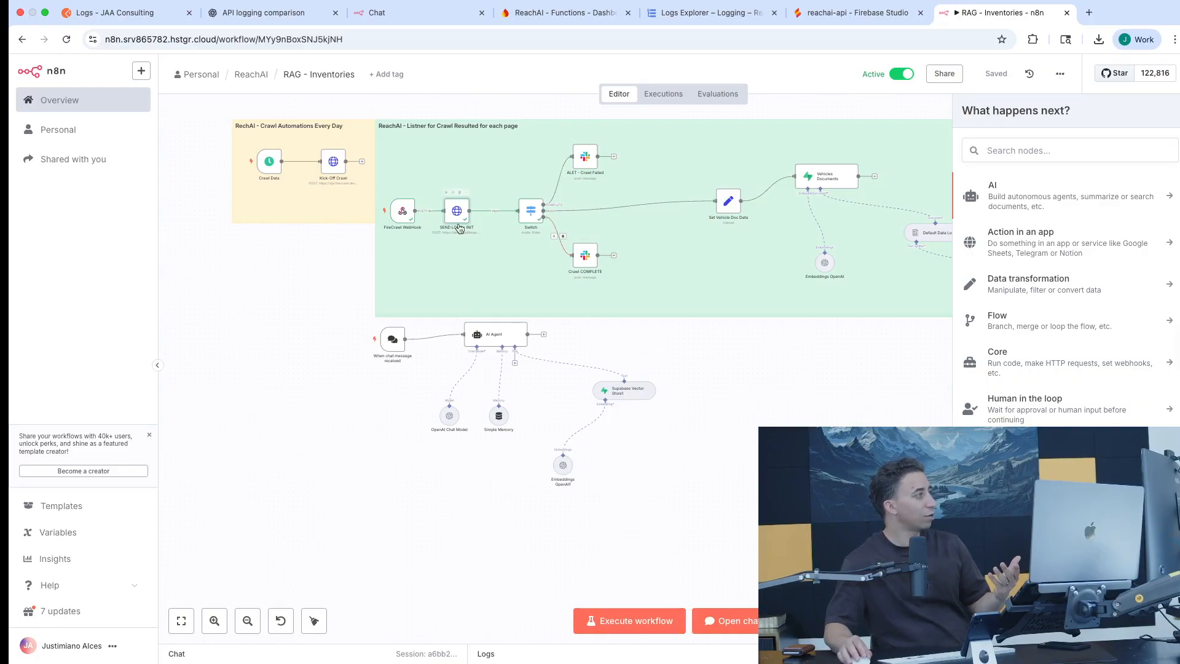
scroll(457, 226, "up", 10)
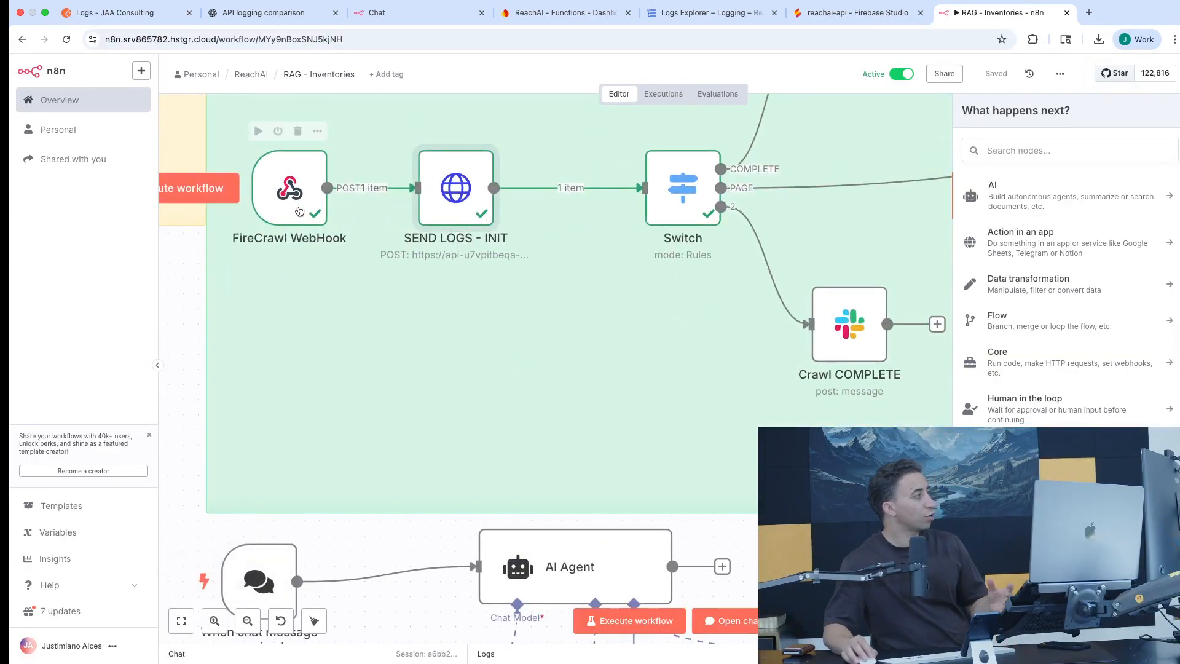
scroll(318, 239, "down", 10)
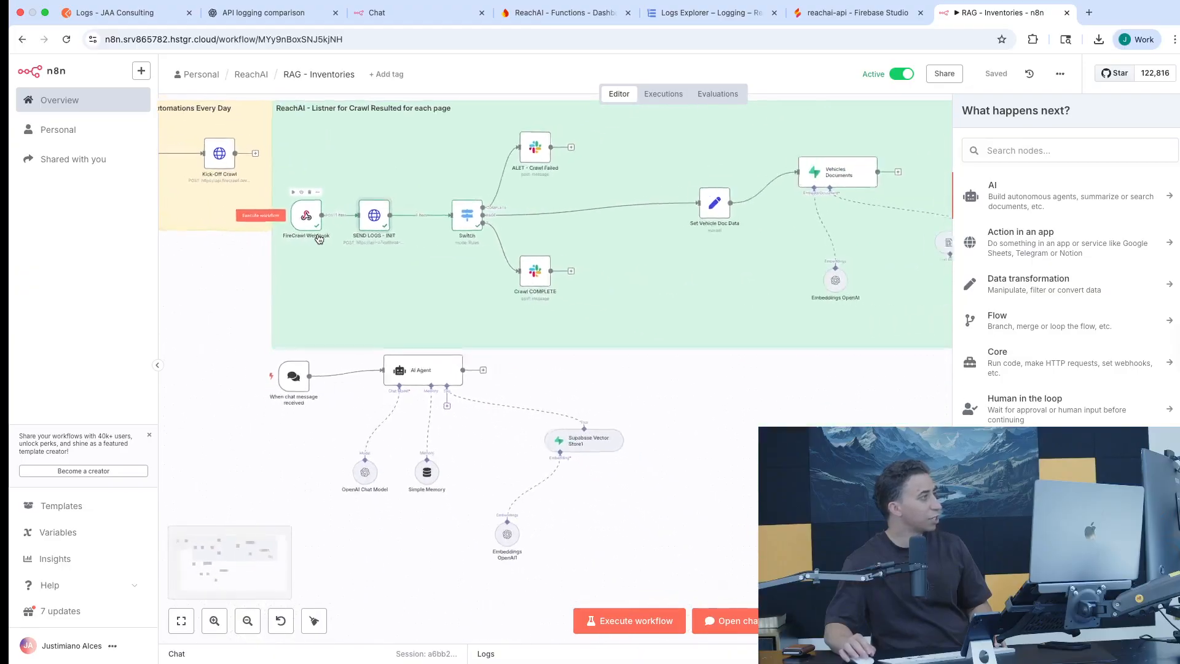
scroll(319, 239, "down", 1)
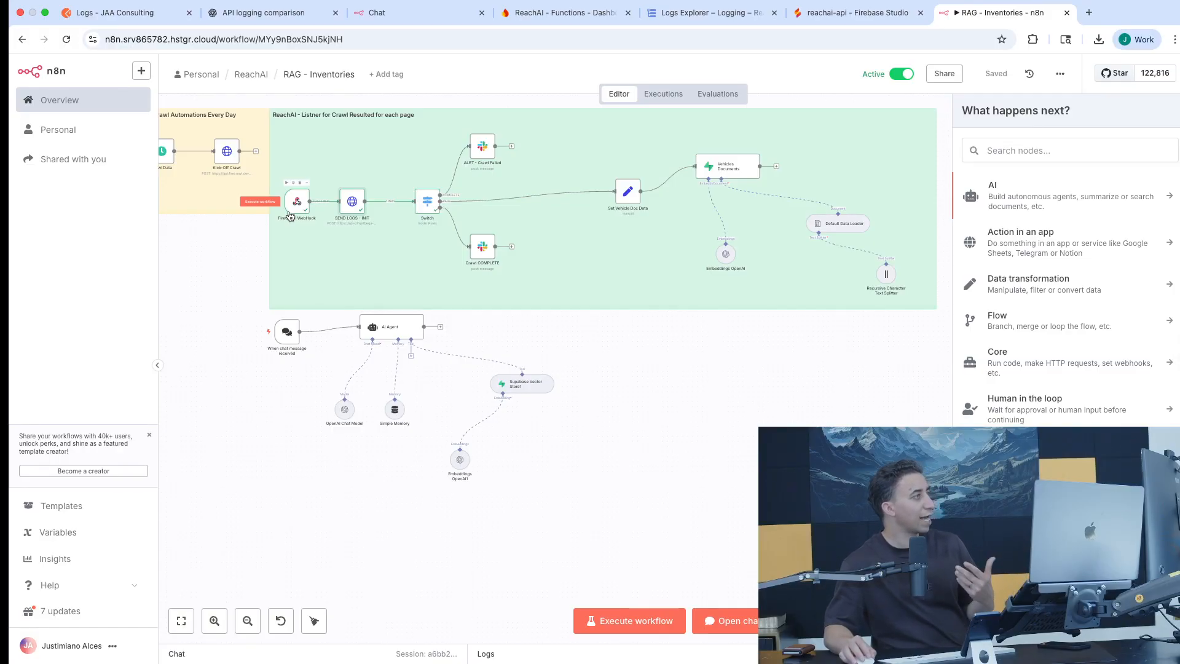
Move the Set Vehicle Doc Data node closer to the Switch node and save the workflow
left_click_drag(629, 194, 549, 194)
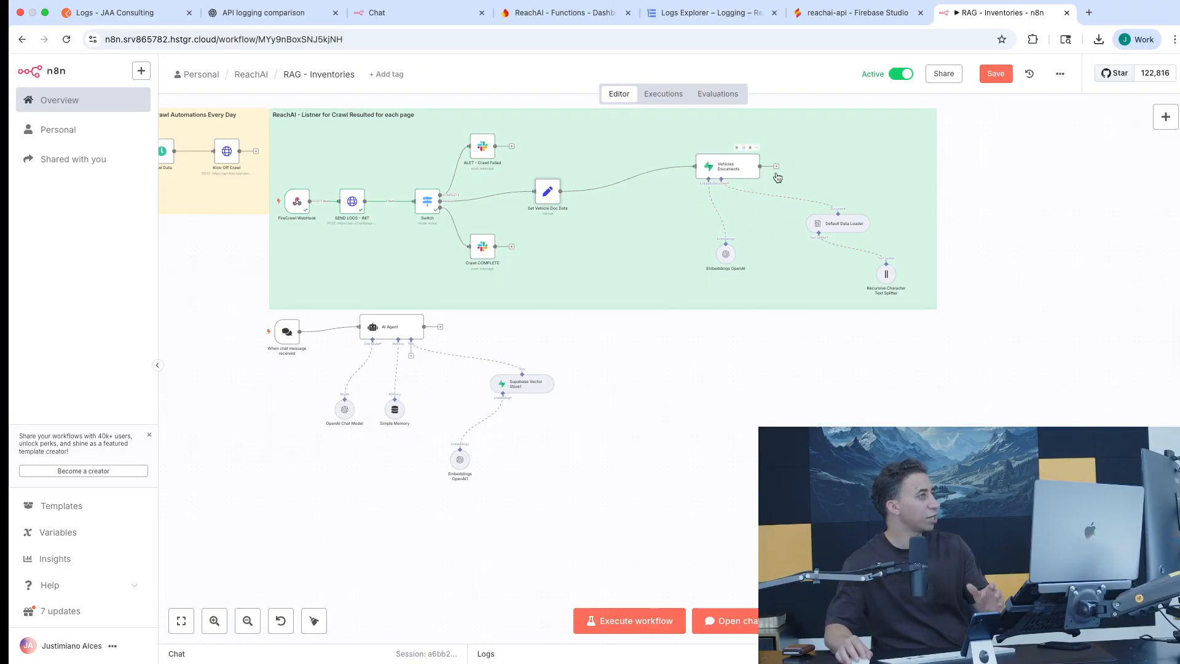
left_click(992, 73)
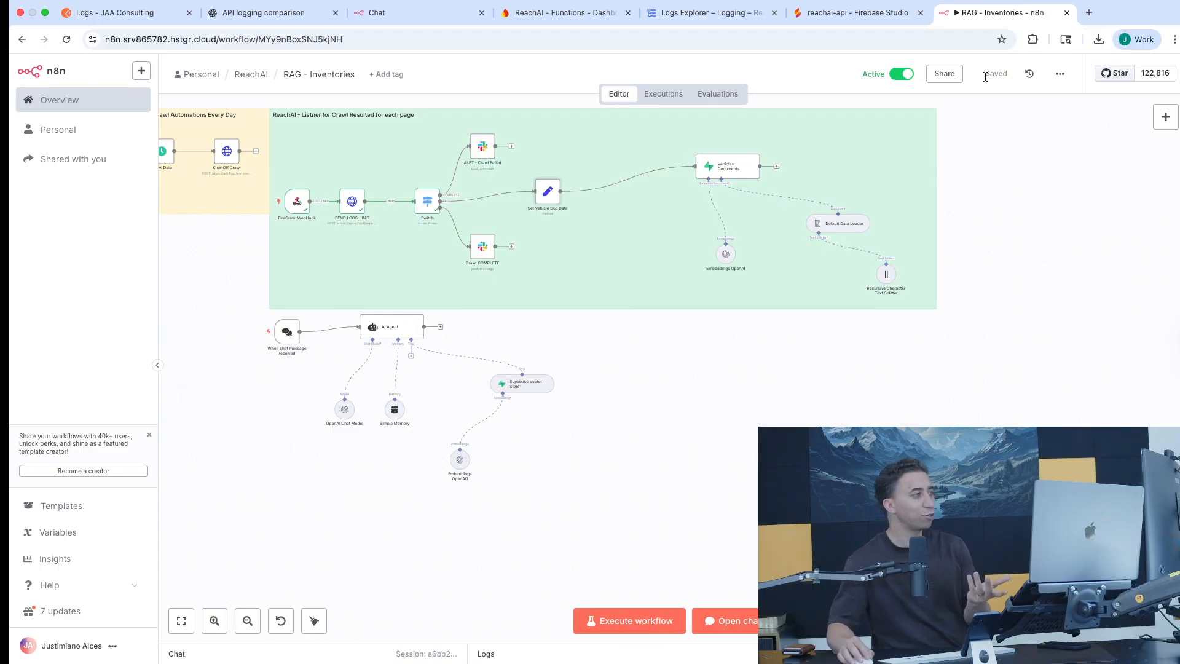
In Google Cloud Logs Explorer, rerun the query and expand the structuredData of the newest "Received logs:" entry
left_click(698, 13)
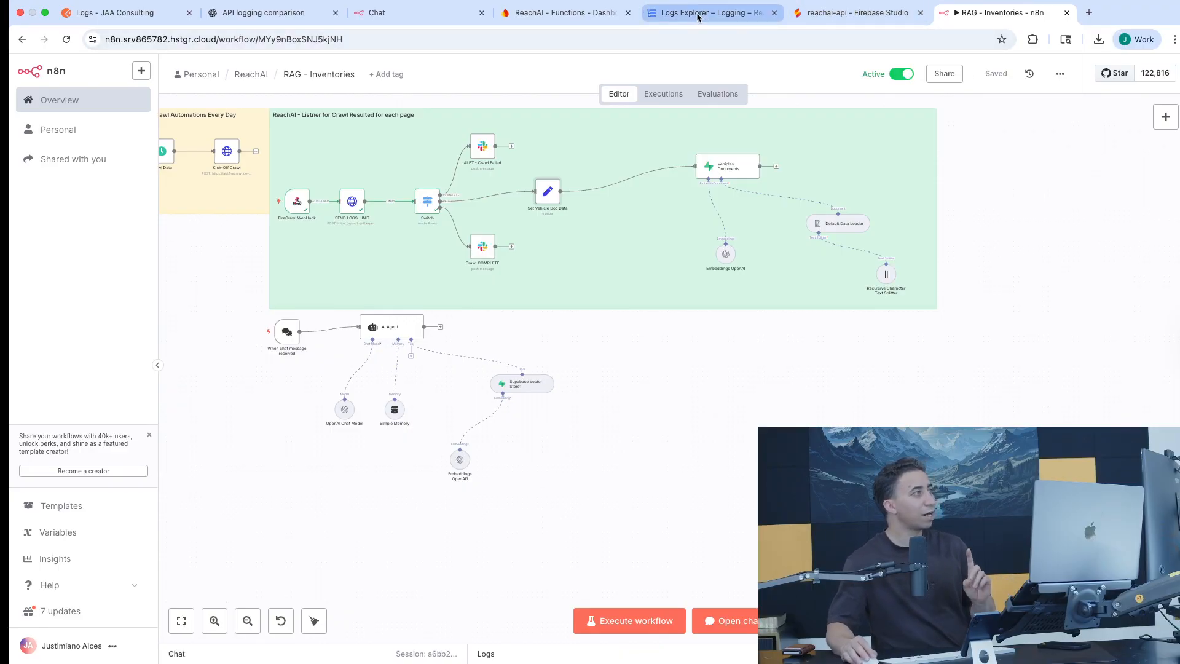
left_click(1139, 134)
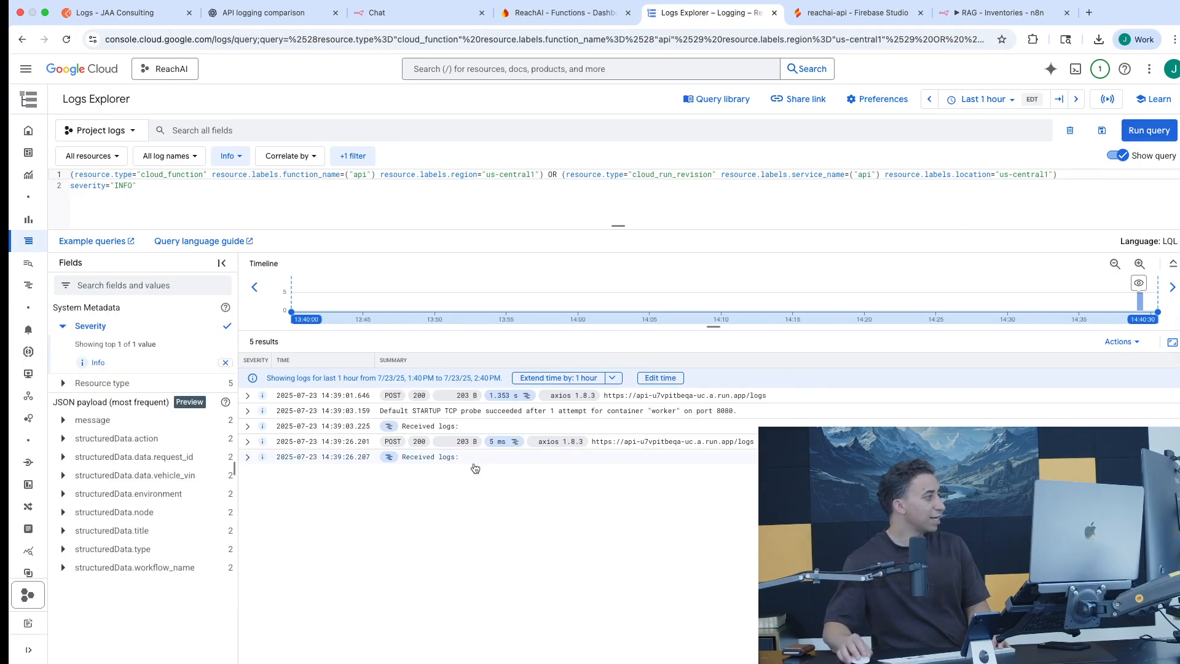
left_click(430, 459)
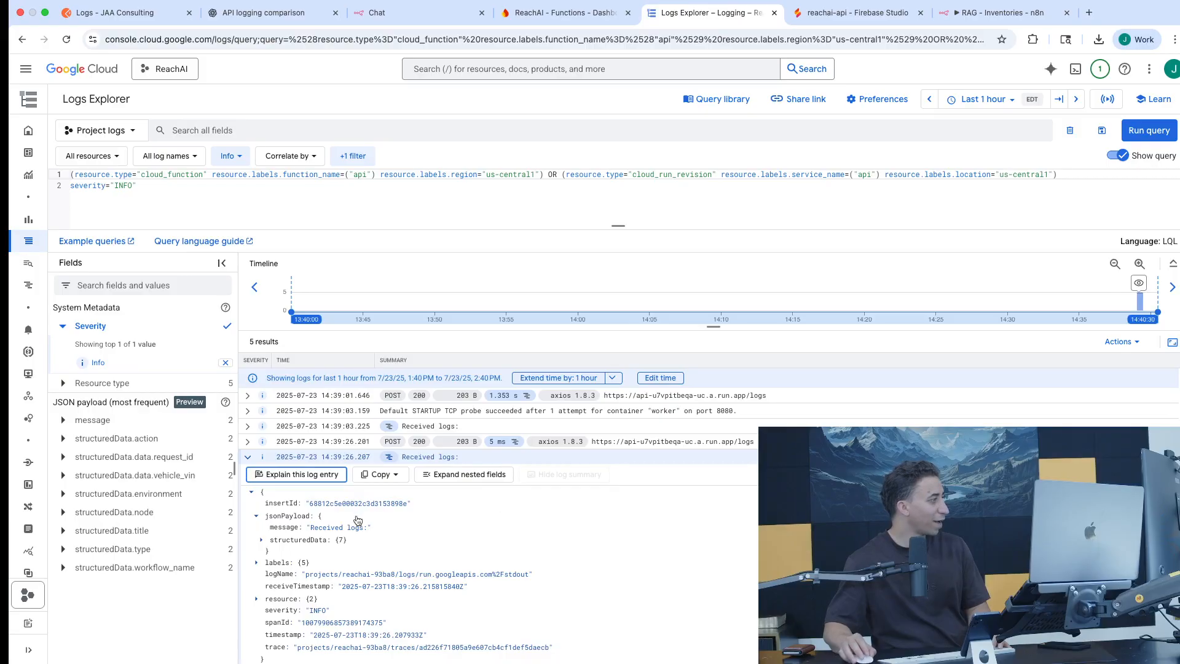
left_click(310, 541)
scroll(463, 528, "down", 3)
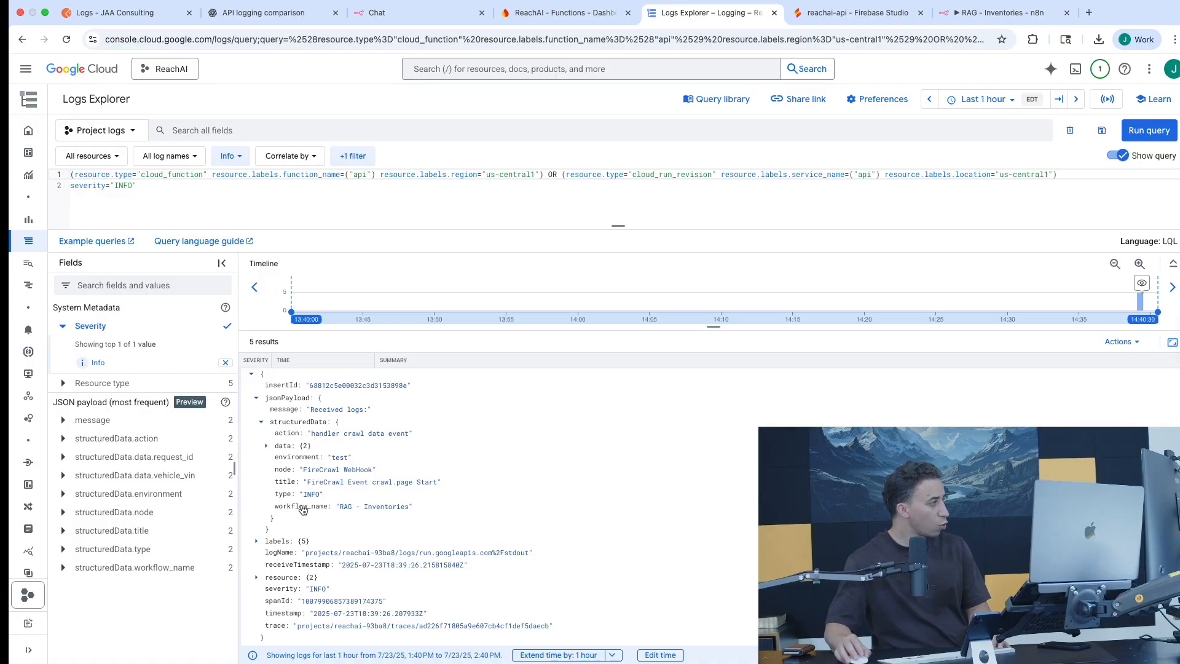
Filter the logs to entries whose structuredData workflow_name matches "RAG - Inventories"
right_click(303, 510)
left_click(299, 510)
left_click_drag(299, 509, 291, 511)
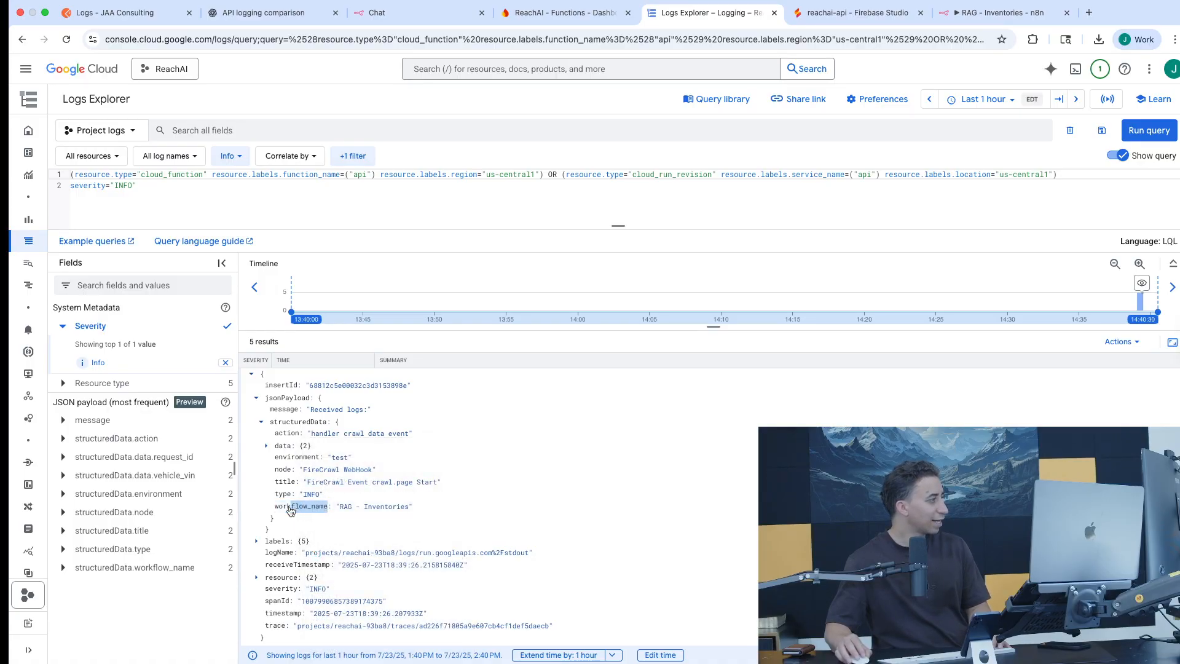
left_click(364, 507)
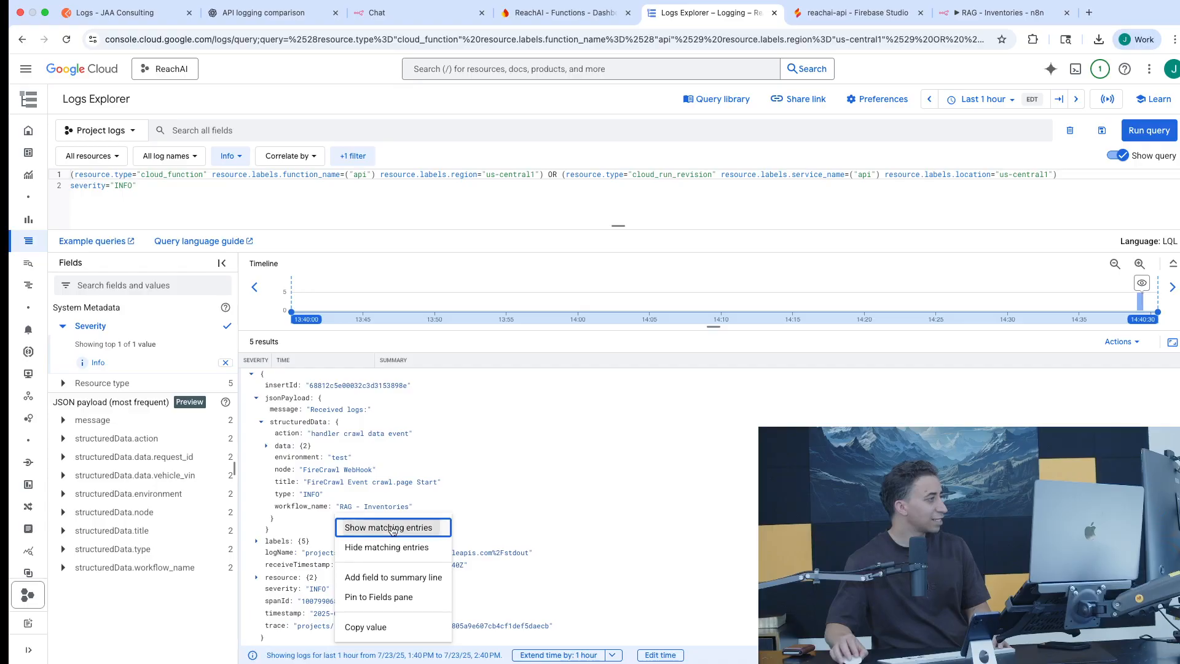
left_click(389, 527)
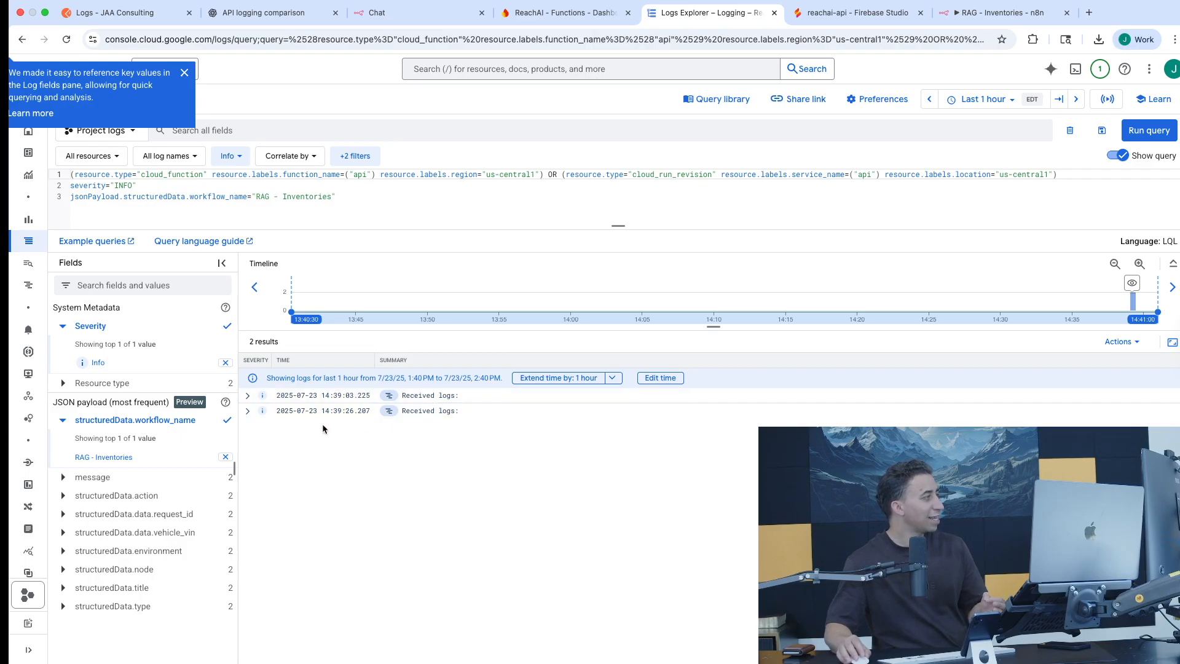
left_click(104, 363)
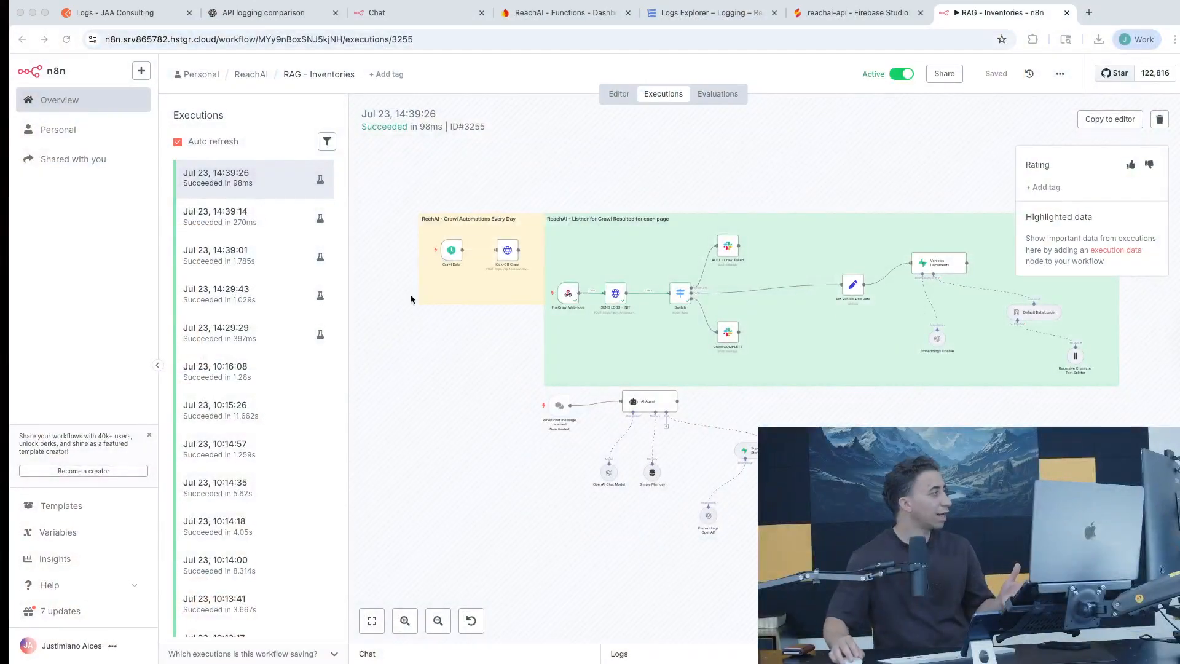
In n8n, view the Jul 23, 14:29:43 execution of RAG - Inventories and look through the older executions
left_click(216, 301)
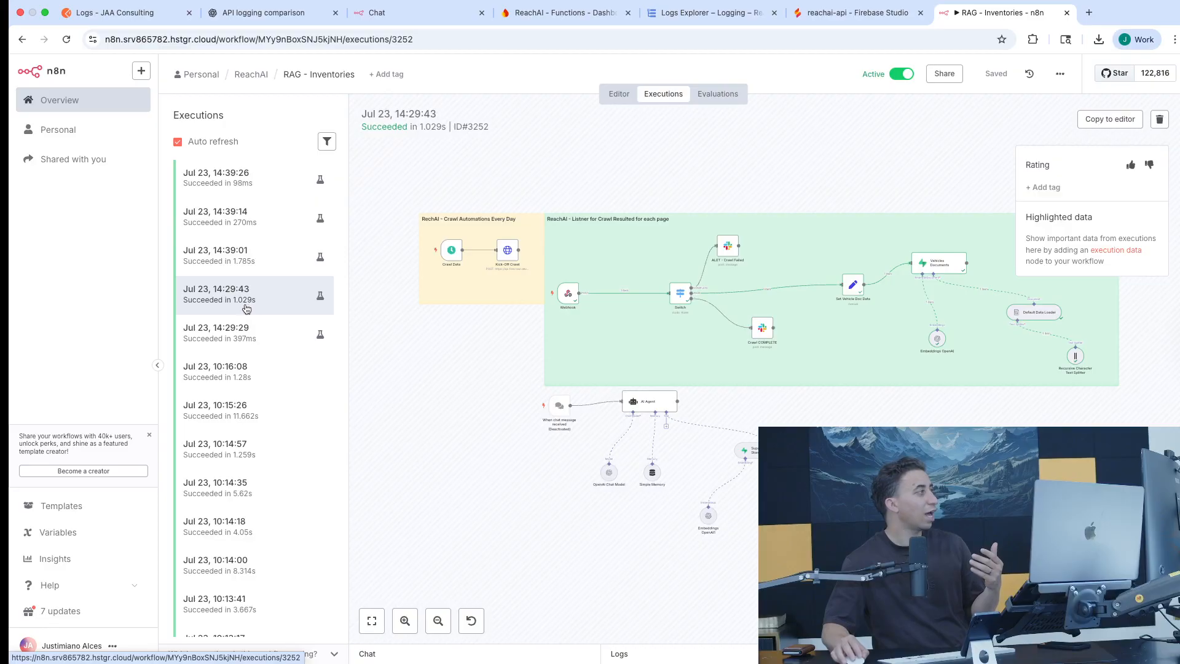
scroll(246, 292, "down", 10)
scroll(244, 284, "down", 7)
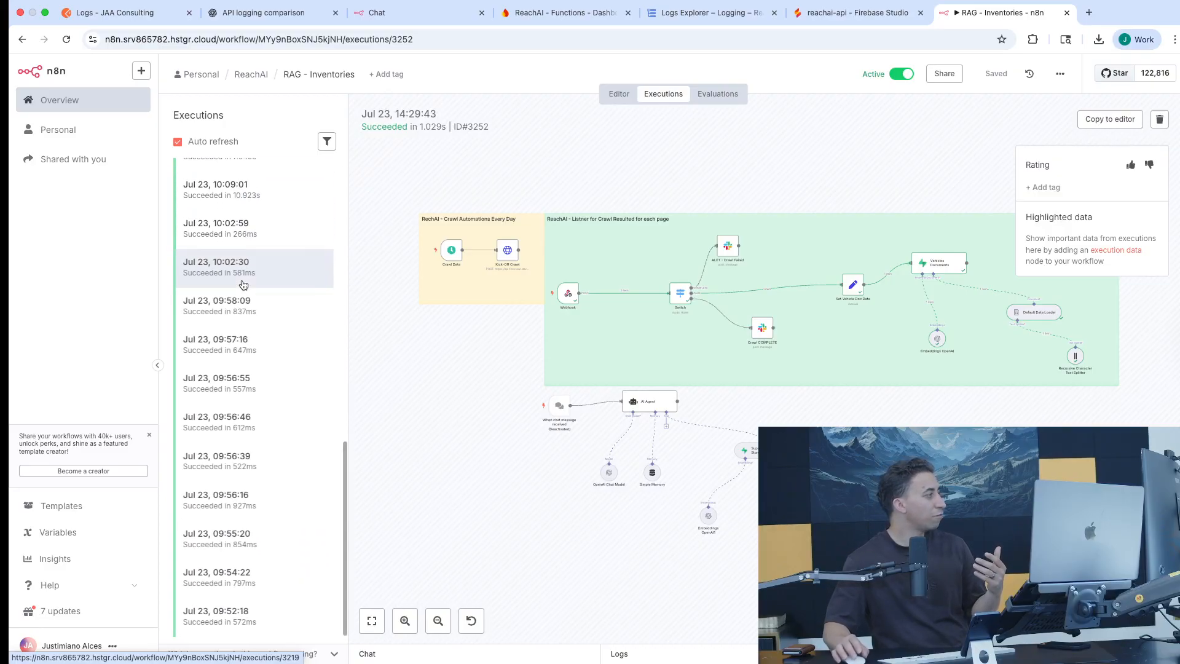
scroll(243, 285, "down", 6)
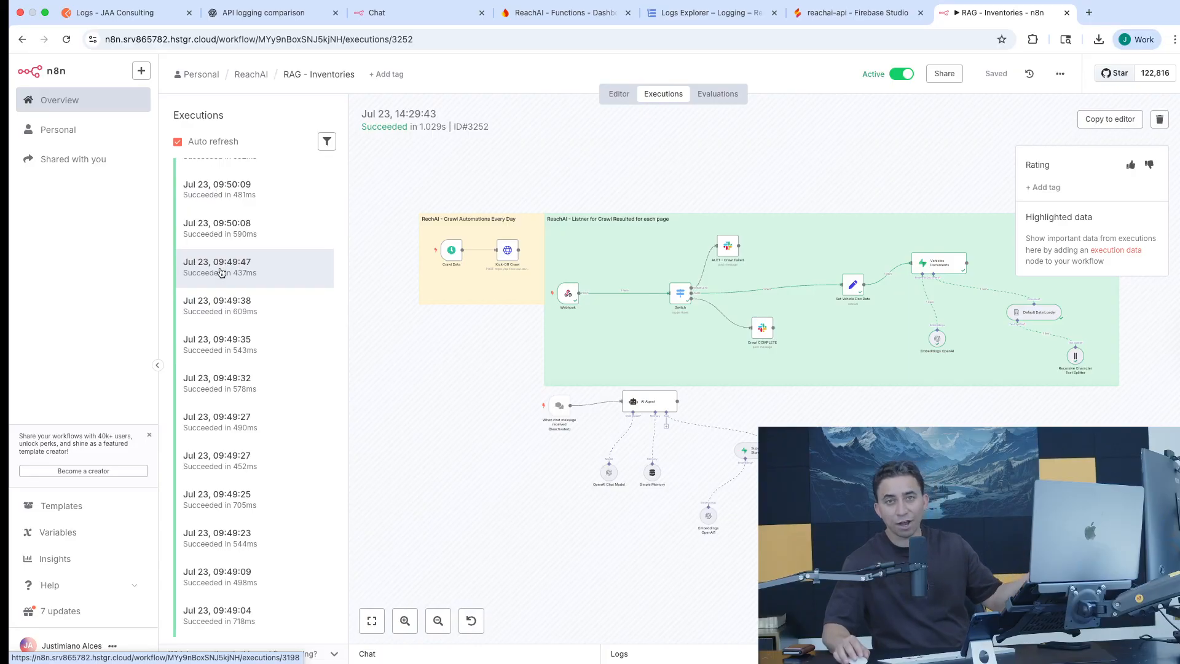
scroll(222, 273, "down", 1)
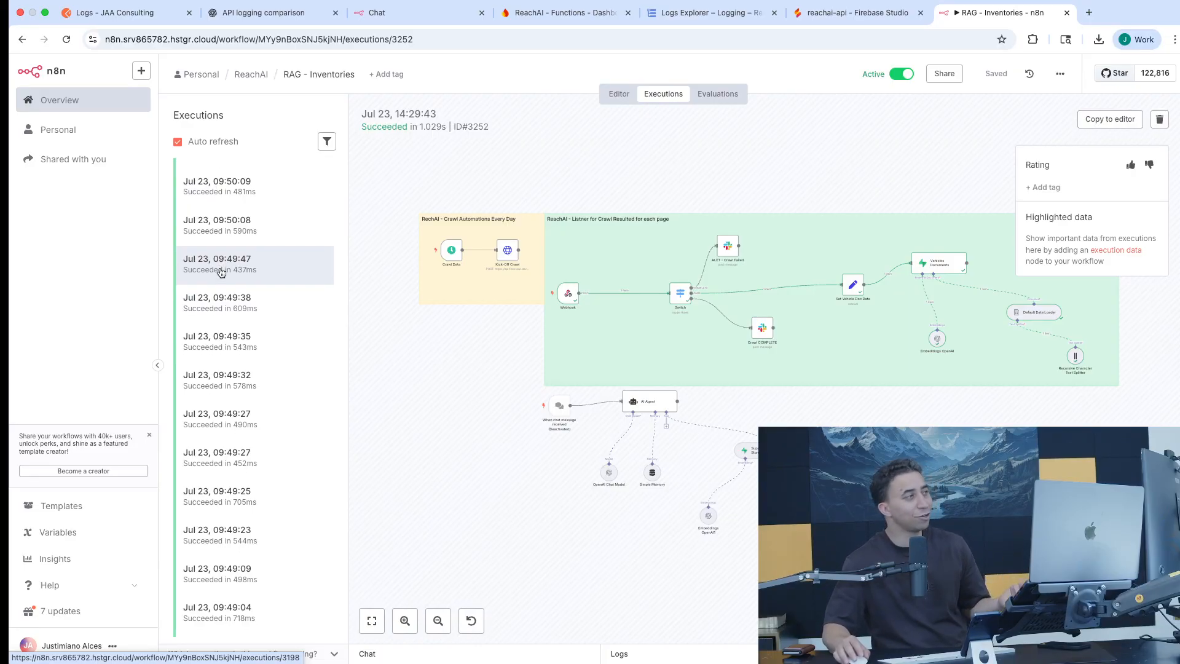